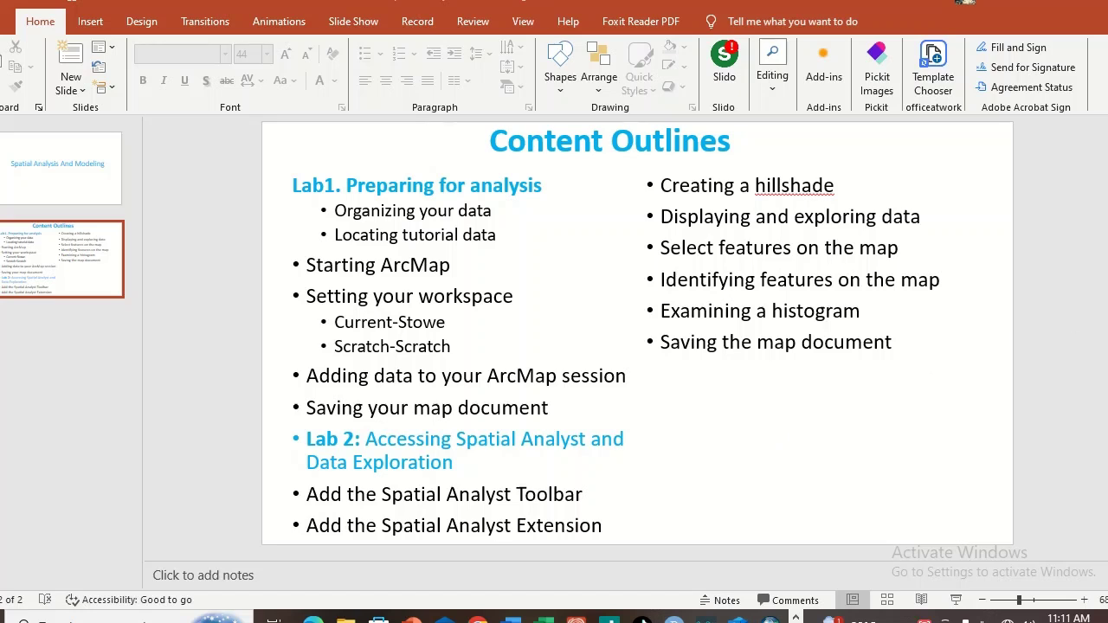
scroll(1042, 336, "up", 1)
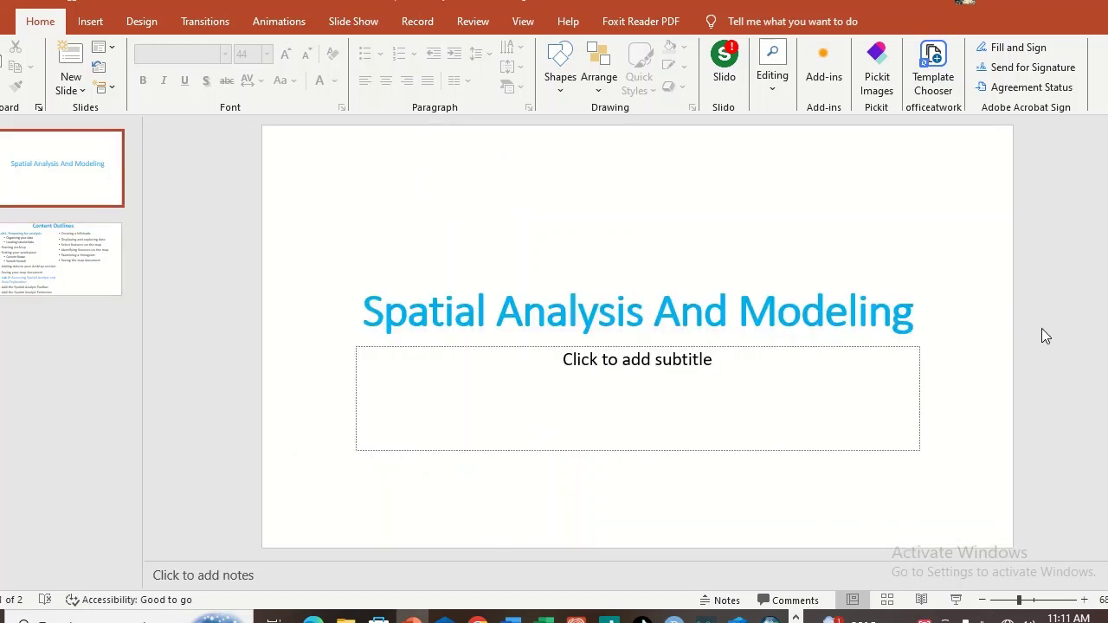
scroll(1042, 332, "down", 1)
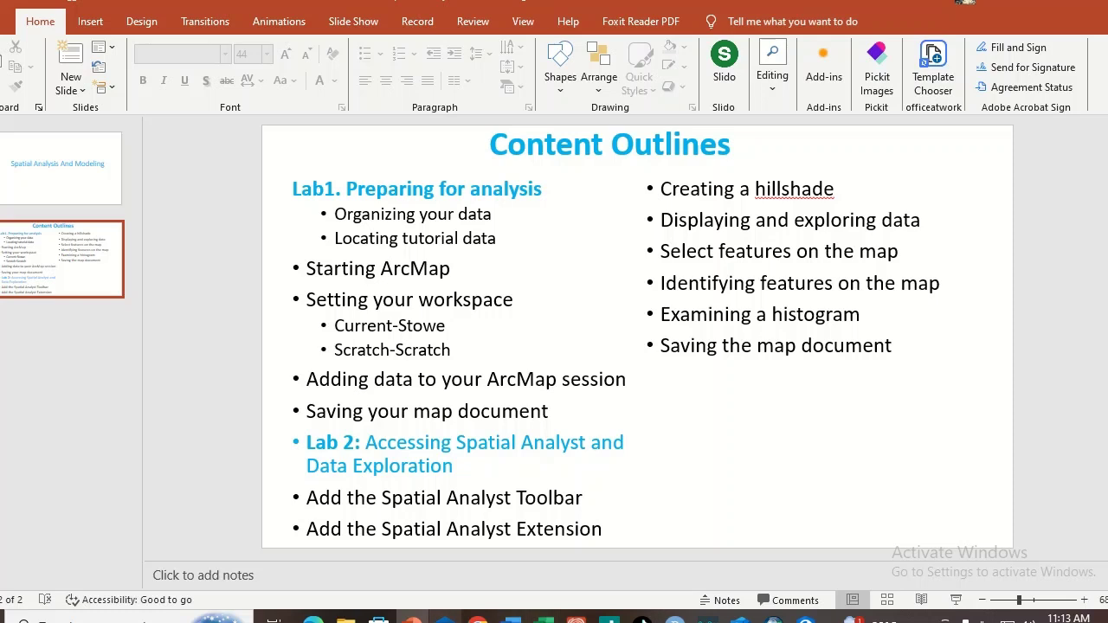
Switch to File Explorer and open E:\GIS_2024_Materials\SAM\SAM_Lab\Spatial_Modeling\LAB6_Spatial Analyst.
mouse_move(345, 618)
left_click(346, 619)
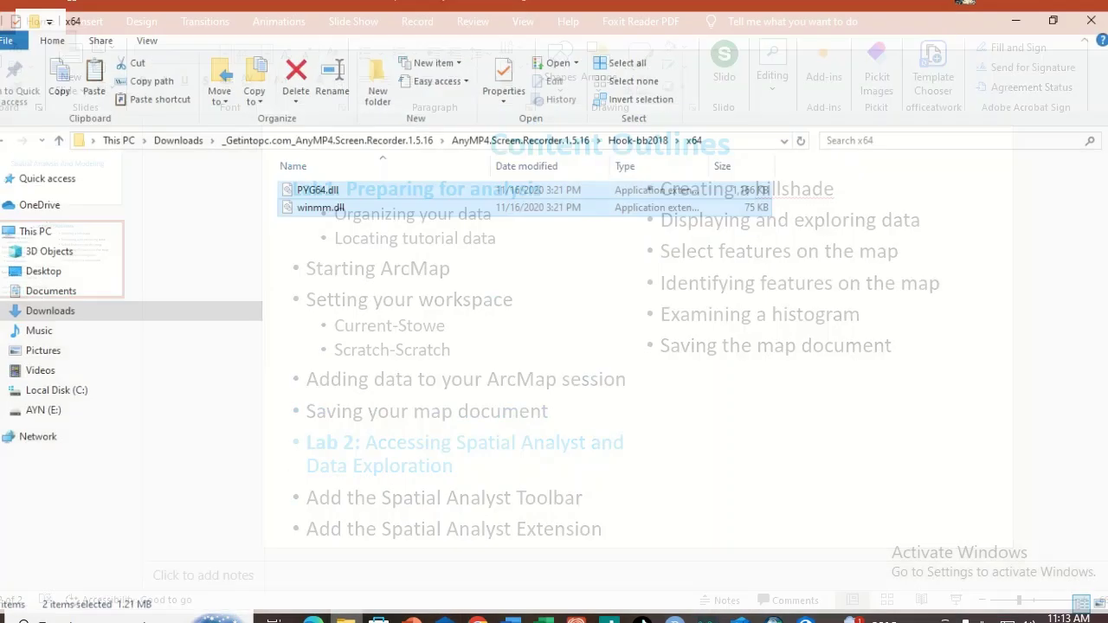
left_click(26, 398)
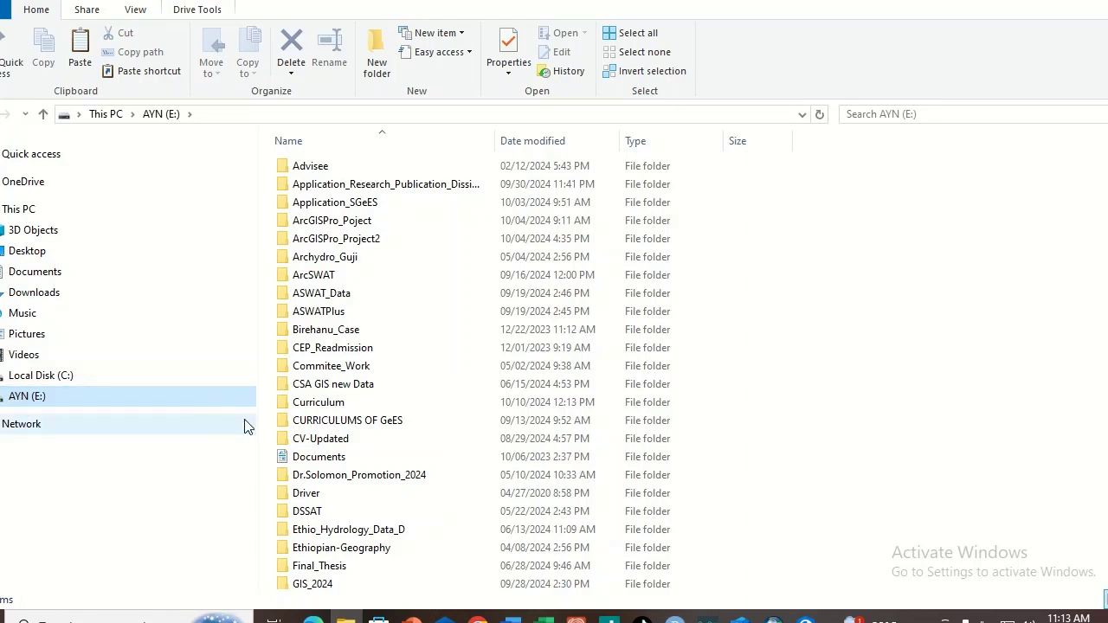
left_click(338, 386)
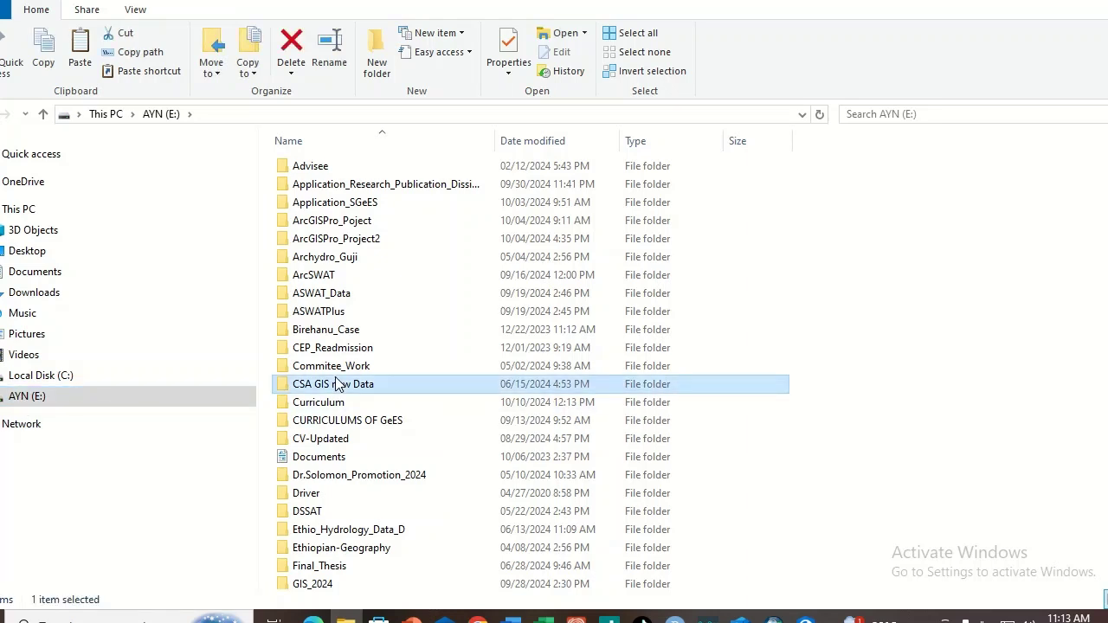
key("g")
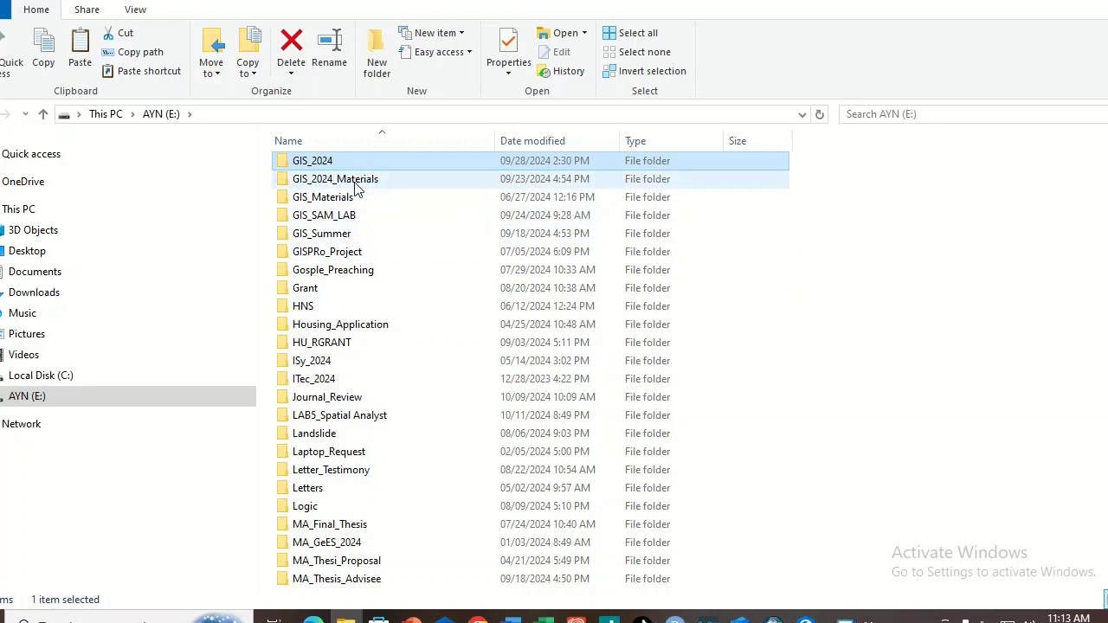
double_click(355, 185)
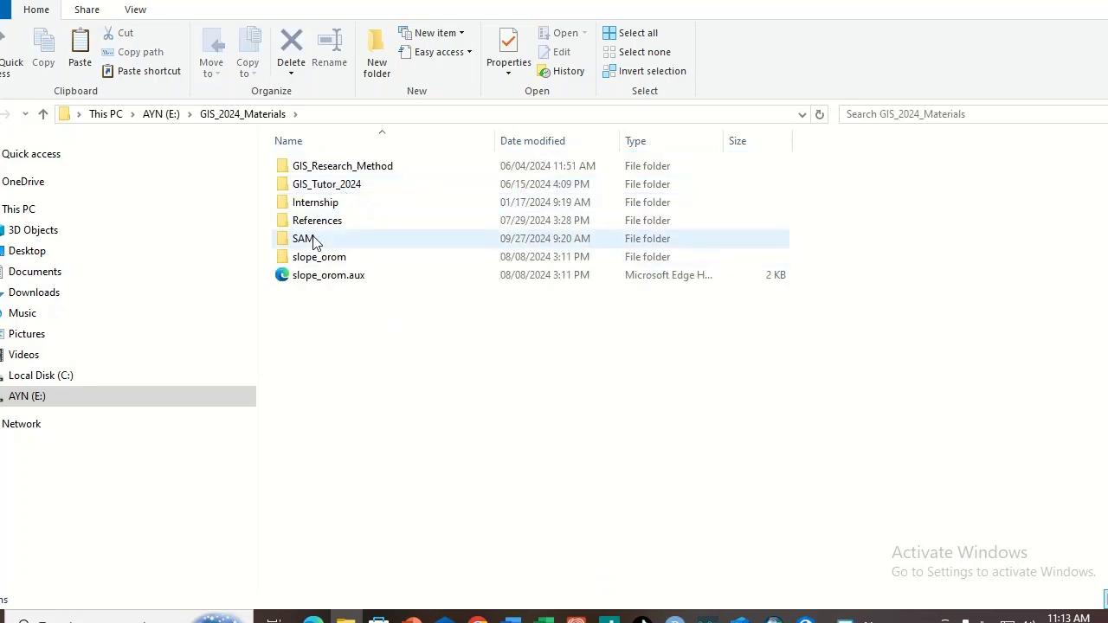
double_click(314, 241)
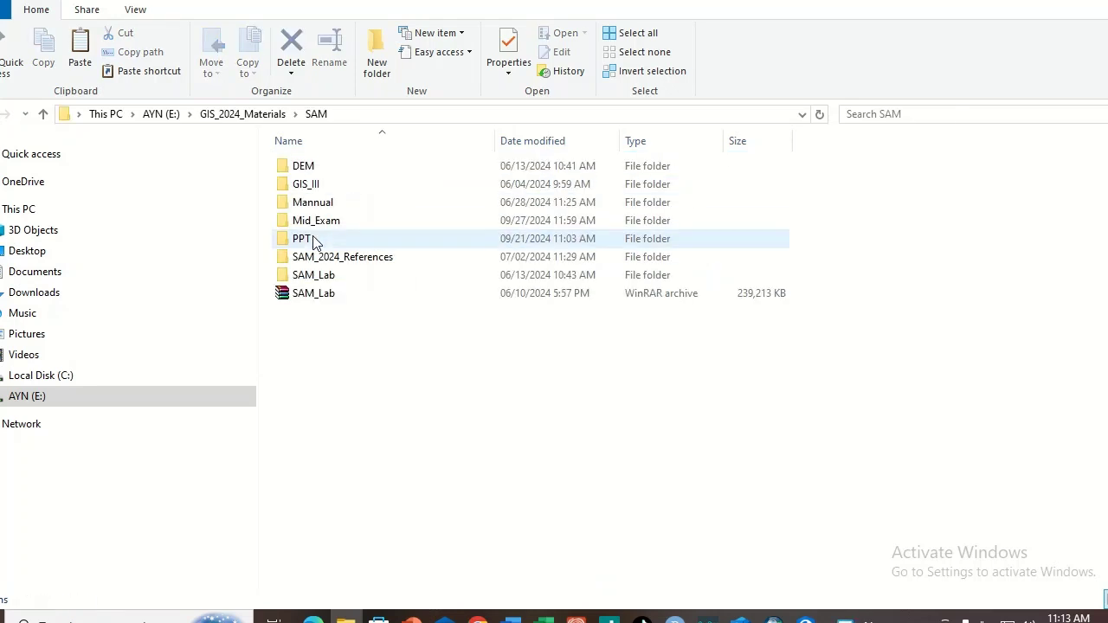
double_click(339, 277)
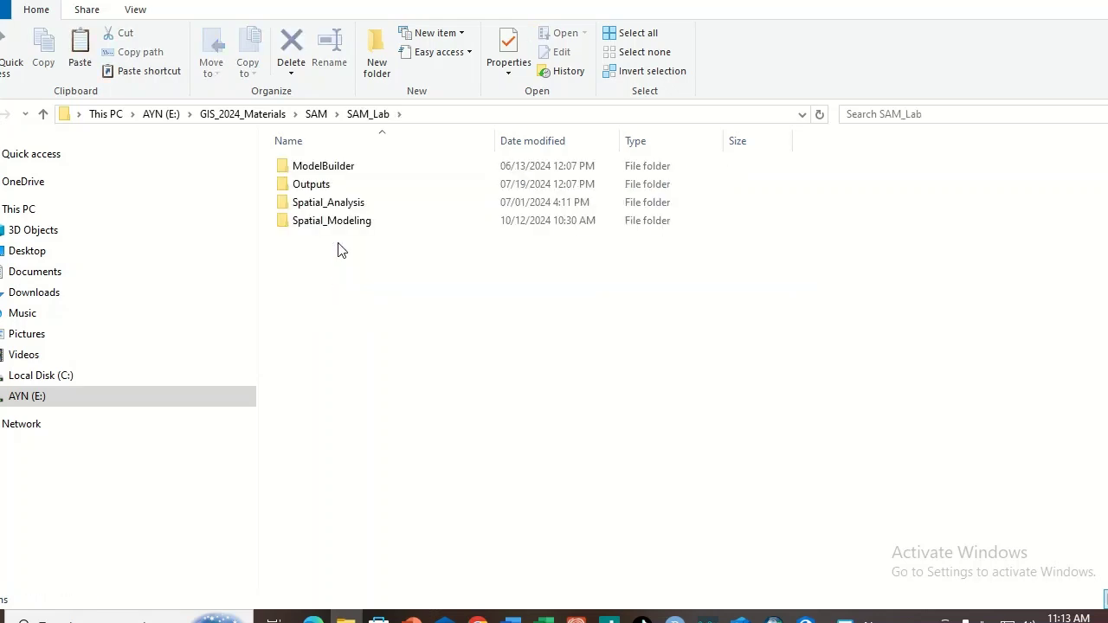
double_click(355, 223)
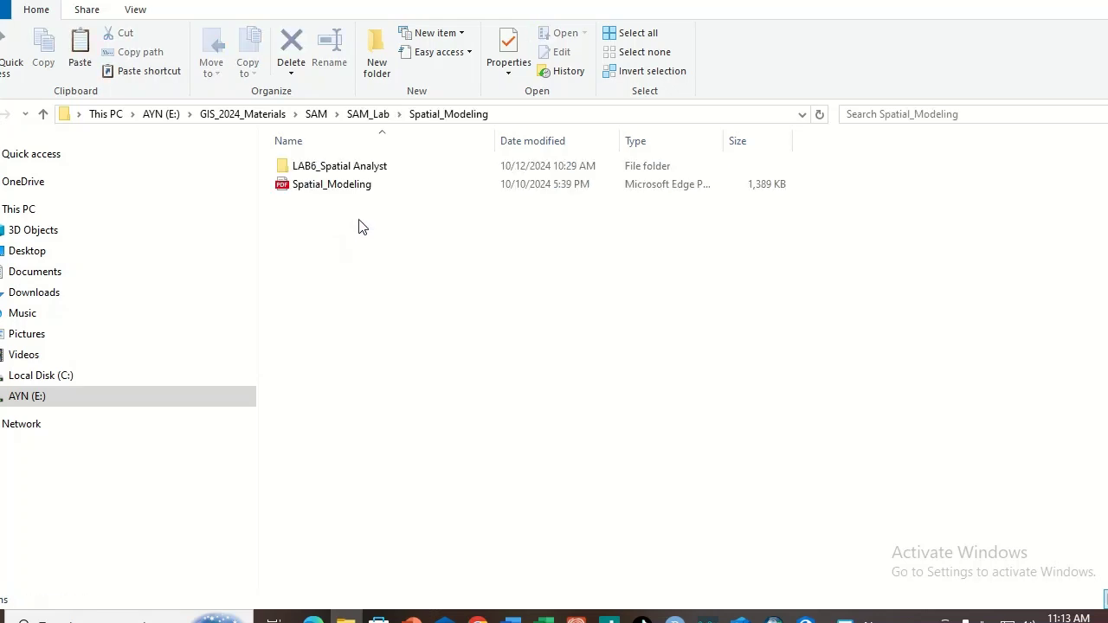
double_click(339, 173)
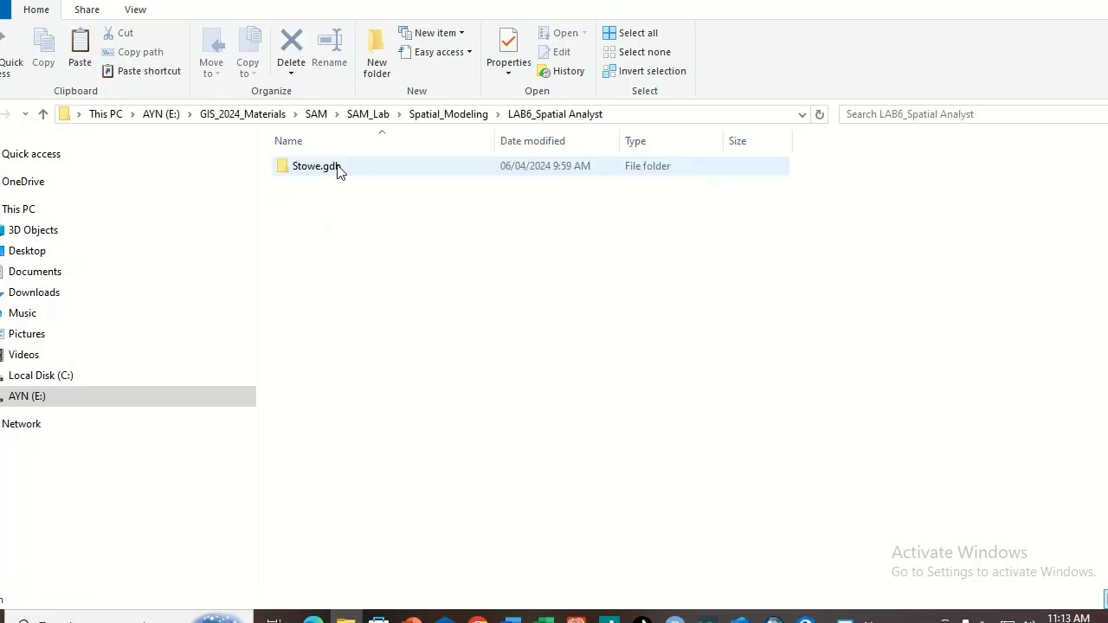
Go back to the Spatial_Modeling folder inside SAM_Lab and copy its LAB6_Spatial Analyst folder.
left_click(41, 119)
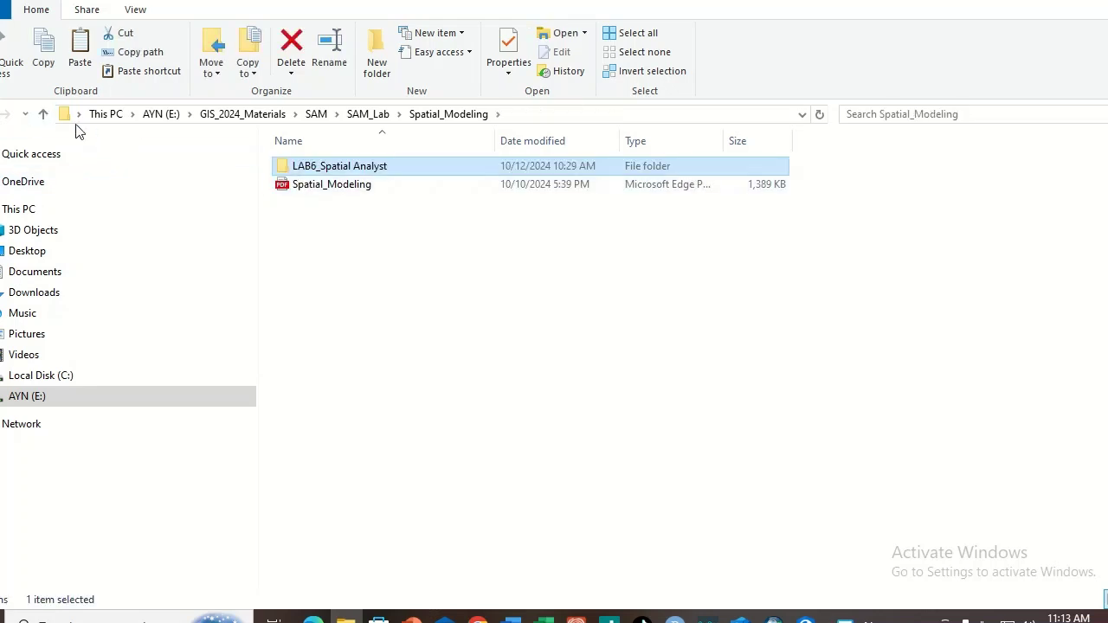
left_click(43, 115)
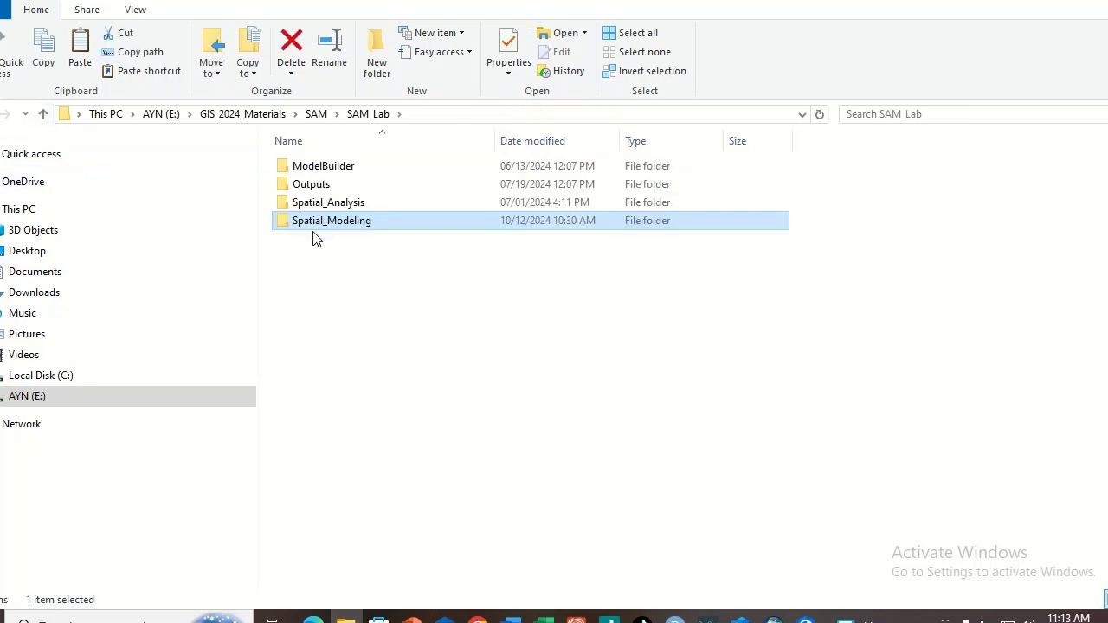
right_click(340, 222)
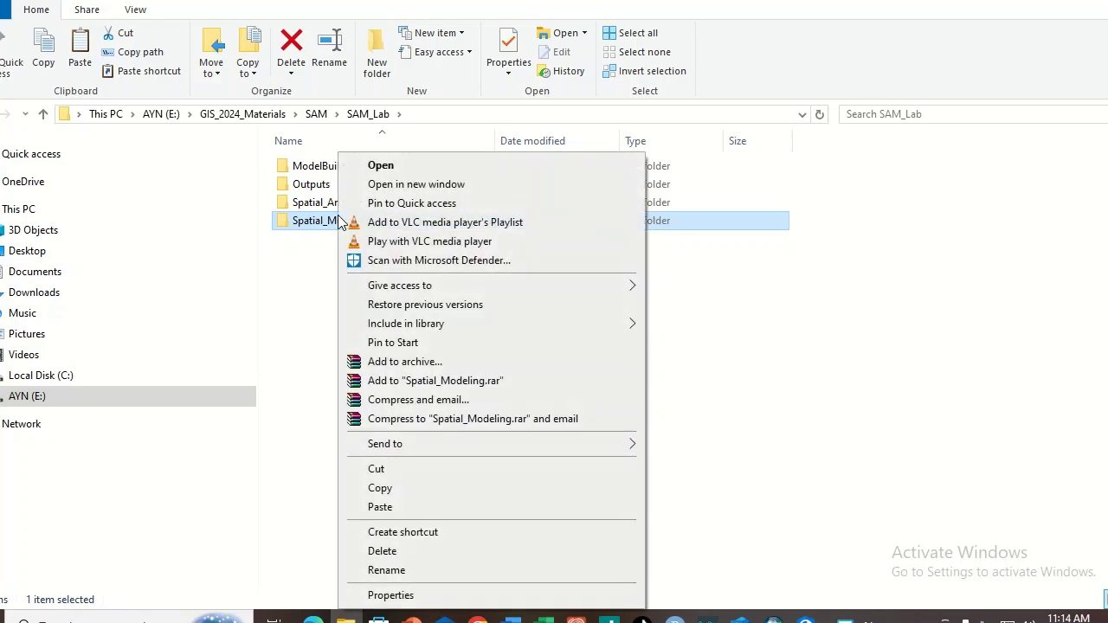
left_click(314, 228)
double_click(314, 227)
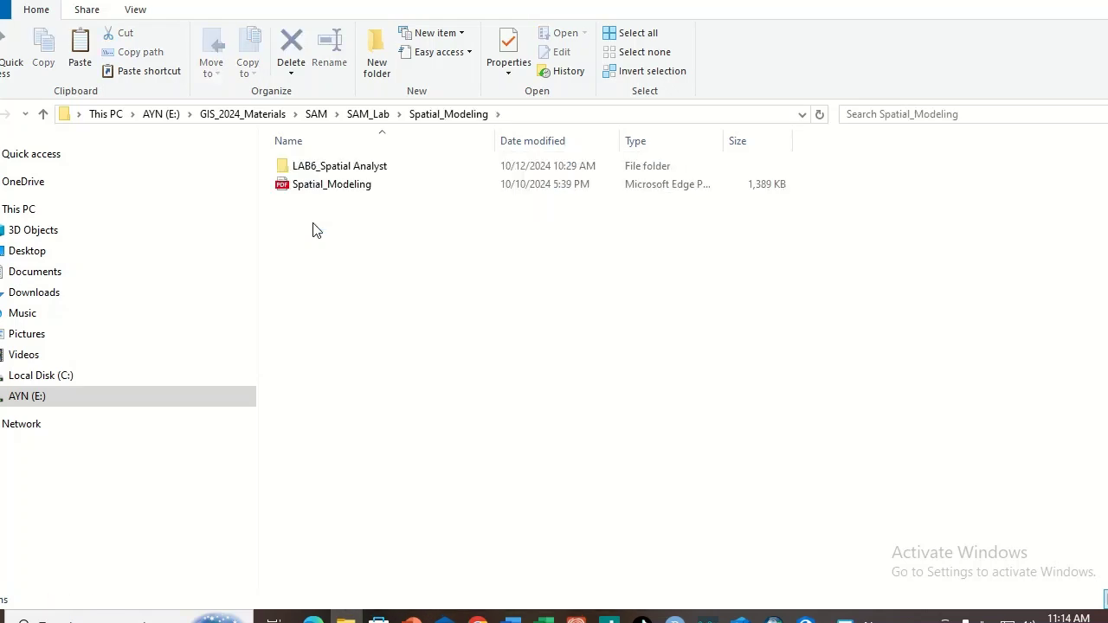
left_click(352, 171)
right_click(352, 171)
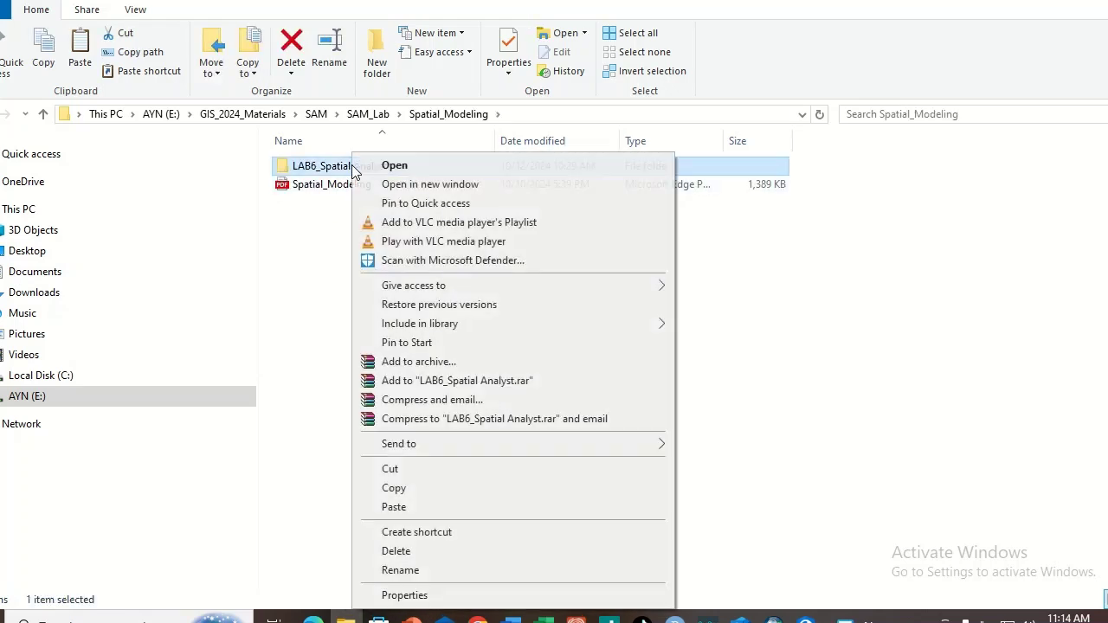
left_click(396, 489)
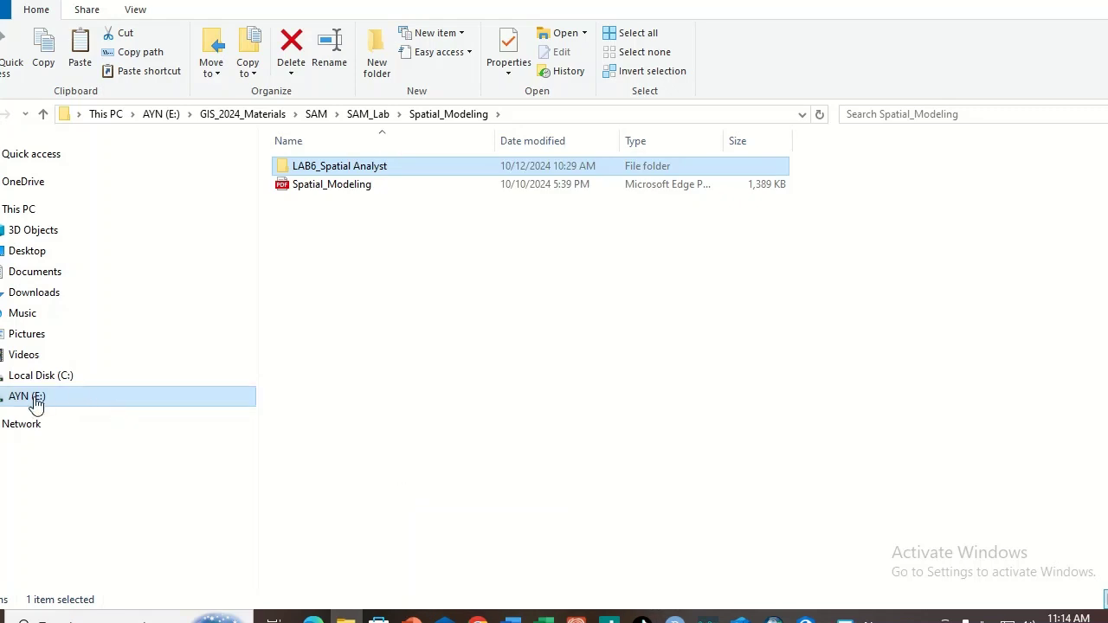
Paste the copied folder into the root of drive E: and rename it Spatial_Modeling.
left_click(34, 400)
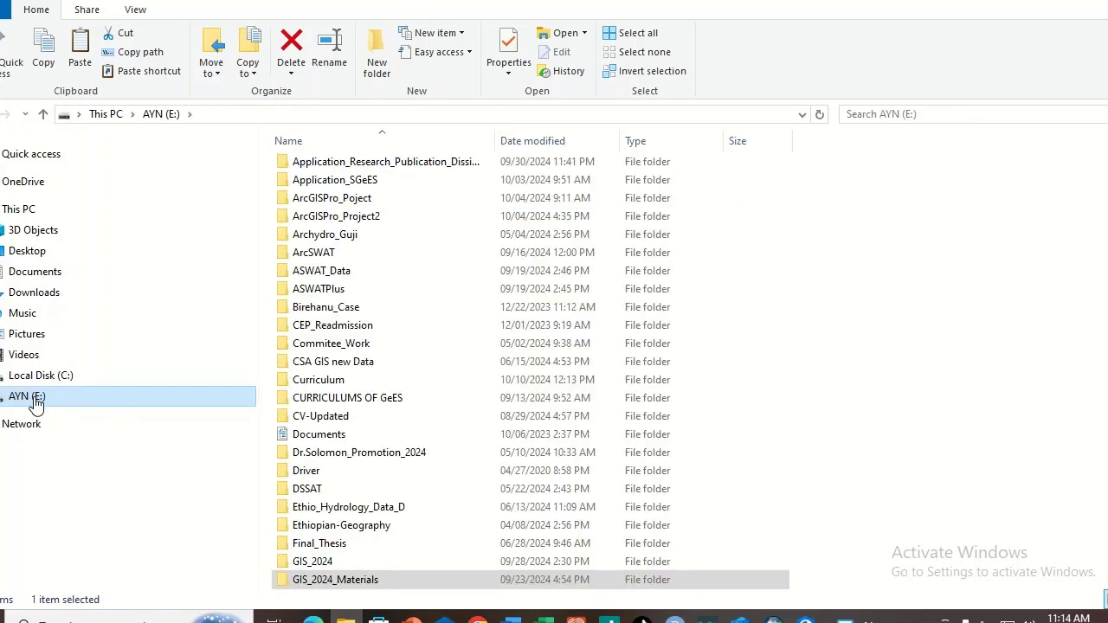
left_click(859, 328)
right_click(857, 327)
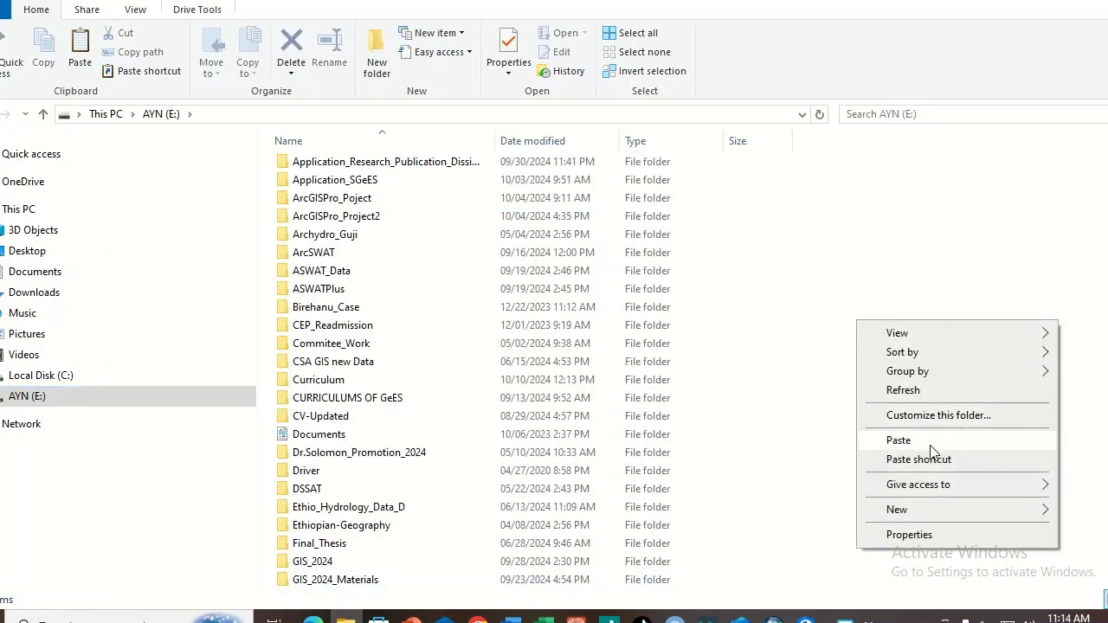
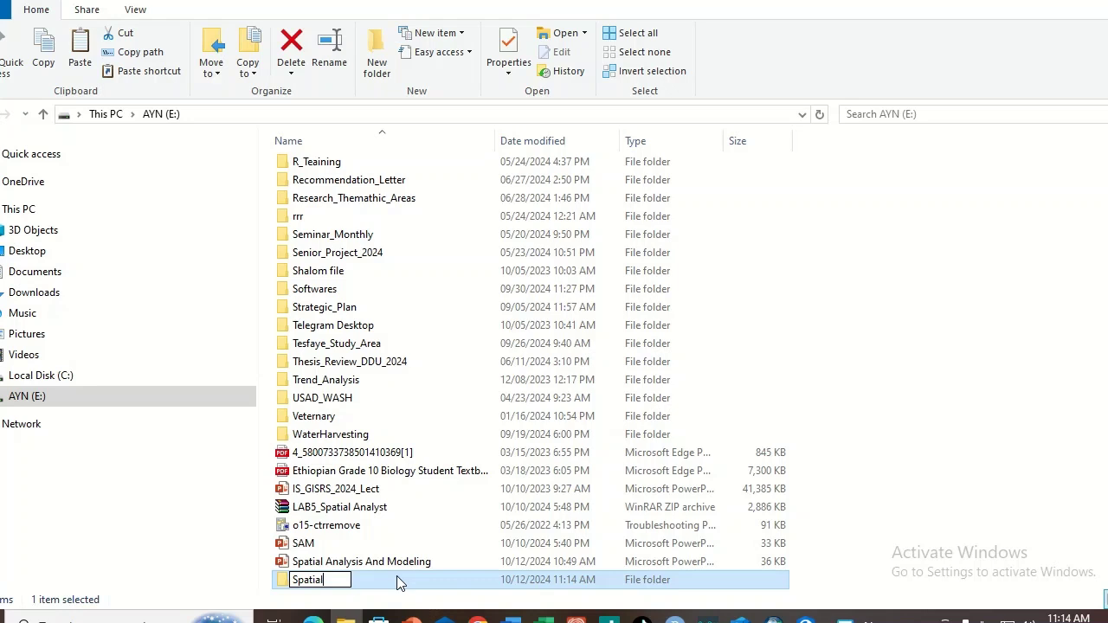
type("odeling")
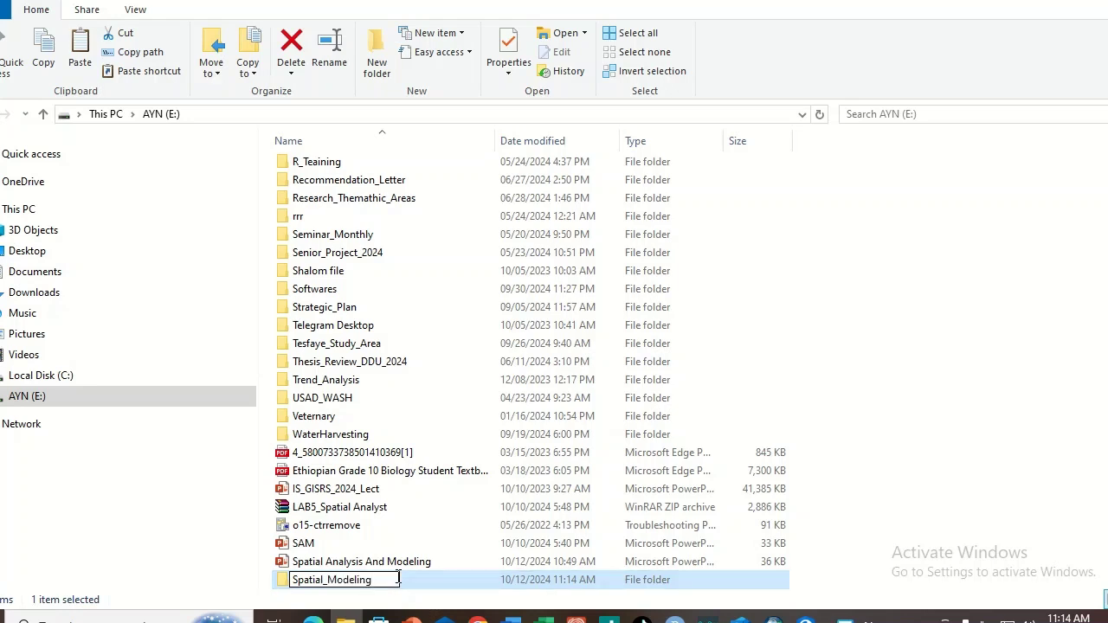
key("Return")
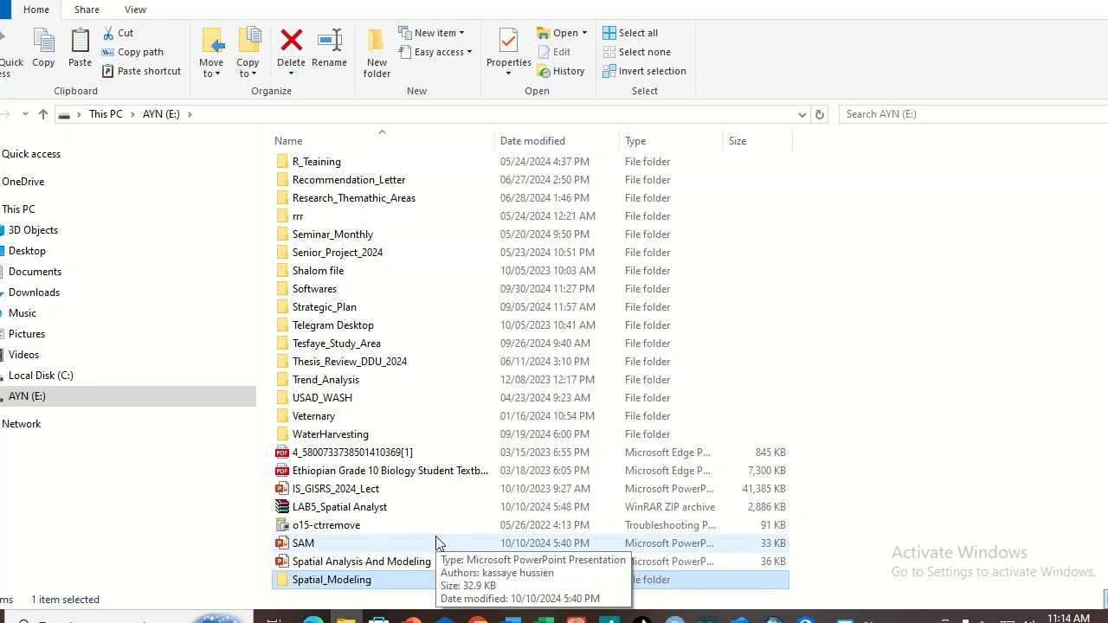
Examine the contents of the new Spatial_Modeling folder on drive E:, including its Stowe.gdb folder.
double_click(321, 582)
left_click(323, 170)
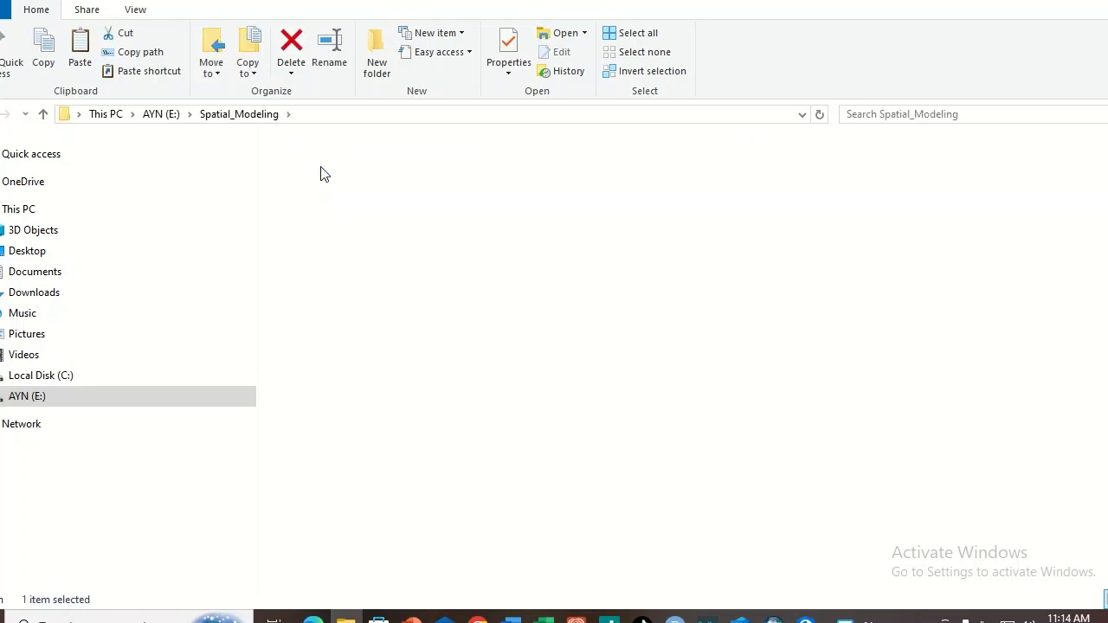
double_click(320, 168)
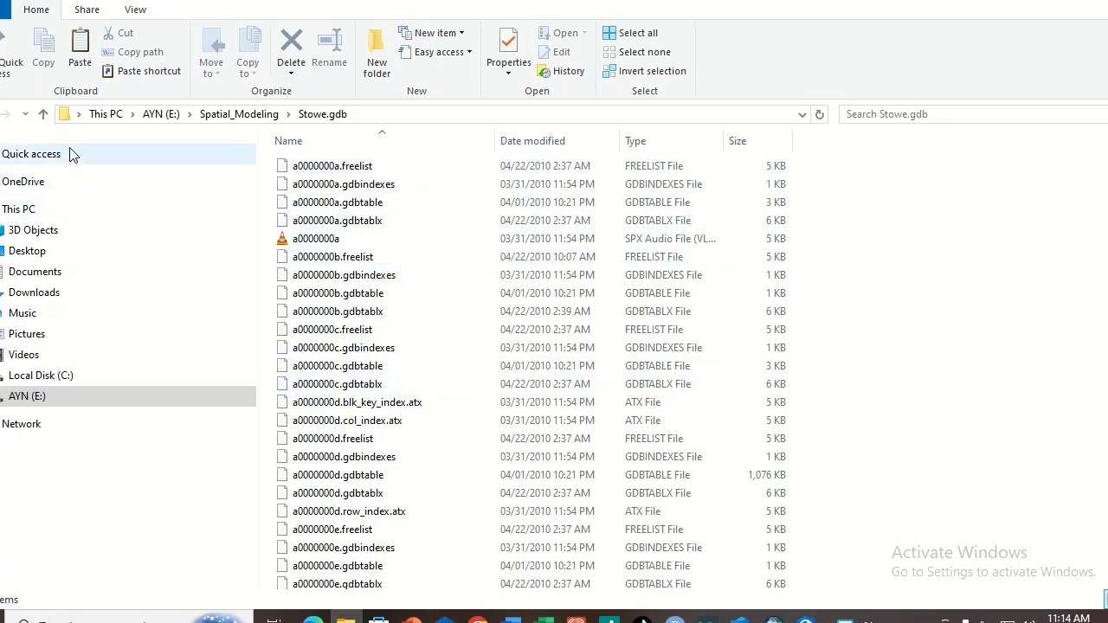
left_click(43, 115)
left_click(44, 114)
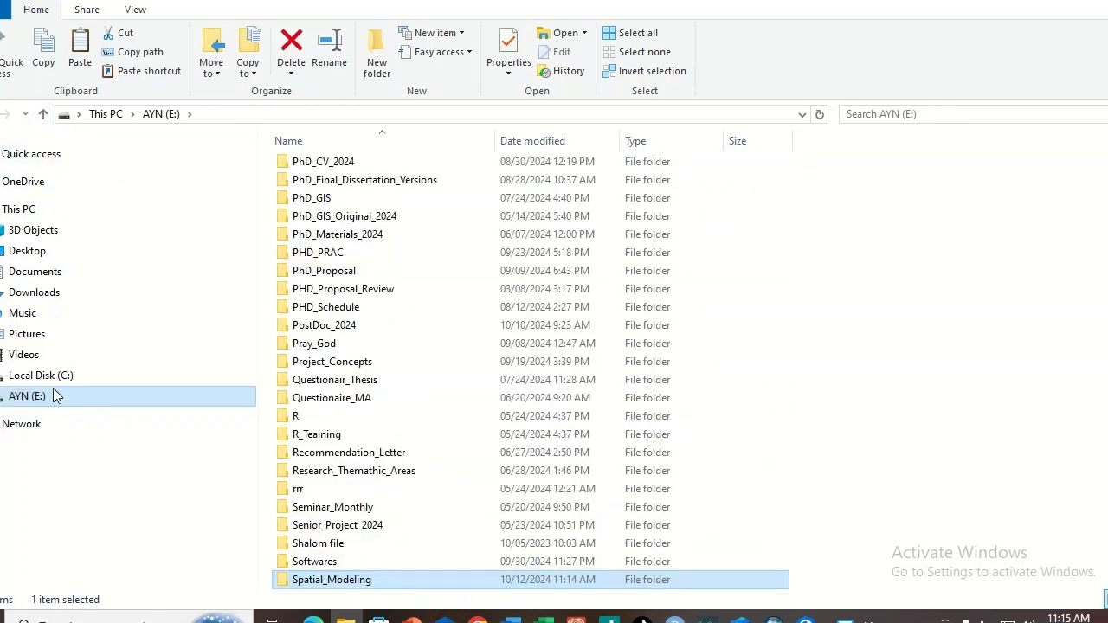
double_click(303, 581)
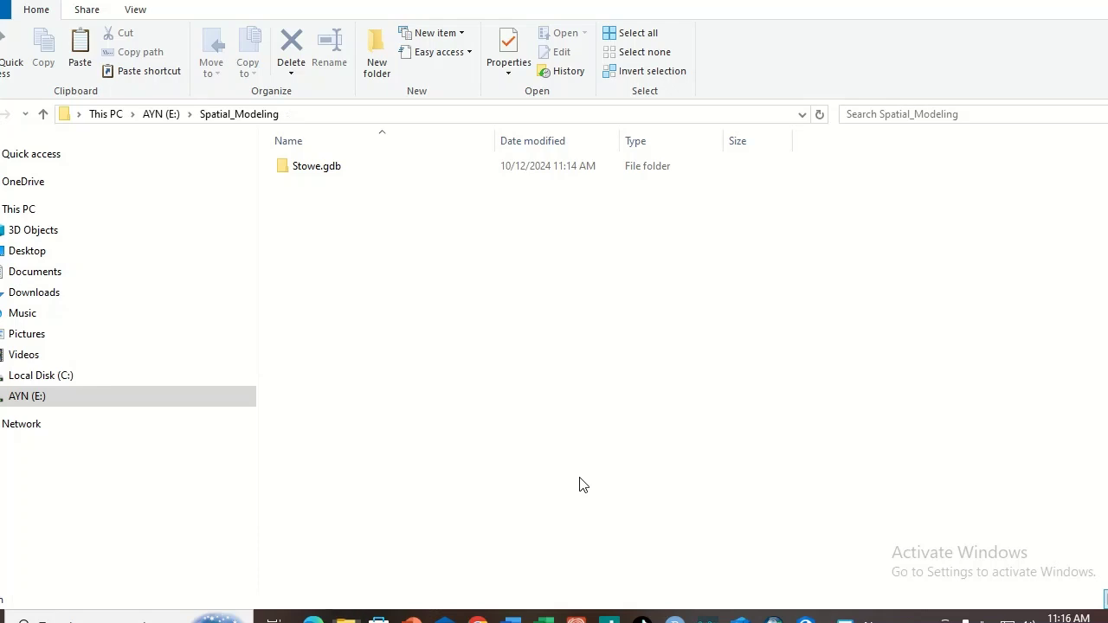
Switch to ArcMap and select the Blank Map template for a new map.
key("alt+Tab")
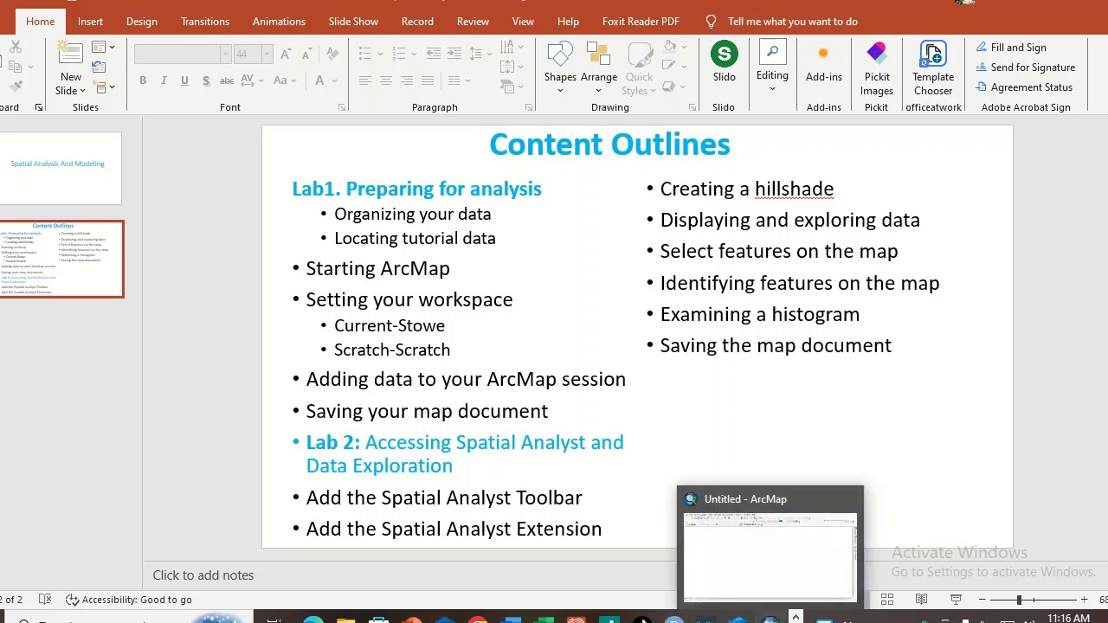
left_click(767, 619)
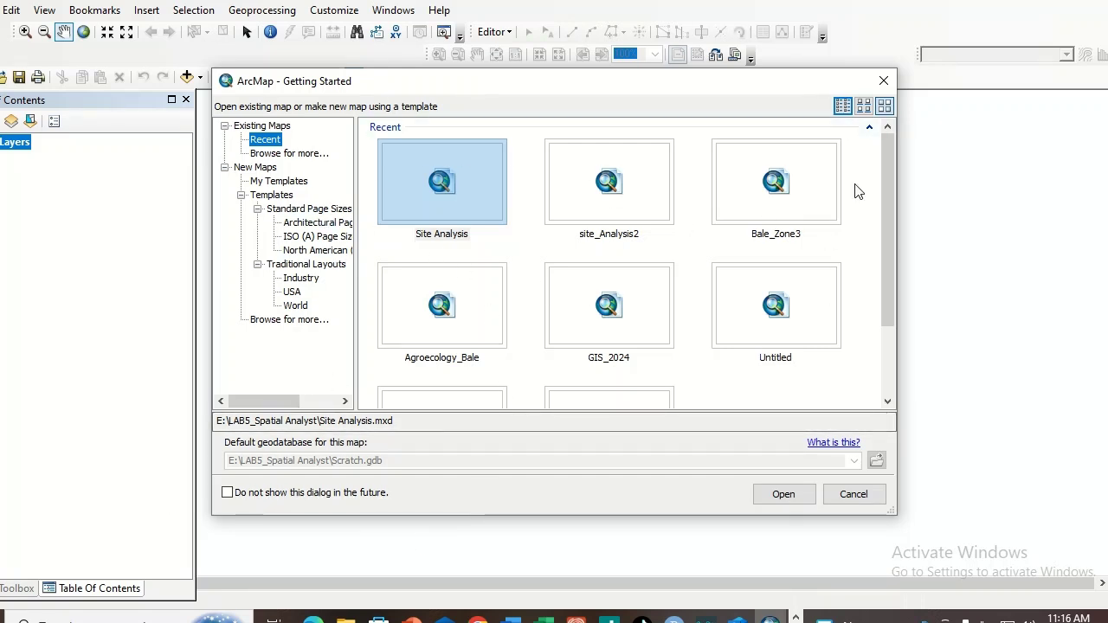
left_click(256, 167)
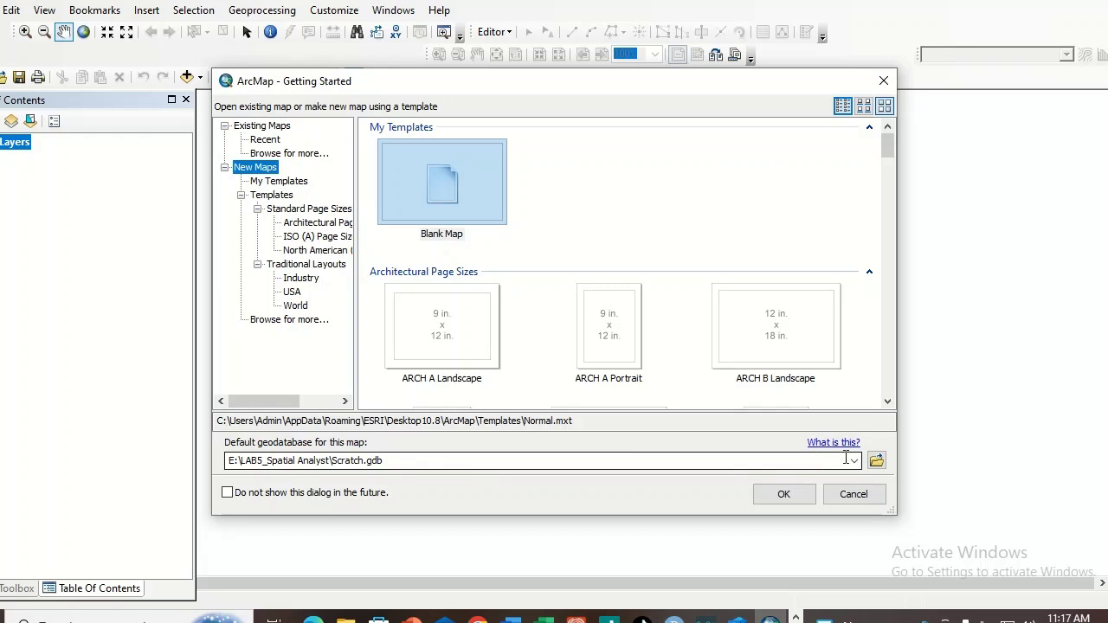
Browse for the map's default geodatabase and add a folder connection to E:\Spatial_Modeling.
left_click(877, 463)
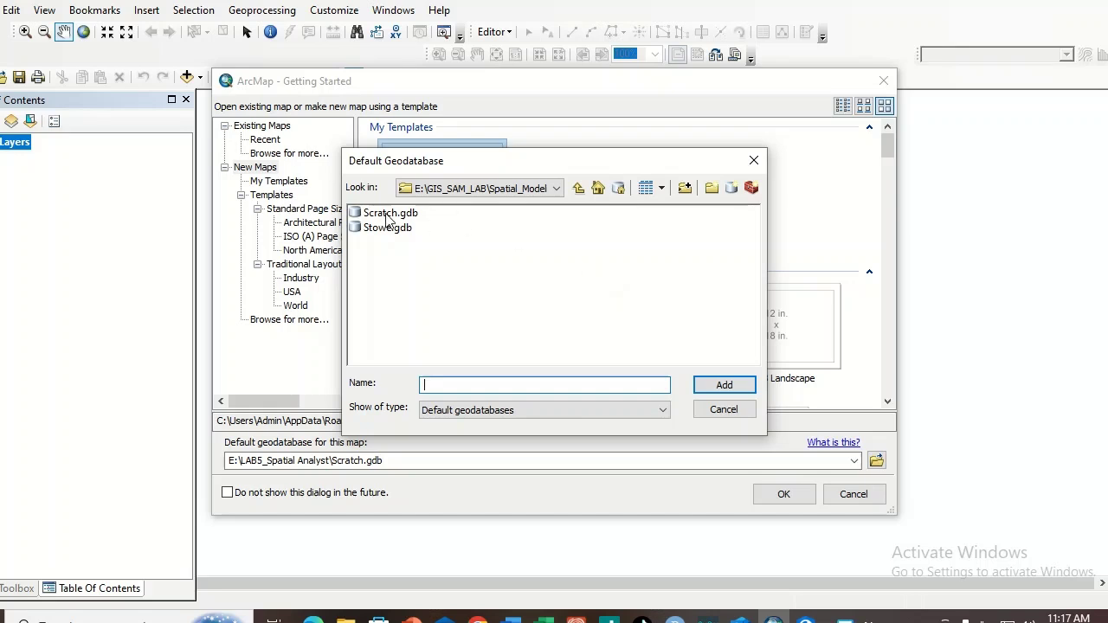
left_click(579, 188)
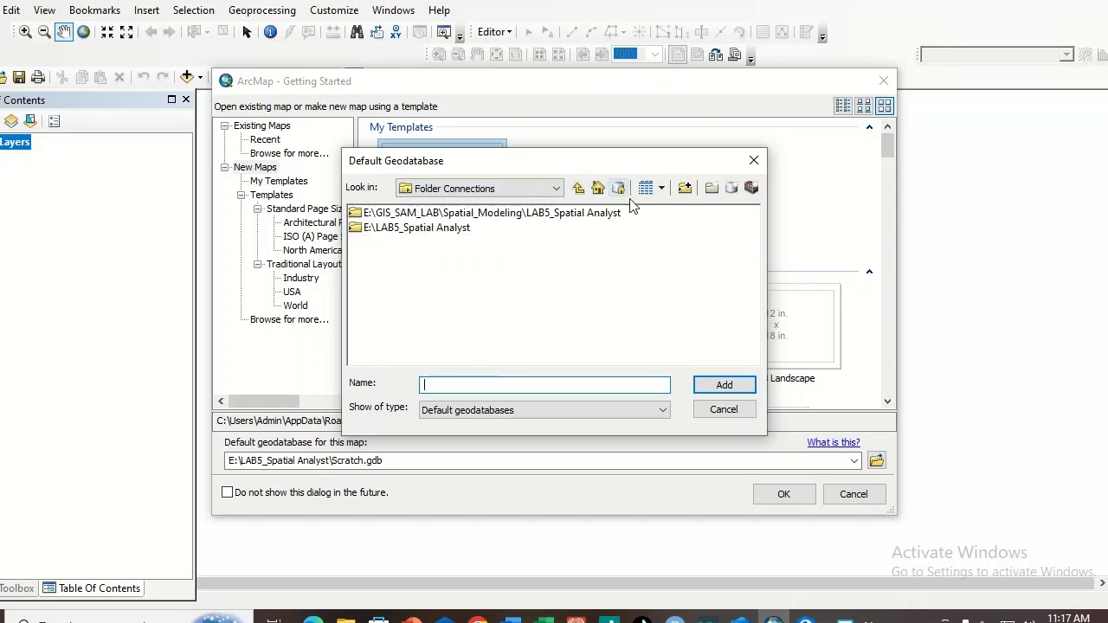
left_click(689, 187)
left_click_drag(670, 266, 669, 317)
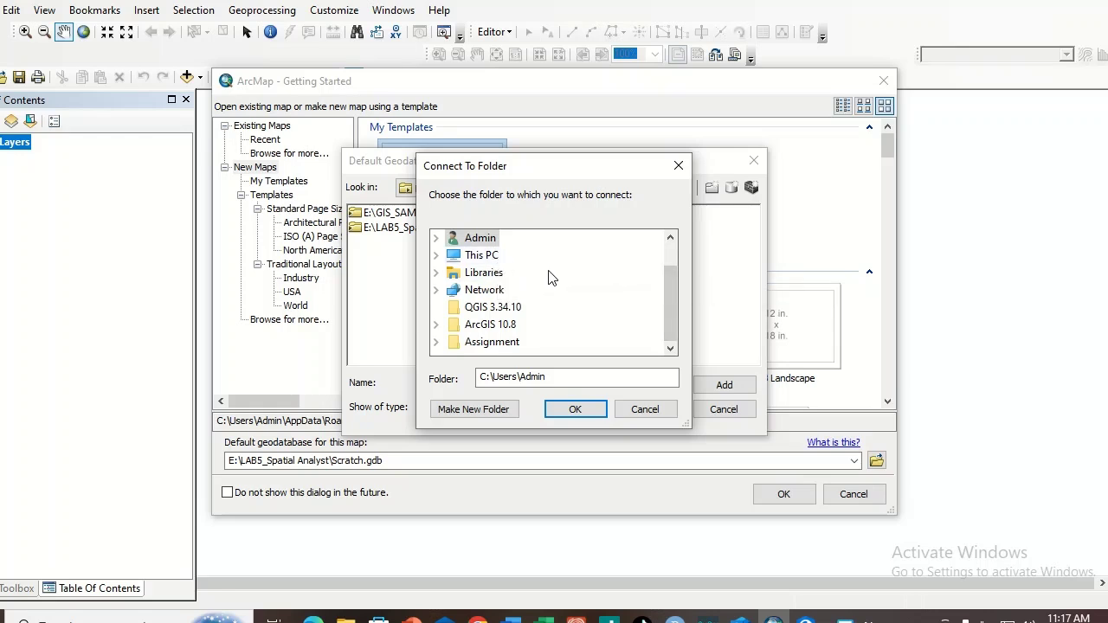
left_click(489, 257)
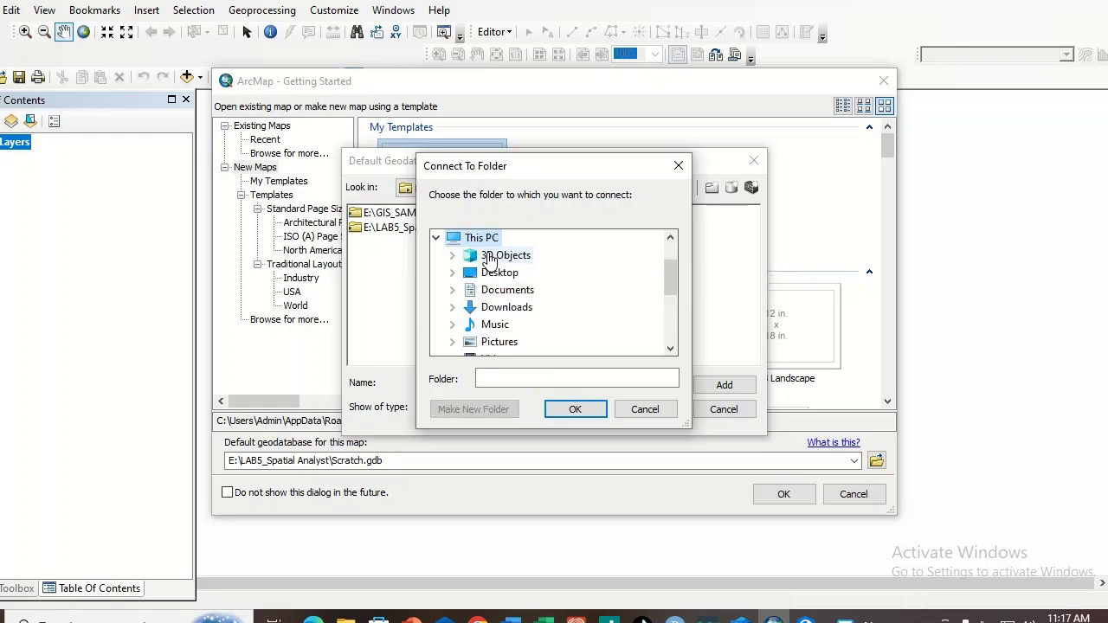
left_click_drag(673, 277, 671, 303)
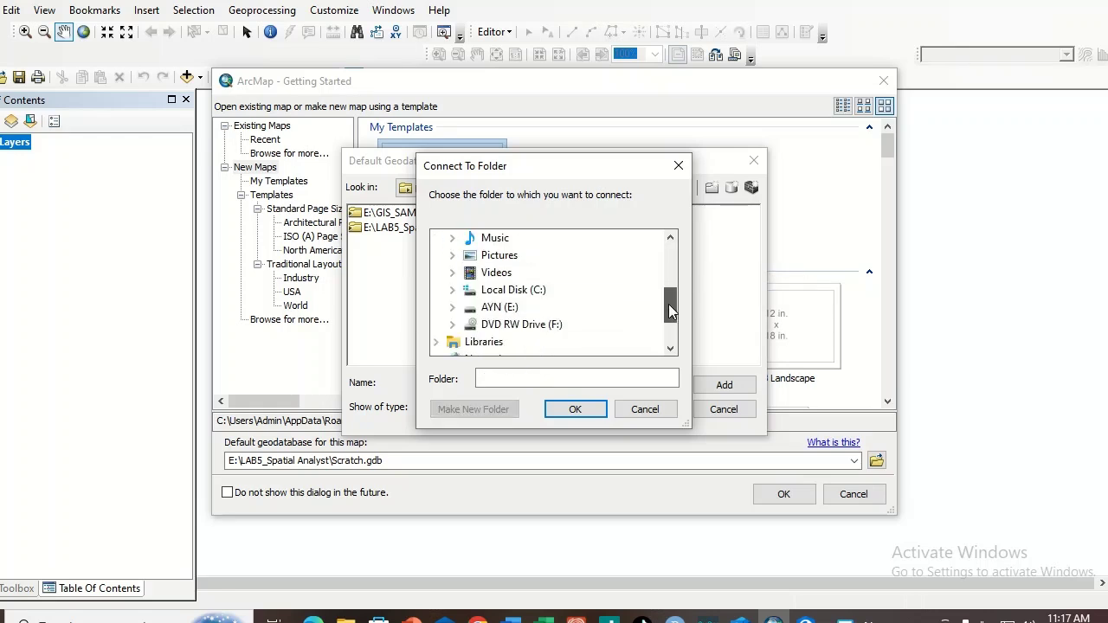
left_click(490, 307)
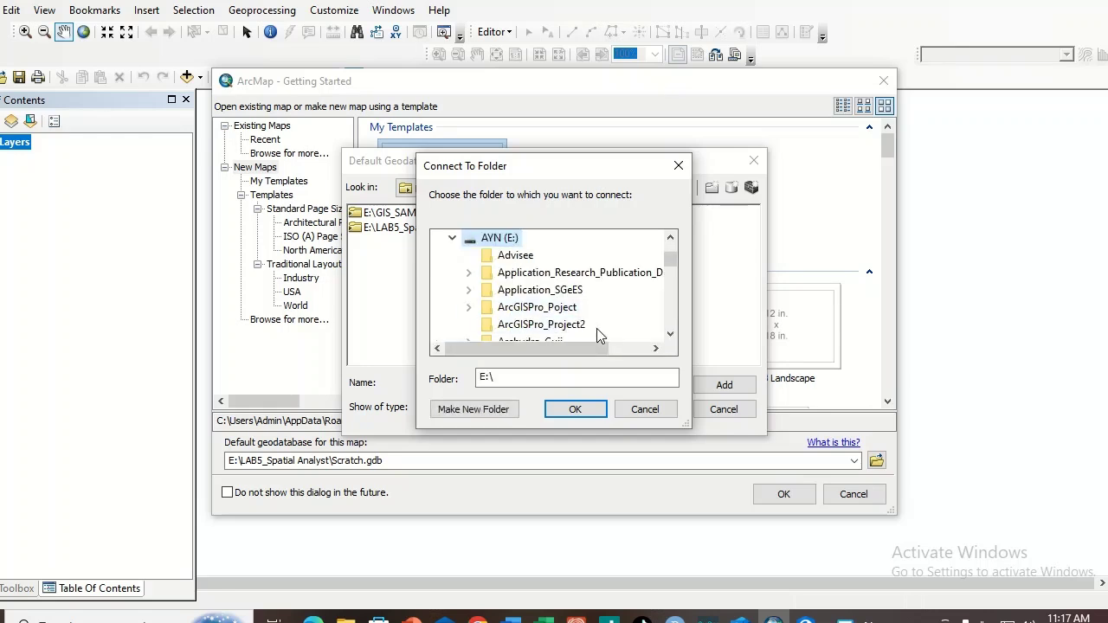
left_click_drag(670, 265, 670, 316)
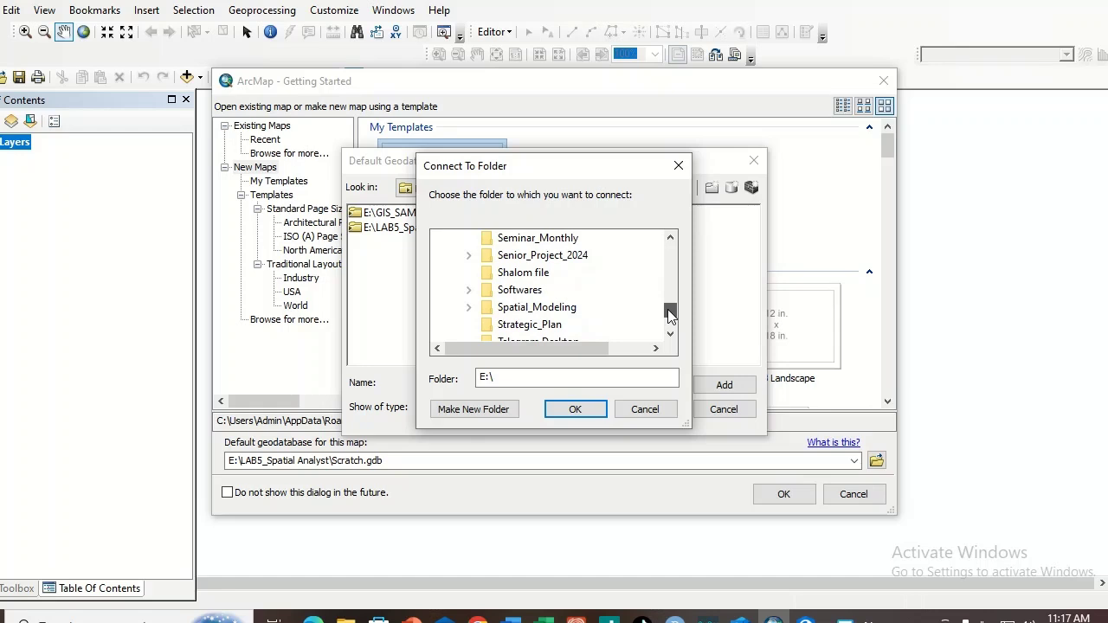
left_click(561, 308)
left_click(574, 408)
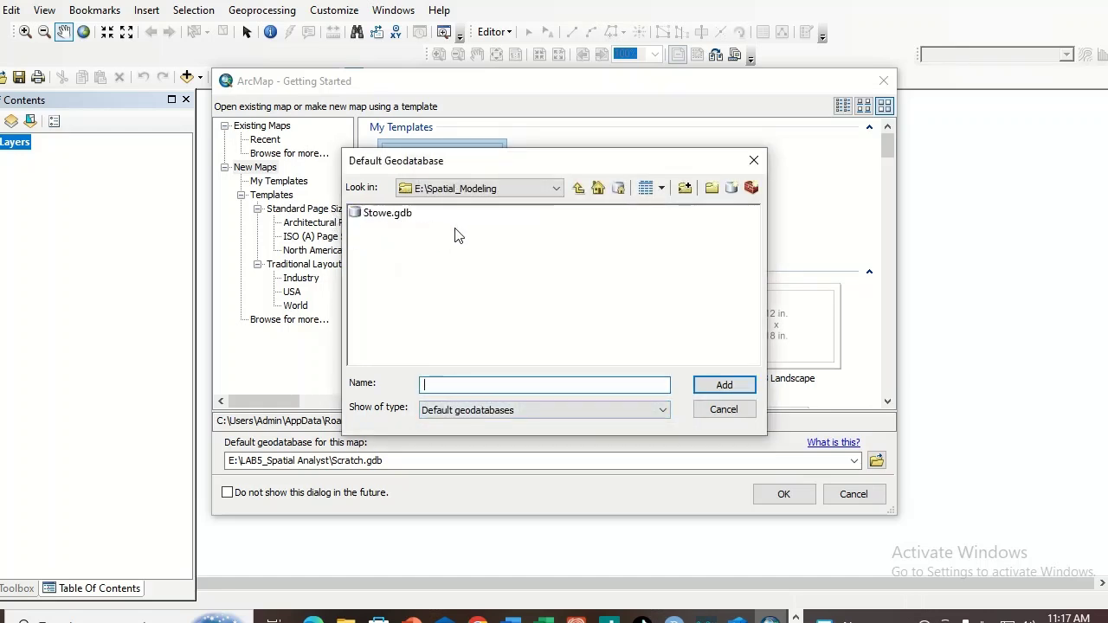
Create a file geodatabase named Scratch in E:\Spatial_Modeling, set it as the default geodatabase and create the blank map.
left_click(731, 189)
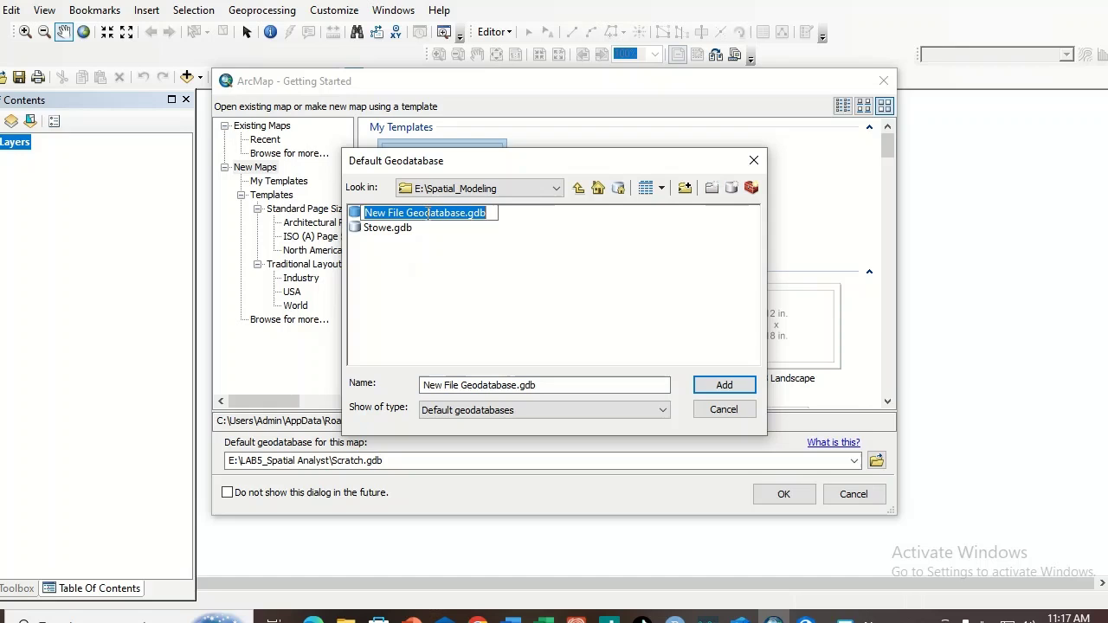
type("Scratch")
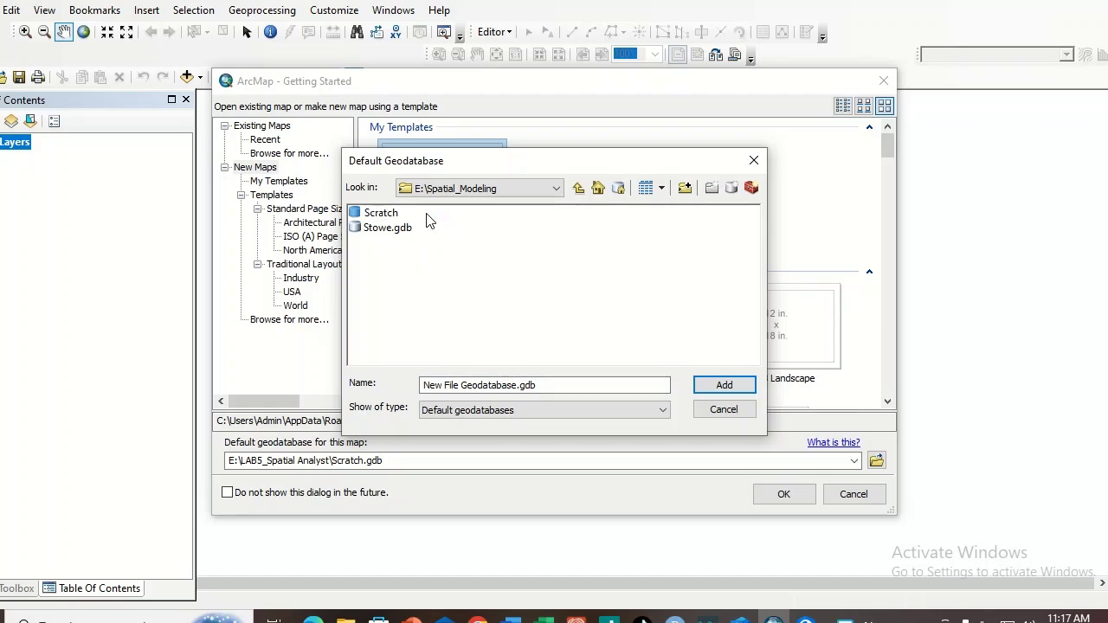
key("Return")
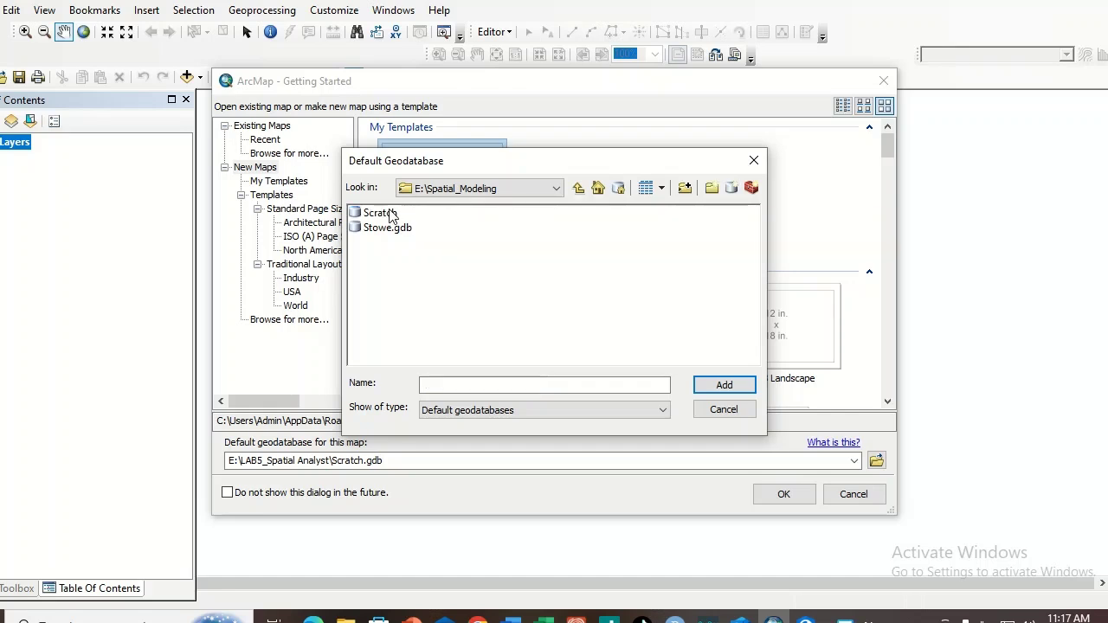
left_click(381, 214)
left_click(719, 387)
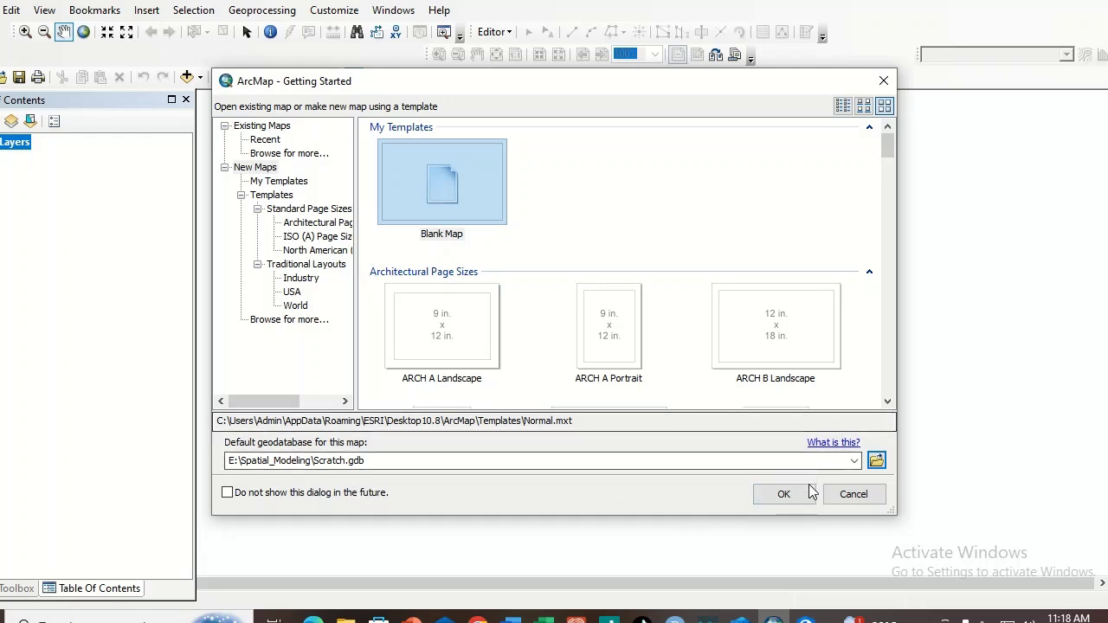
left_click(783, 496)
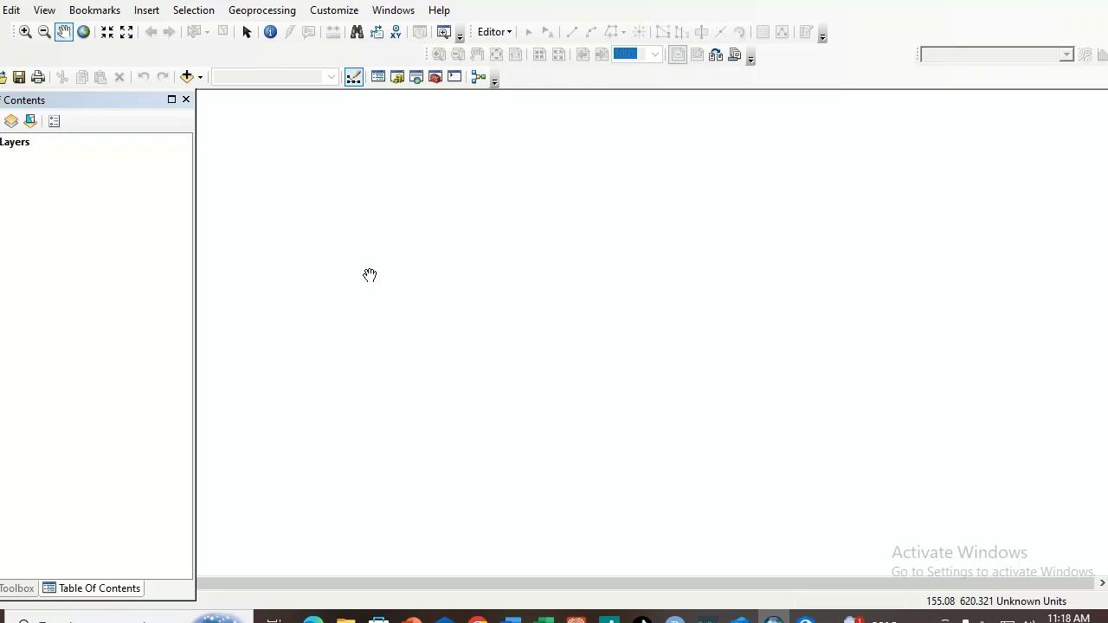
Set the Current Workspace in the geoprocessing environment settings to E:\Spatial_Modeling\Stowe.gdb.
left_click(262, 12)
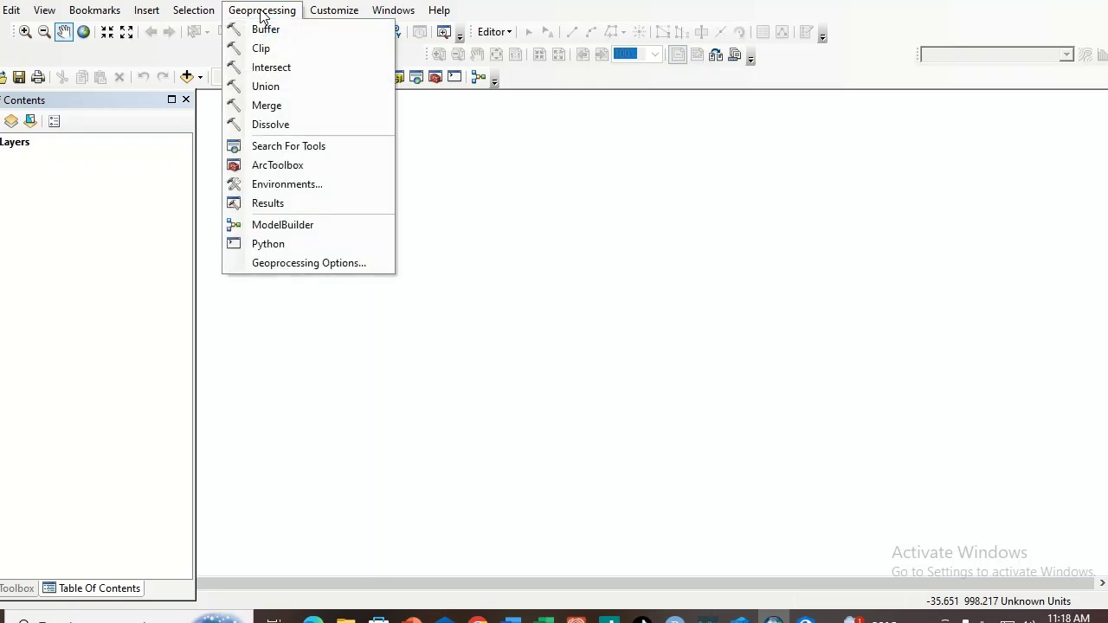
left_click(305, 184)
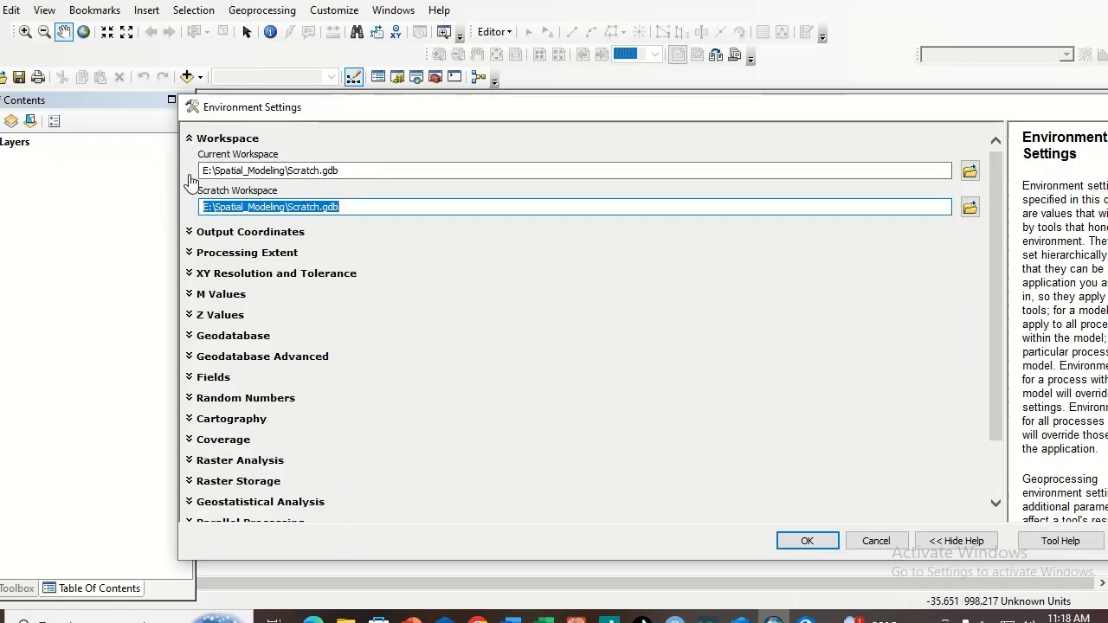
left_click(971, 173)
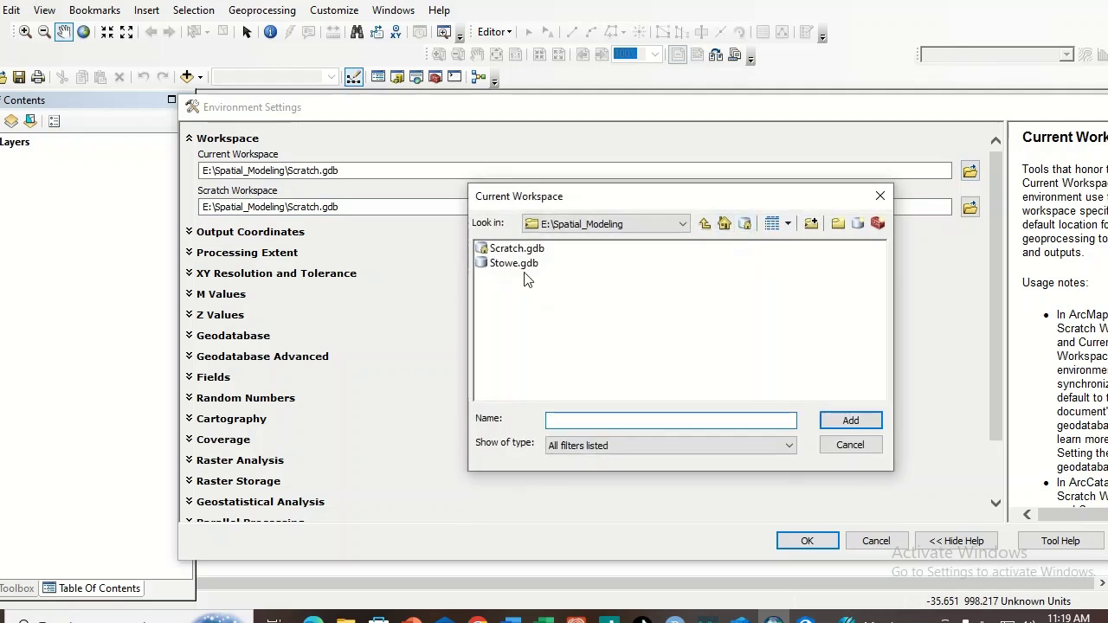
left_click(524, 264)
left_click(866, 427)
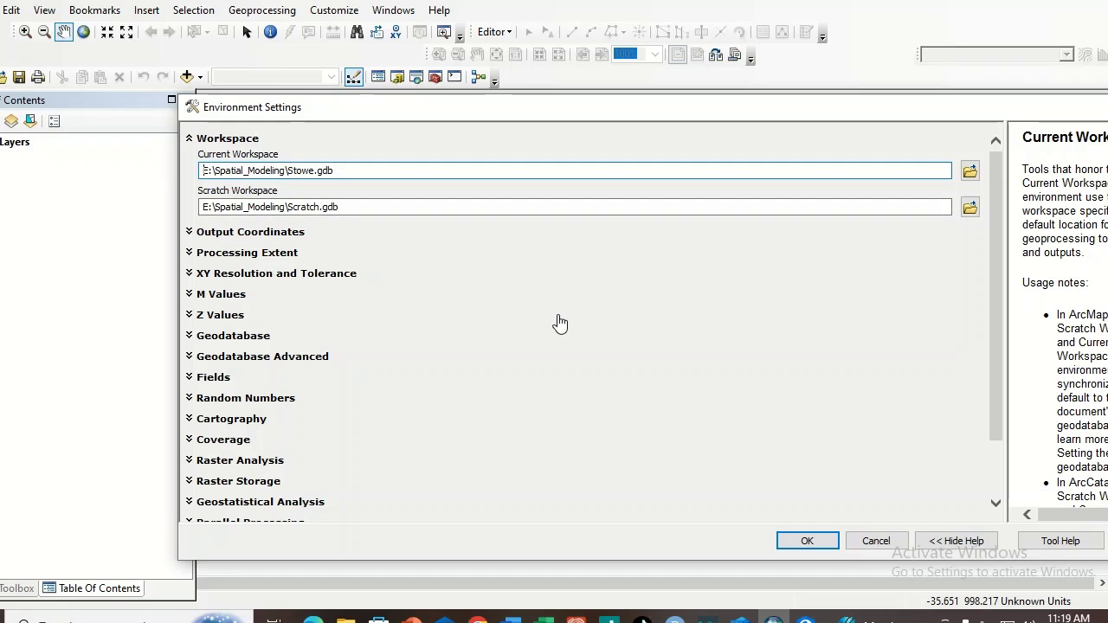
left_click(806, 542)
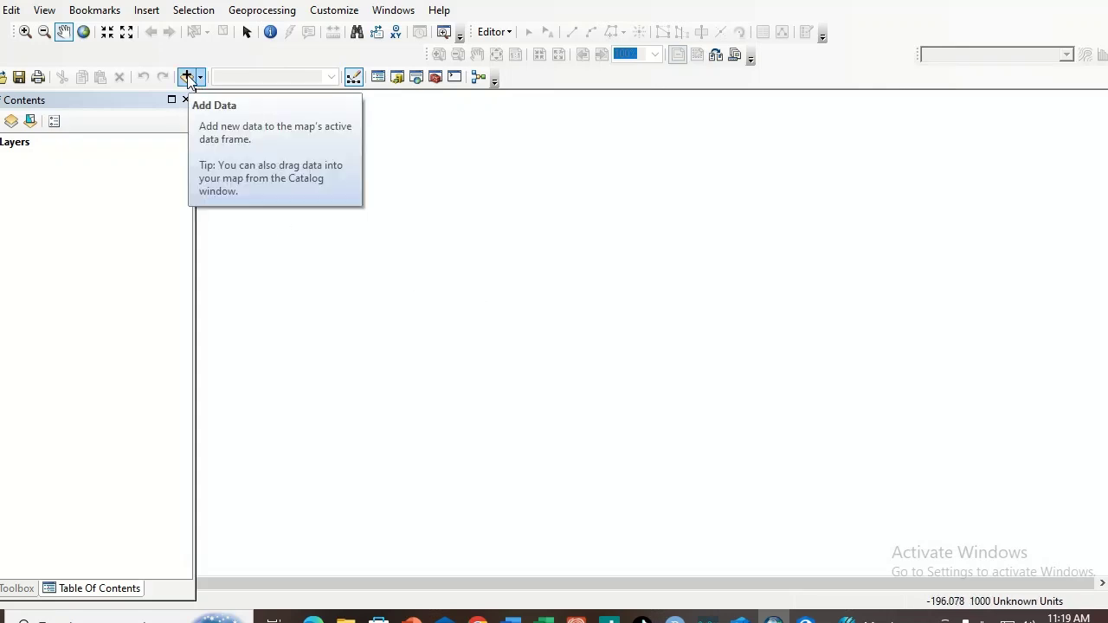
Add the destination, elevation, landuse, rec_sites, roads and schools datasets from Stowe.gdb to the map.
left_click(187, 77)
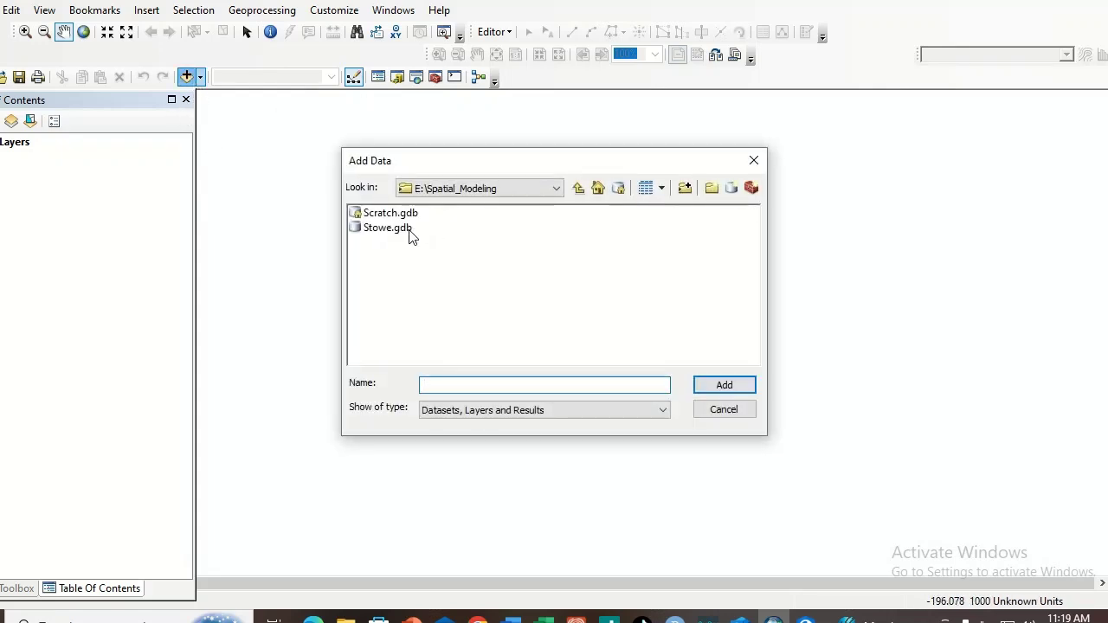
double_click(397, 229)
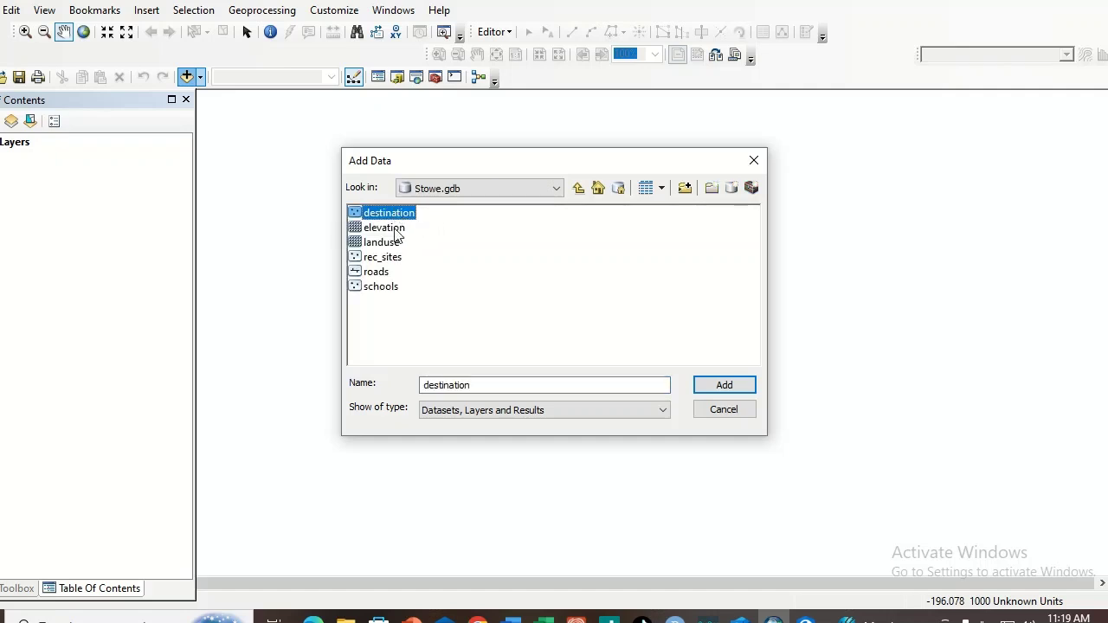
left_click(383, 290, "shift")
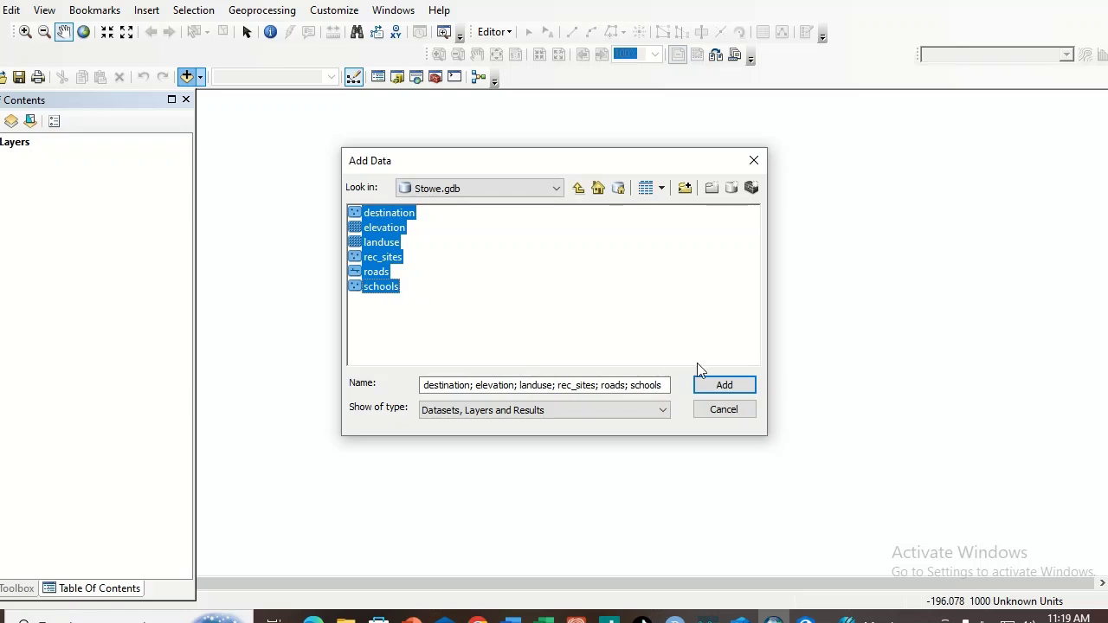
left_click(718, 387)
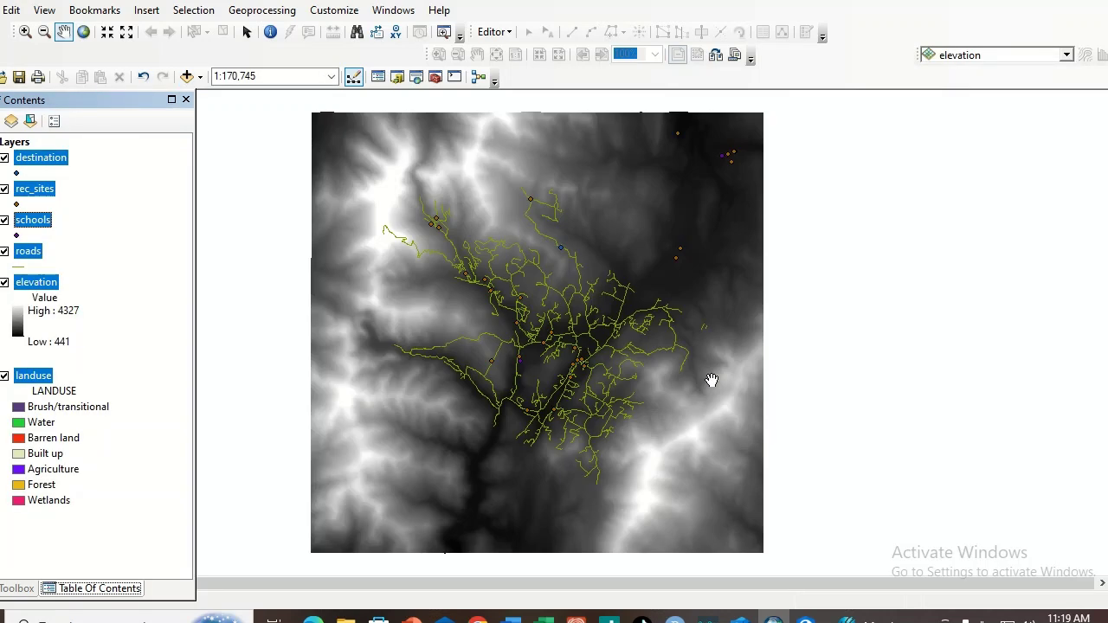
left_click(120, 232)
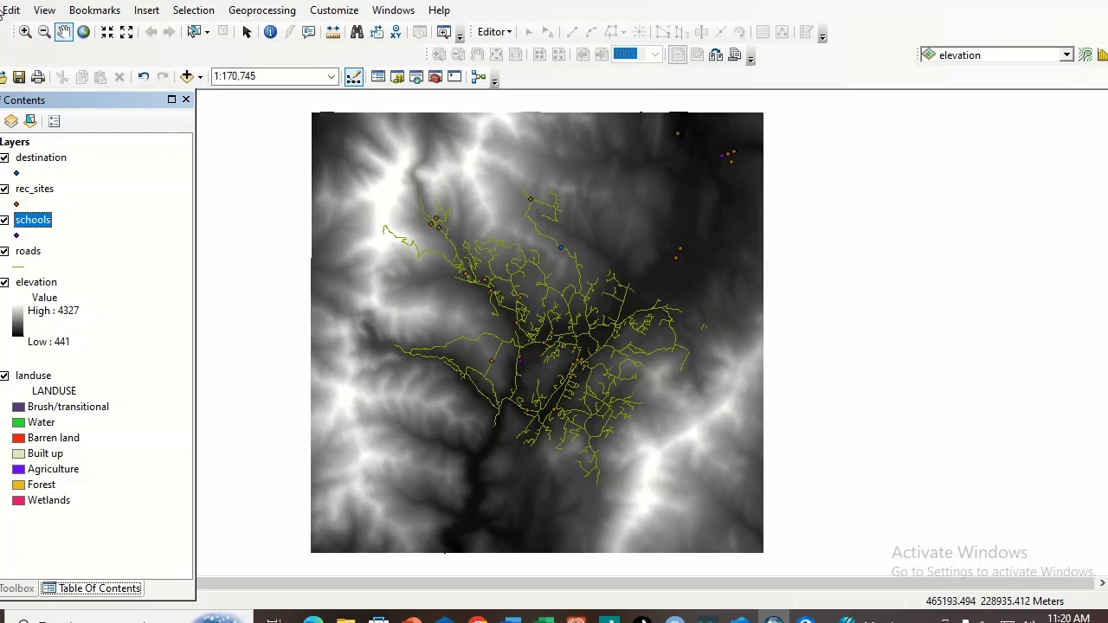
Start saving the map document and choose the Spatial_Modeling folder on drive E: as its location.
left_click(20, 78)
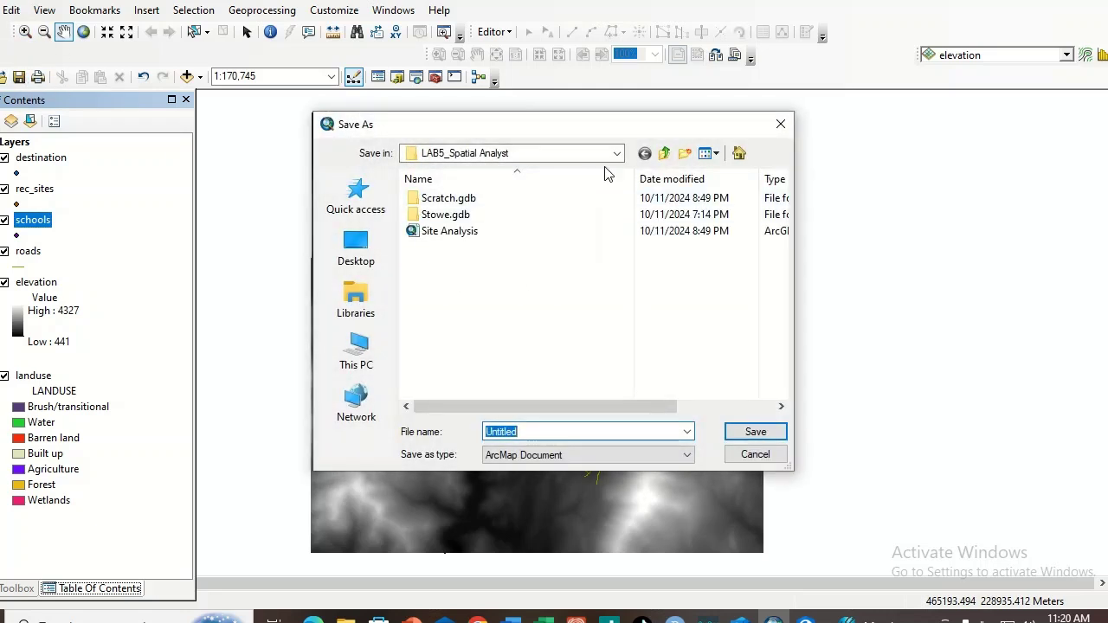
left_click(666, 154)
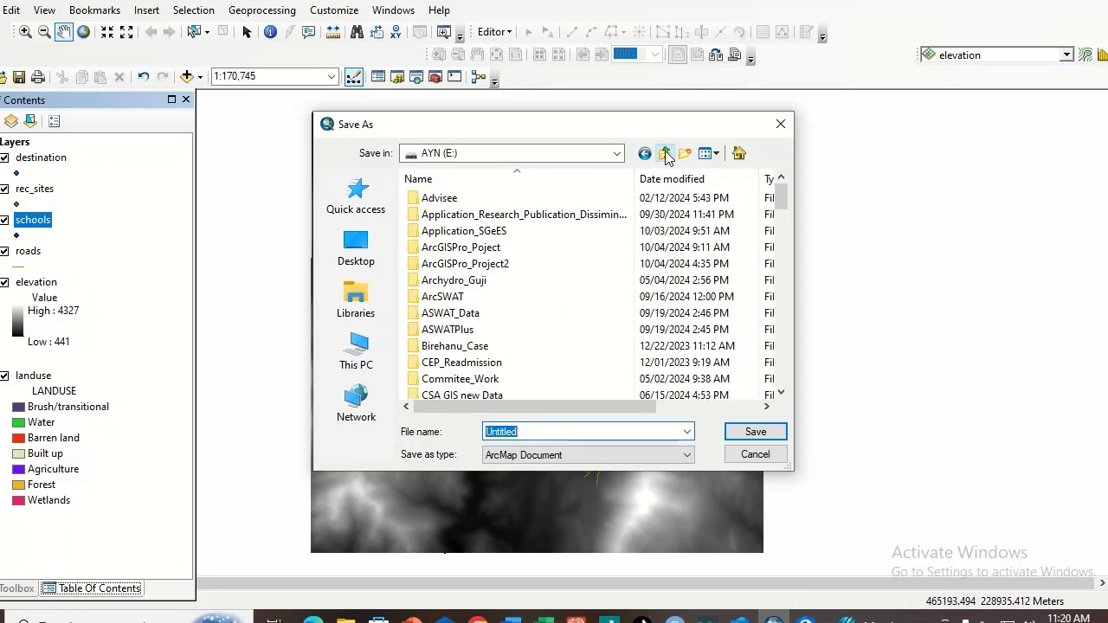
left_click(665, 154)
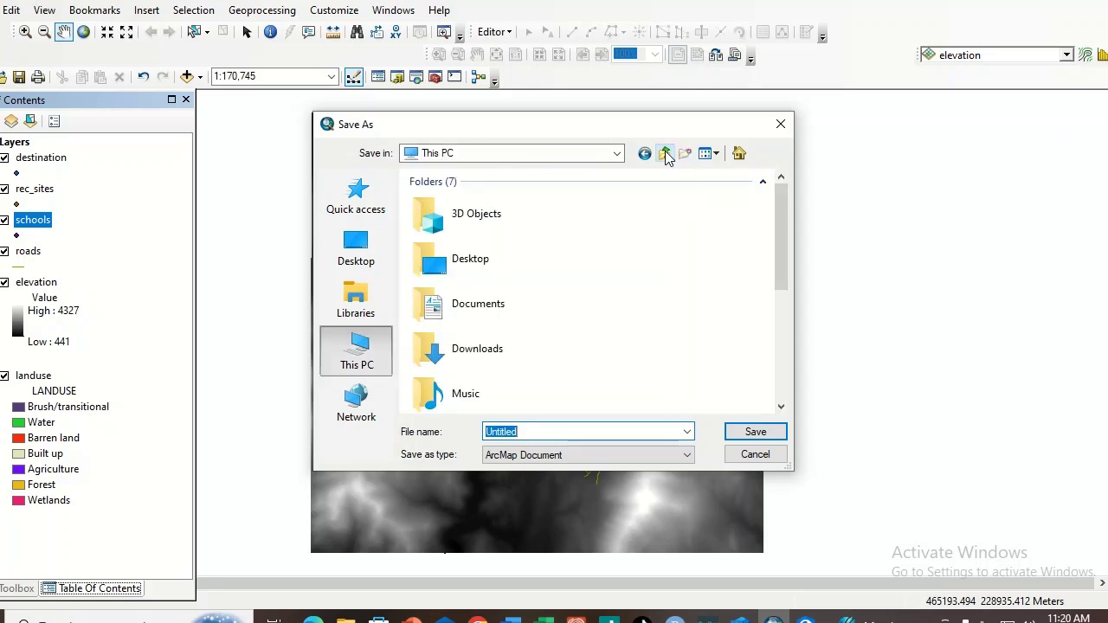
left_click_drag(782, 290, 775, 381)
double_click(514, 354)
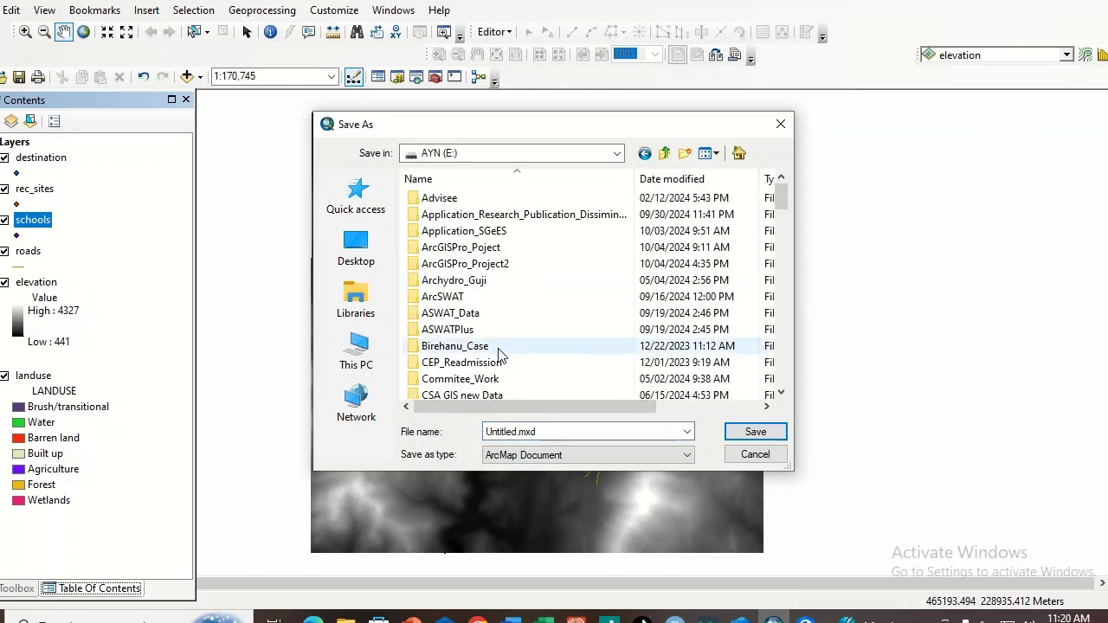
left_click(448, 315)
key("s")
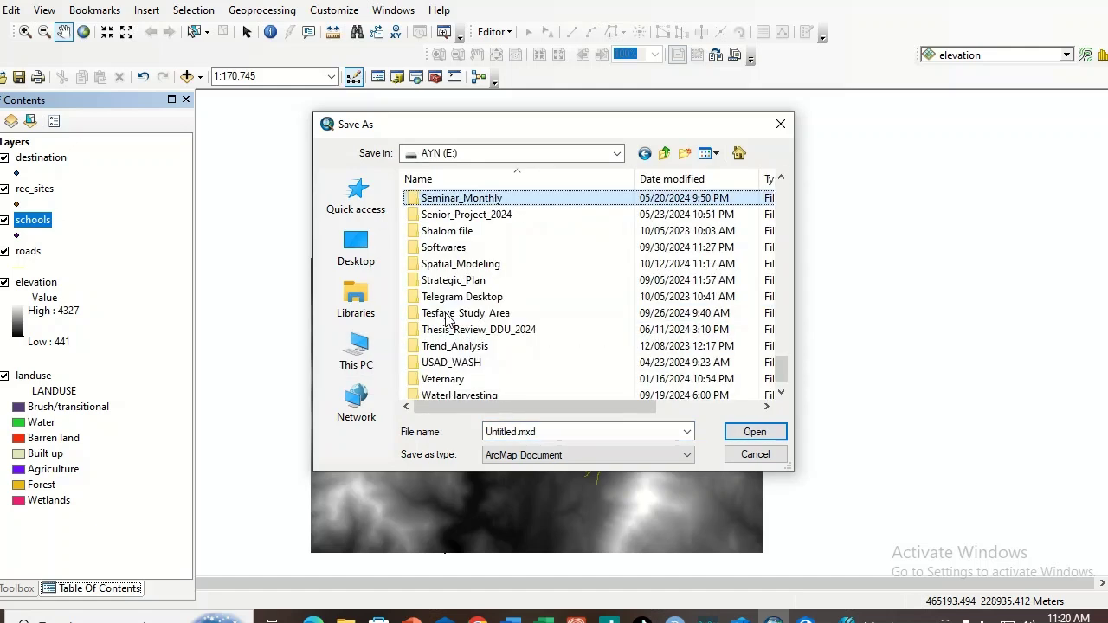
double_click(467, 263)
Name the map document Optimum Site Analysis and save it.
left_click(510, 433)
double_click(511, 433)
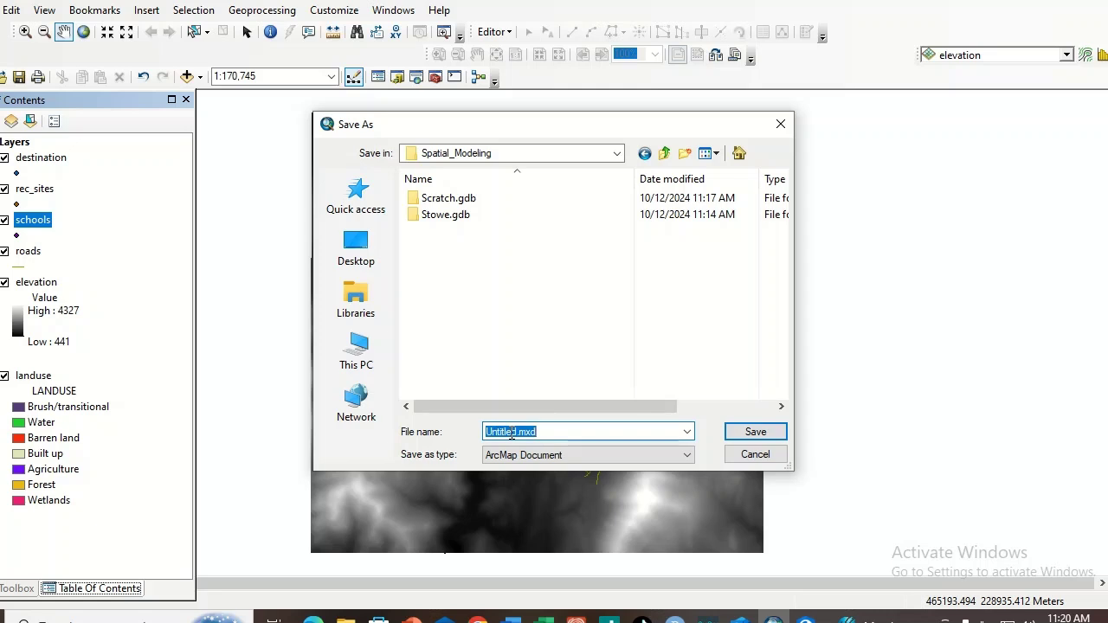
type("Optimum")
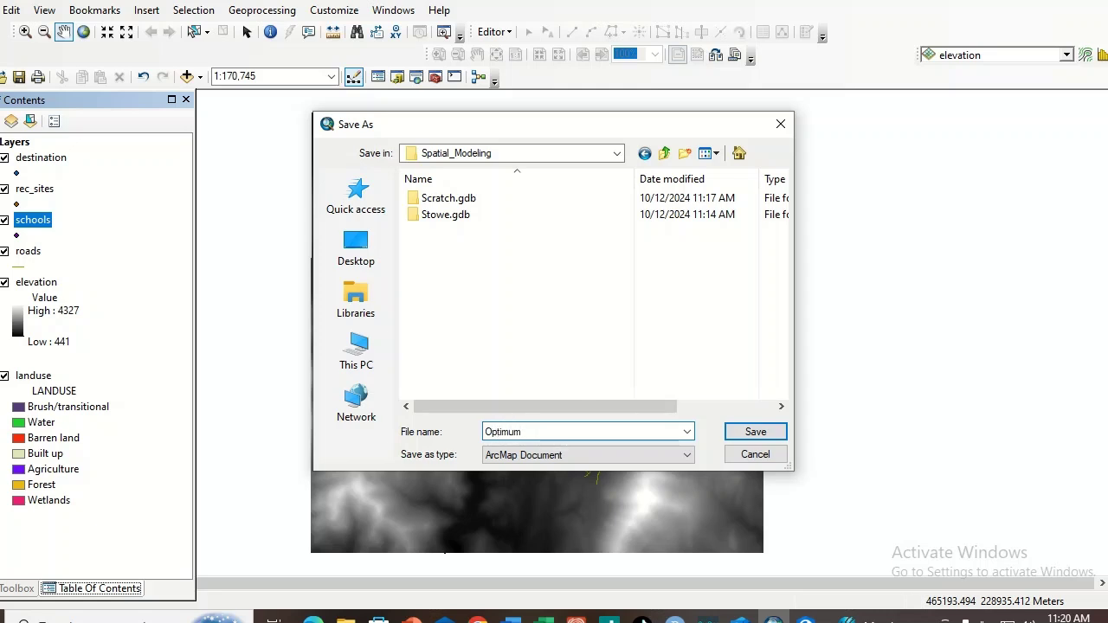
type(" Site Analysis")
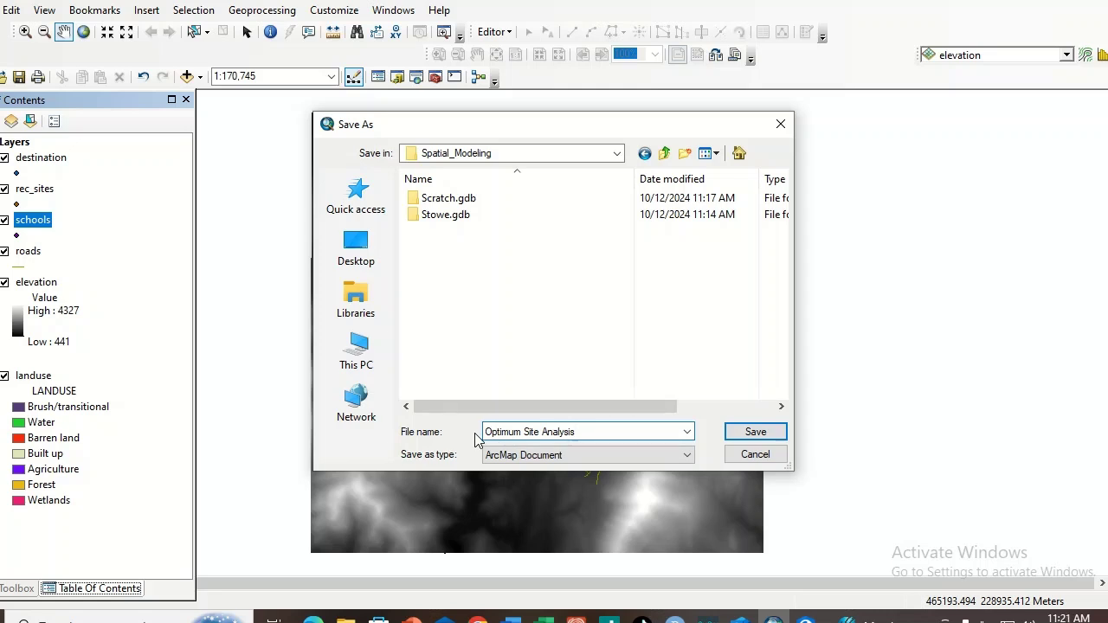
left_click(752, 431)
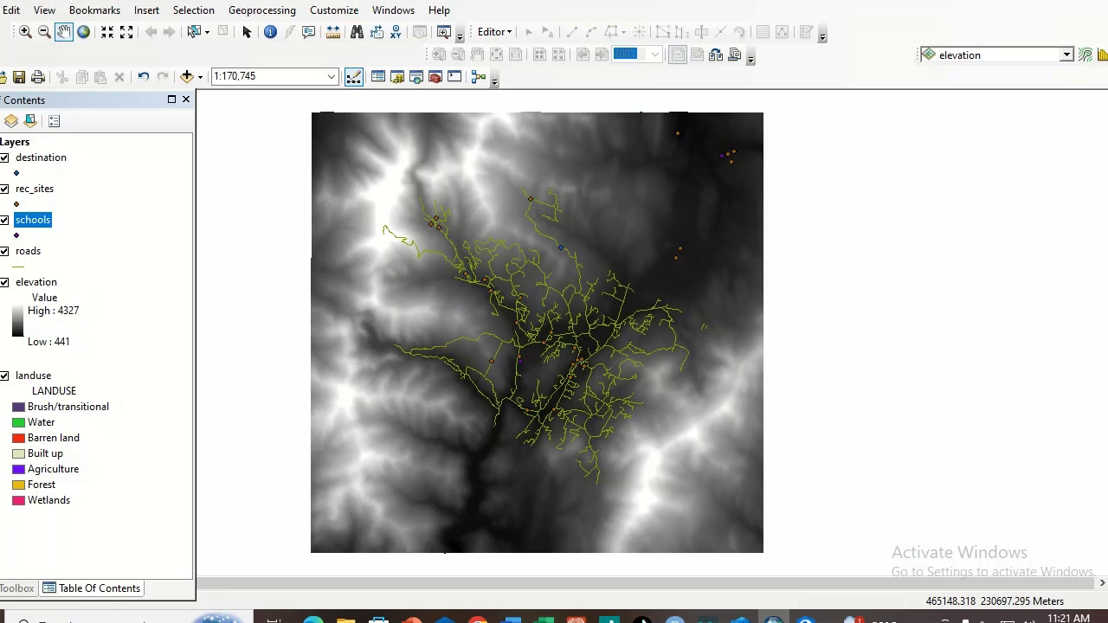
left_click(18, 79)
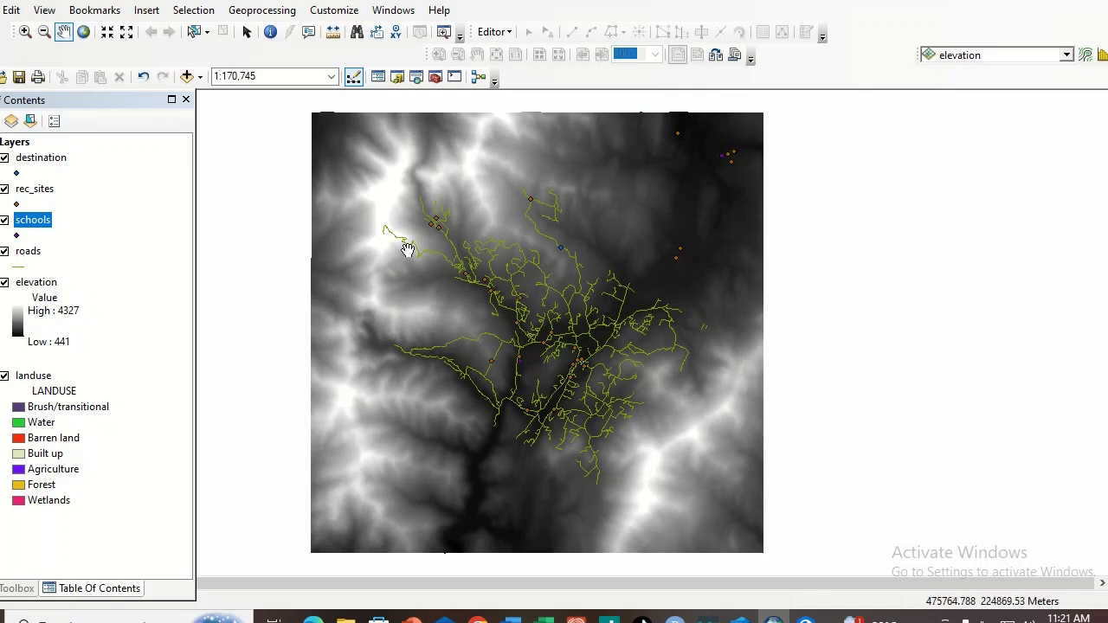
Hide the Spatial Analyst toolbar.
left_click(340, 11)
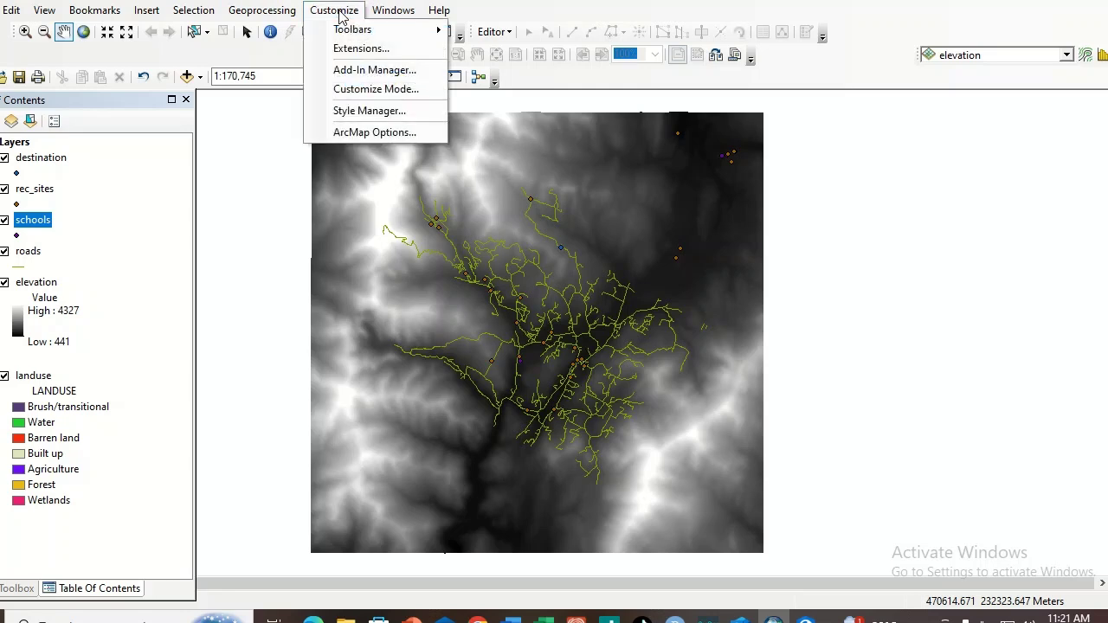
mouse_move(438, 31)
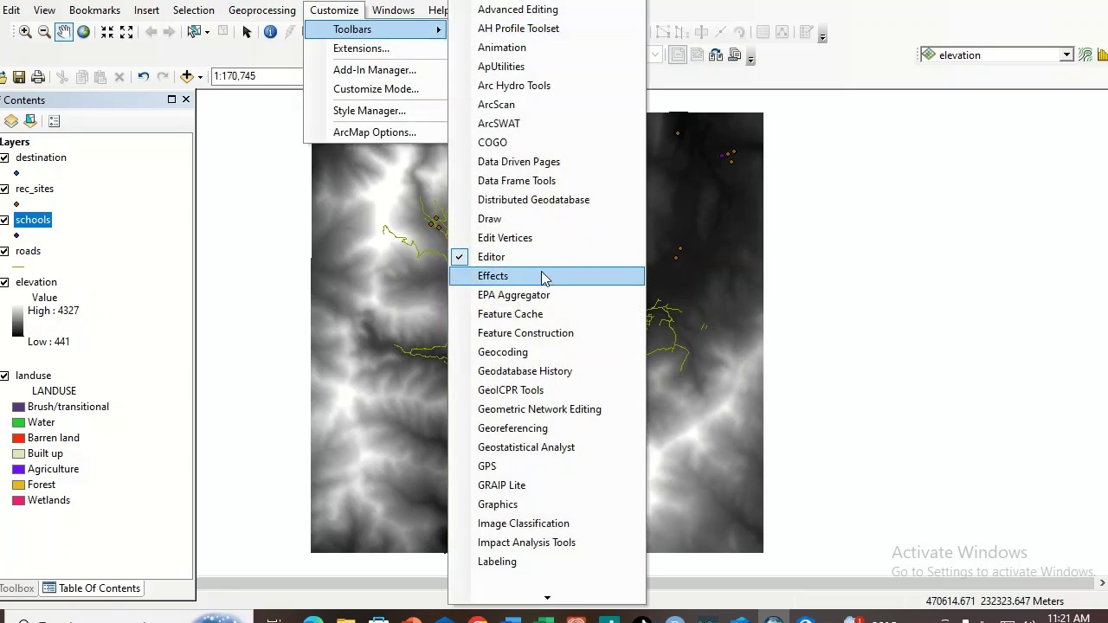
mouse_move(545, 606)
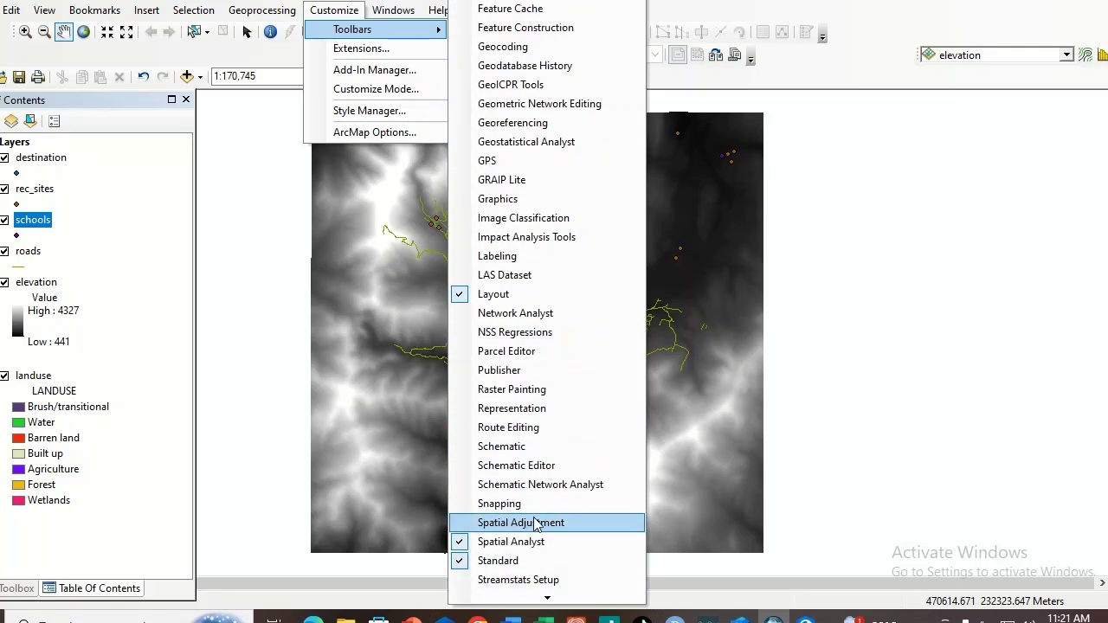
left_click(467, 545)
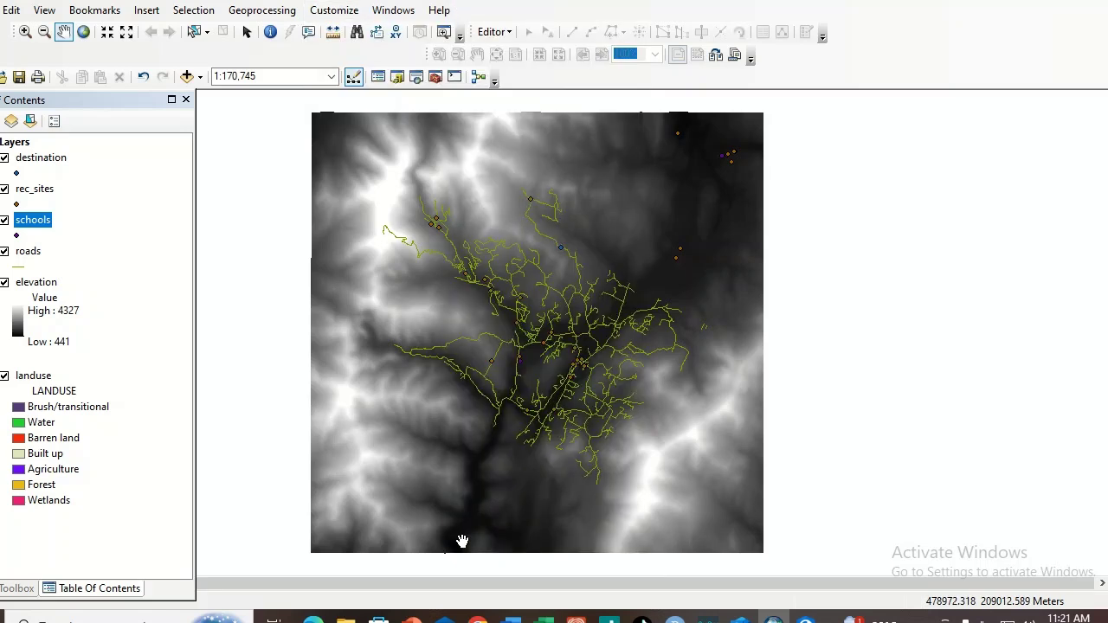
Display the Spatial Analyst toolbar and undock it so that it floats beside the map.
left_click(334, 10)
mouse_move(355, 32)
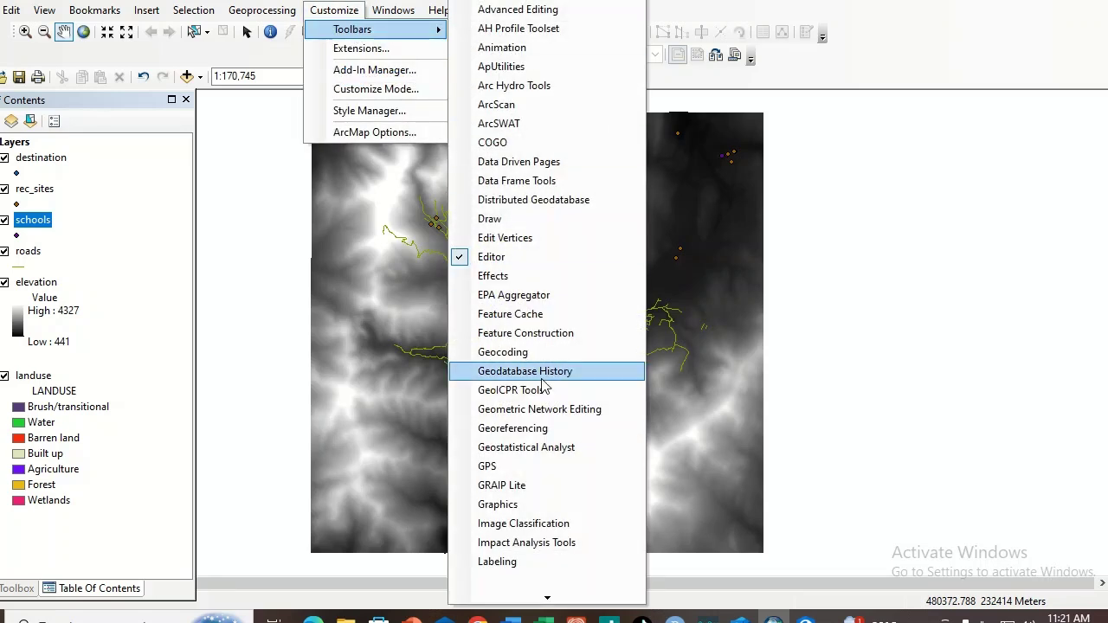
mouse_move(549, 601)
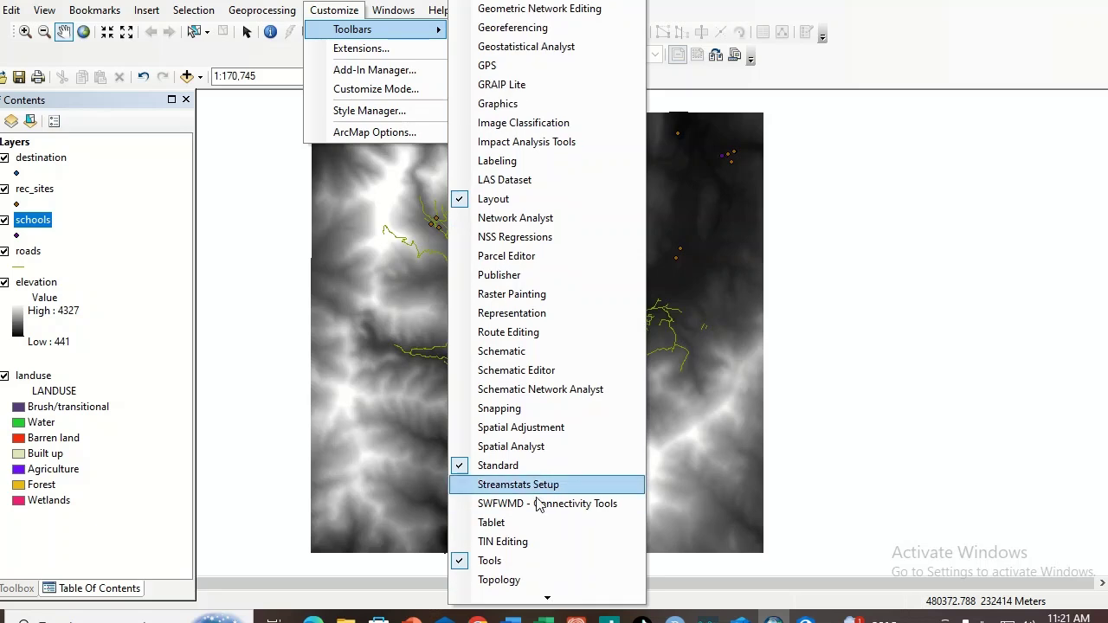
left_click(527, 448)
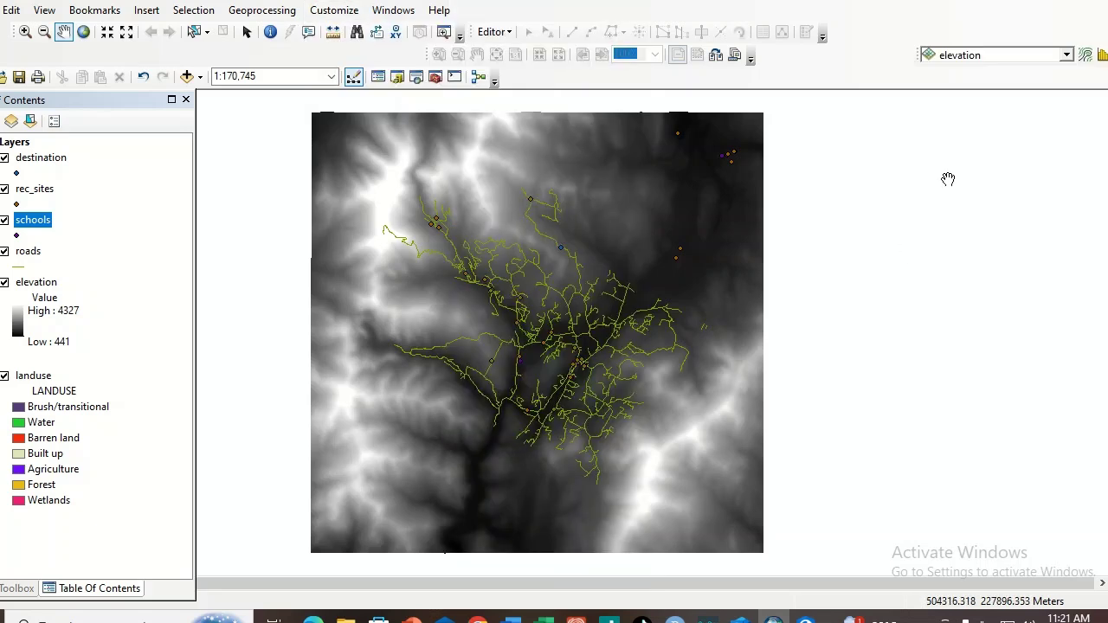
left_click_drag(922, 55, 853, 171)
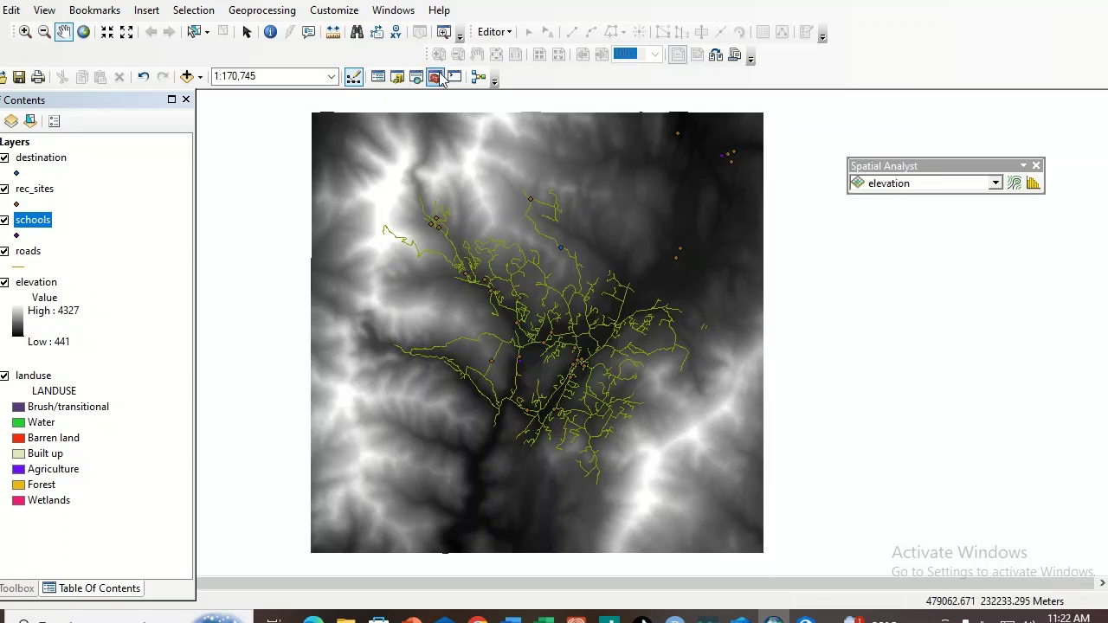
Check that the Spatial Analyst extension is enabled and dock the floating Spatial Analyst toolbar beside the Layout toolbar.
left_click(337, 12)
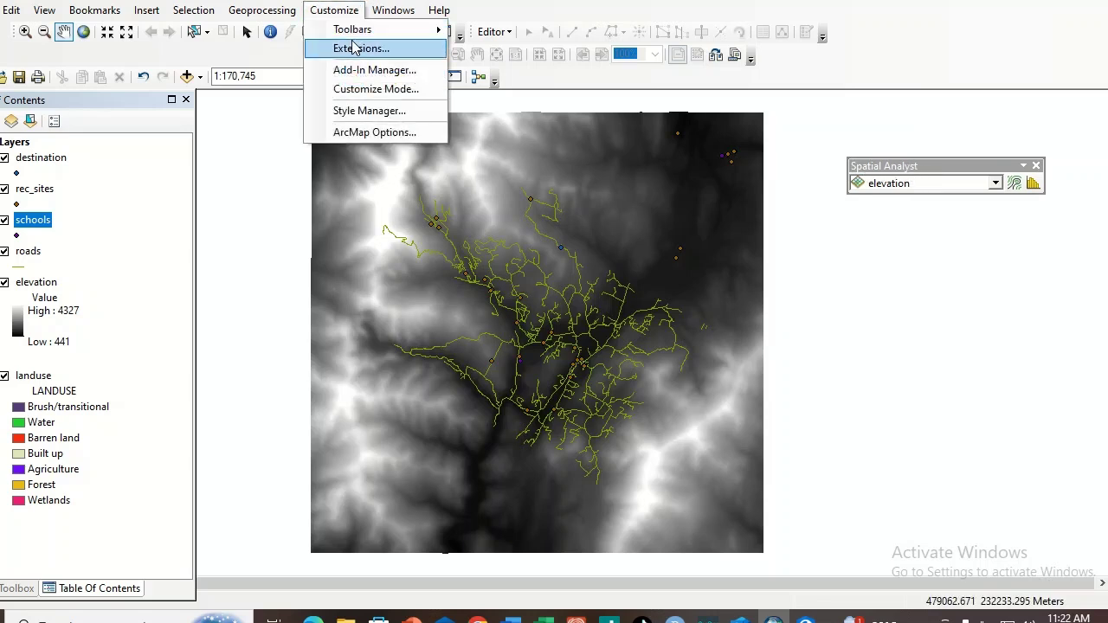
left_click(353, 48)
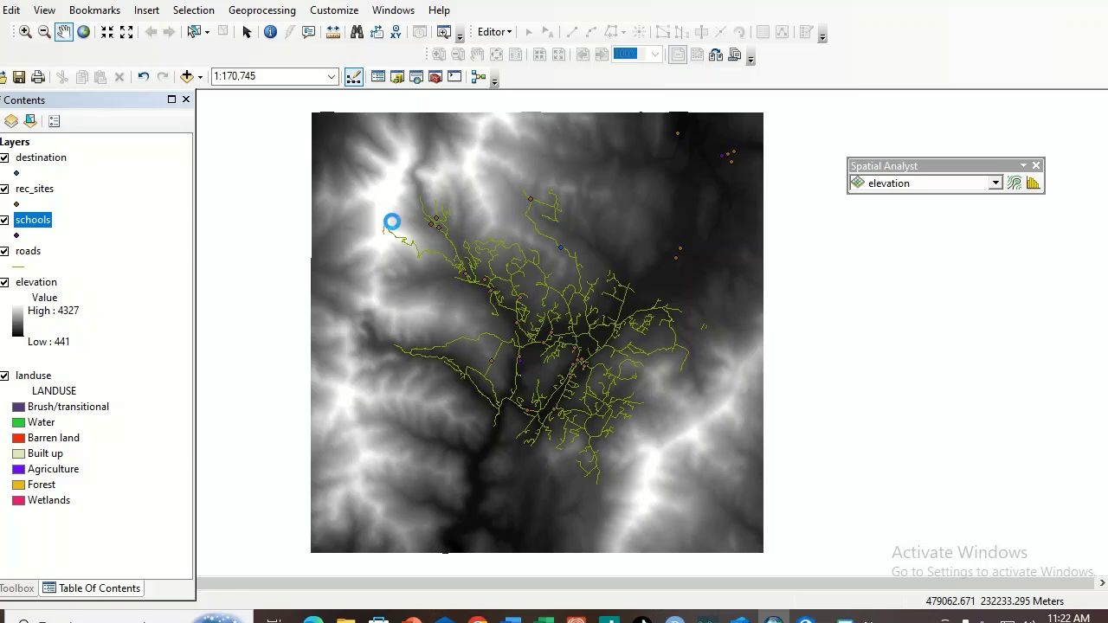
key("alt+Tab")
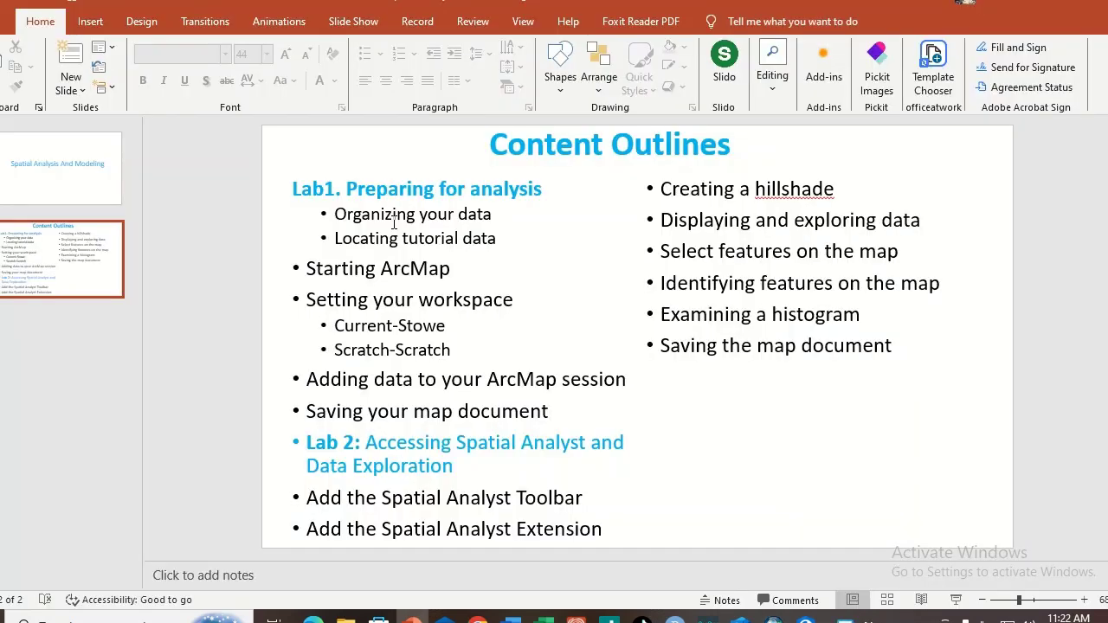
key("alt+Tab")
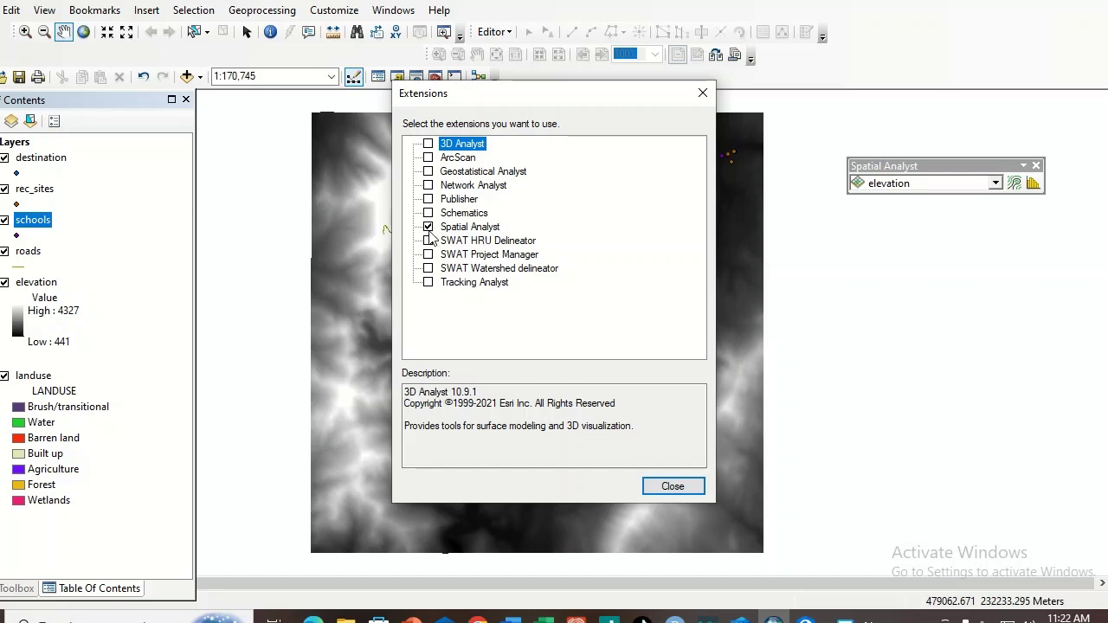
left_click(672, 486)
left_click_drag(953, 167, 856, 64)
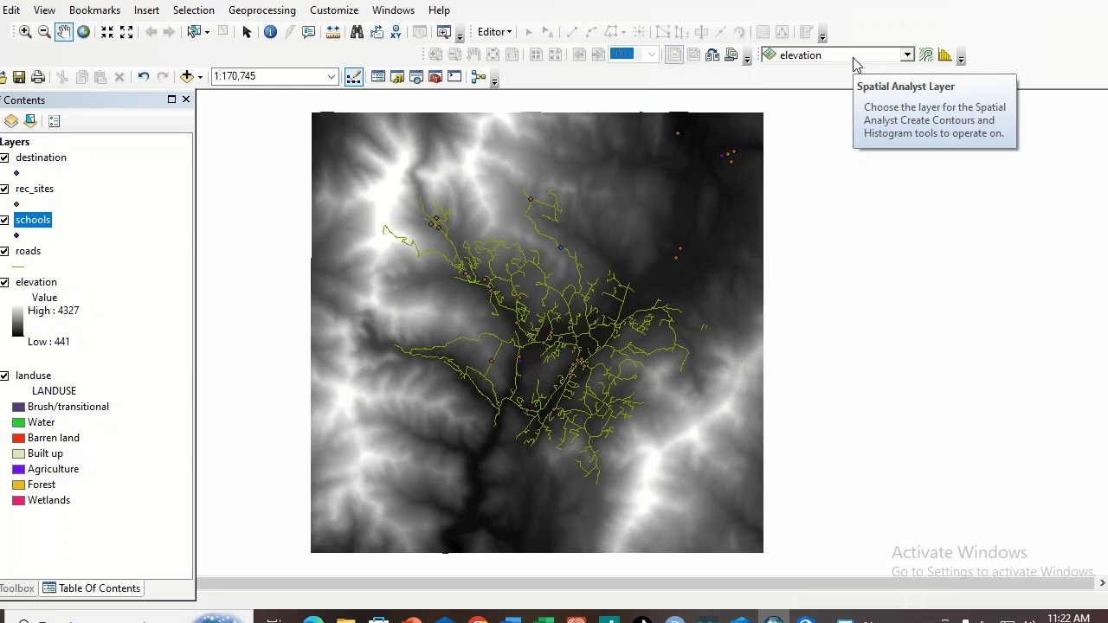
Examine the elevation layer's source properties, including its raster information and spatial reference.
left_click_drag(470, 278, 458, 271)
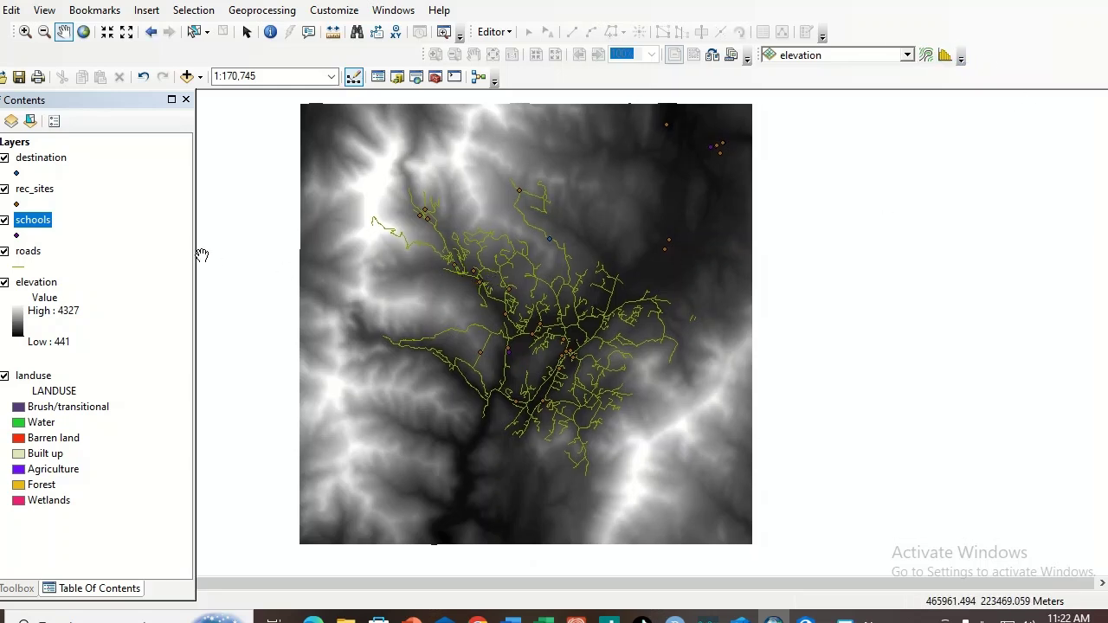
left_click(38, 283)
right_click(37, 279)
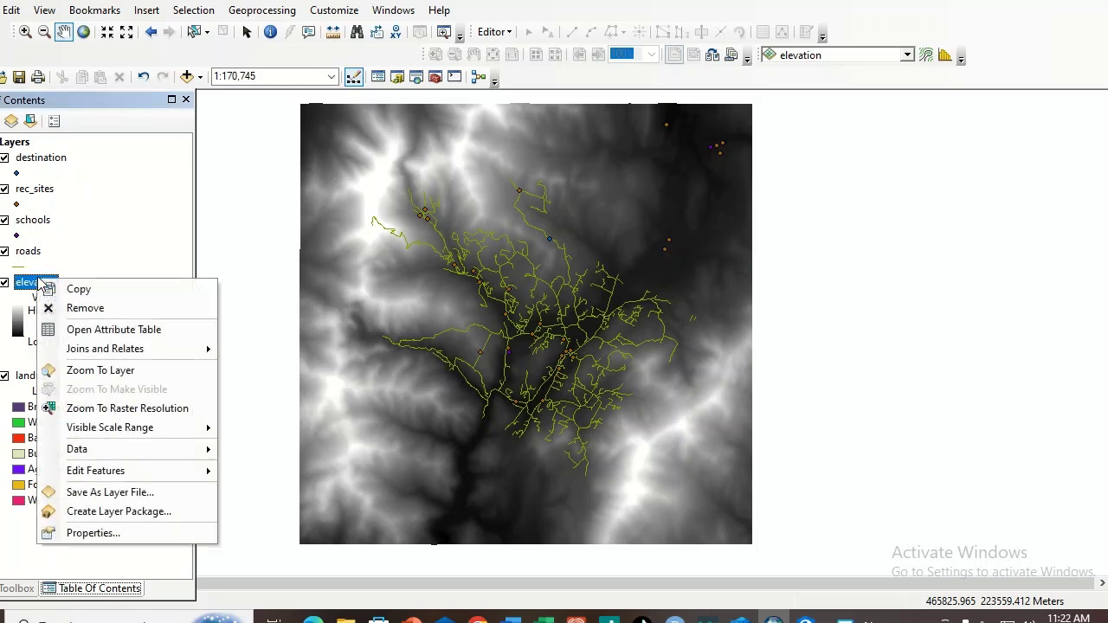
left_click(109, 532)
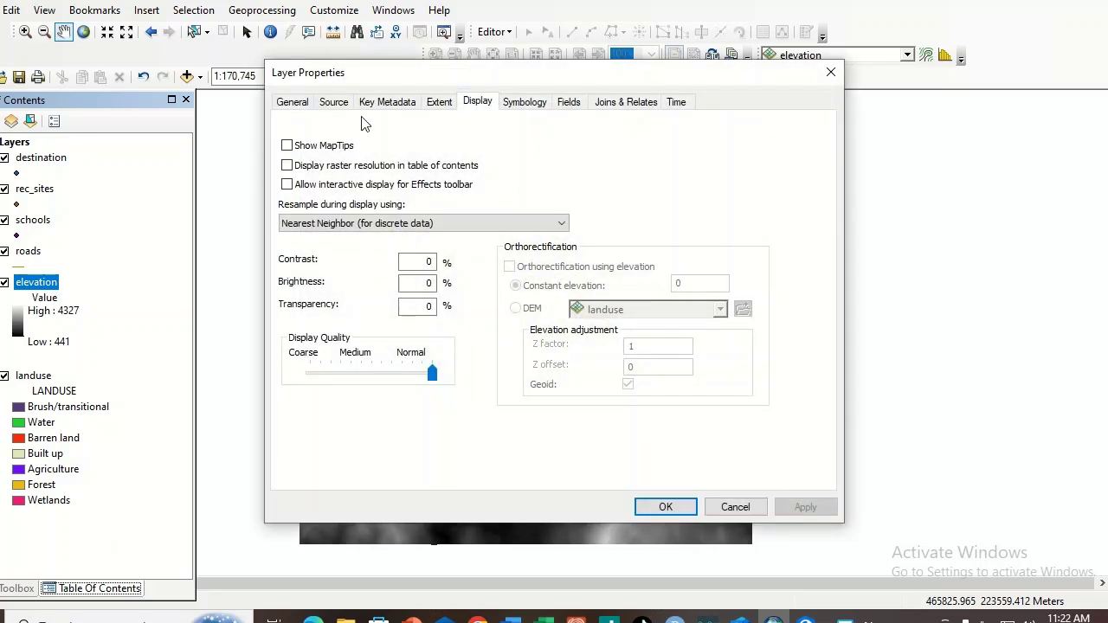
left_click(336, 102)
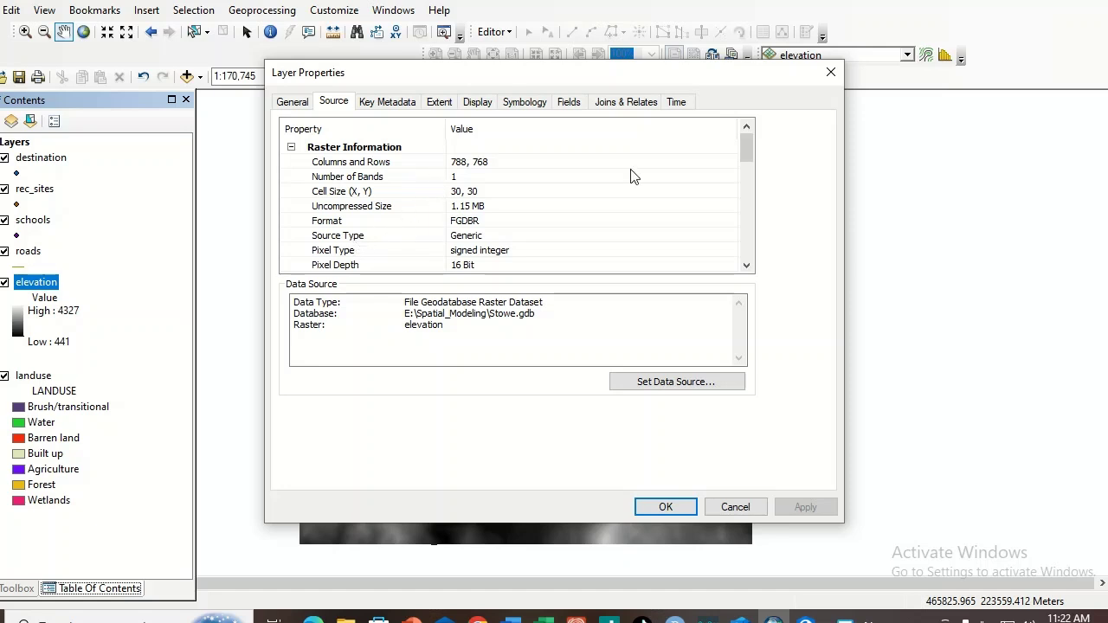
left_click_drag(744, 144, 739, 201)
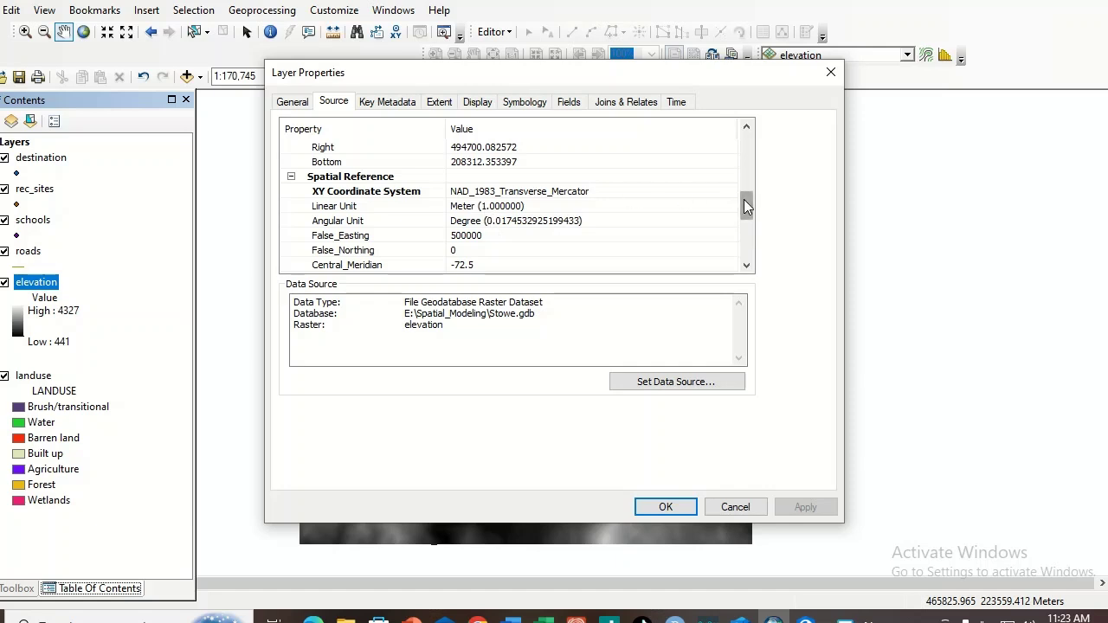
left_click_drag(744, 199, 744, 221)
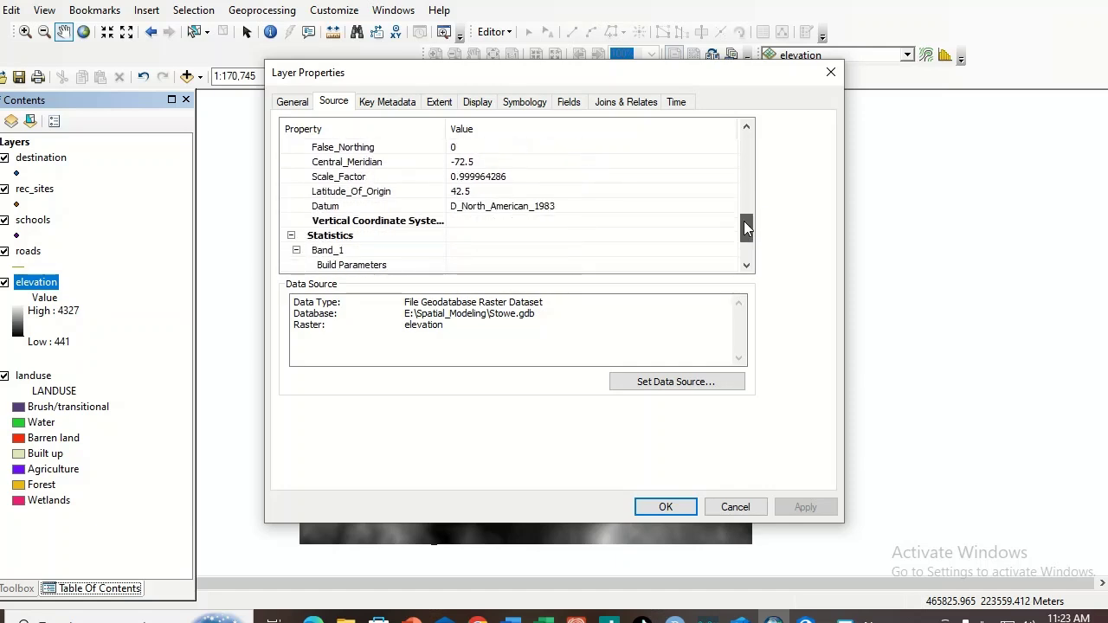
left_click(665, 508)
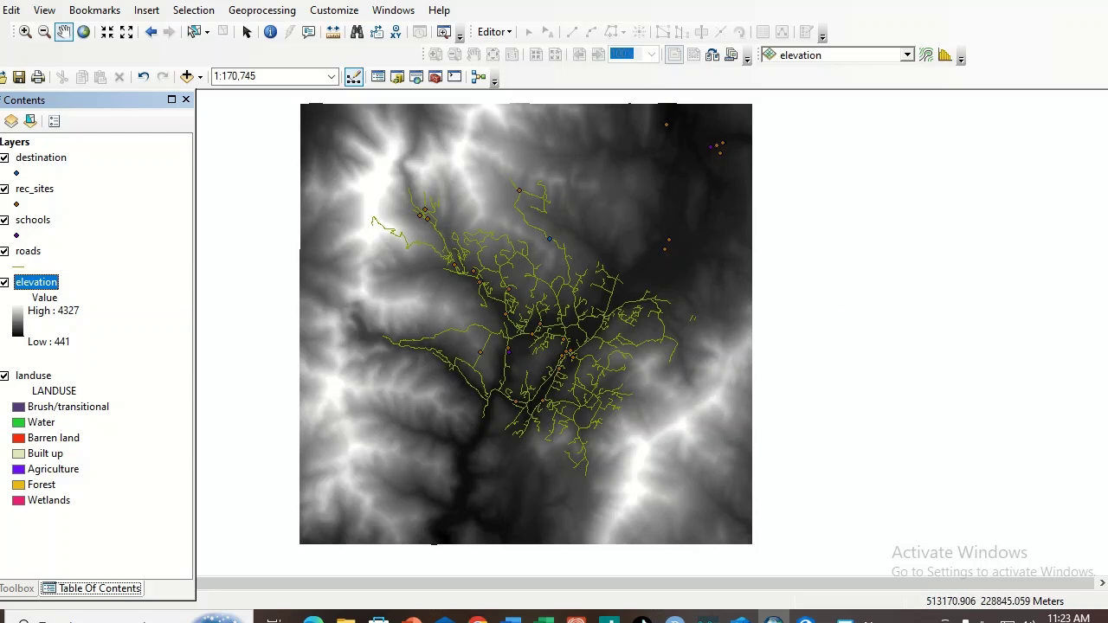
Search for hillshade and open the Spatial Analyst version of the Hillshade tool.
key("ctrl+f")
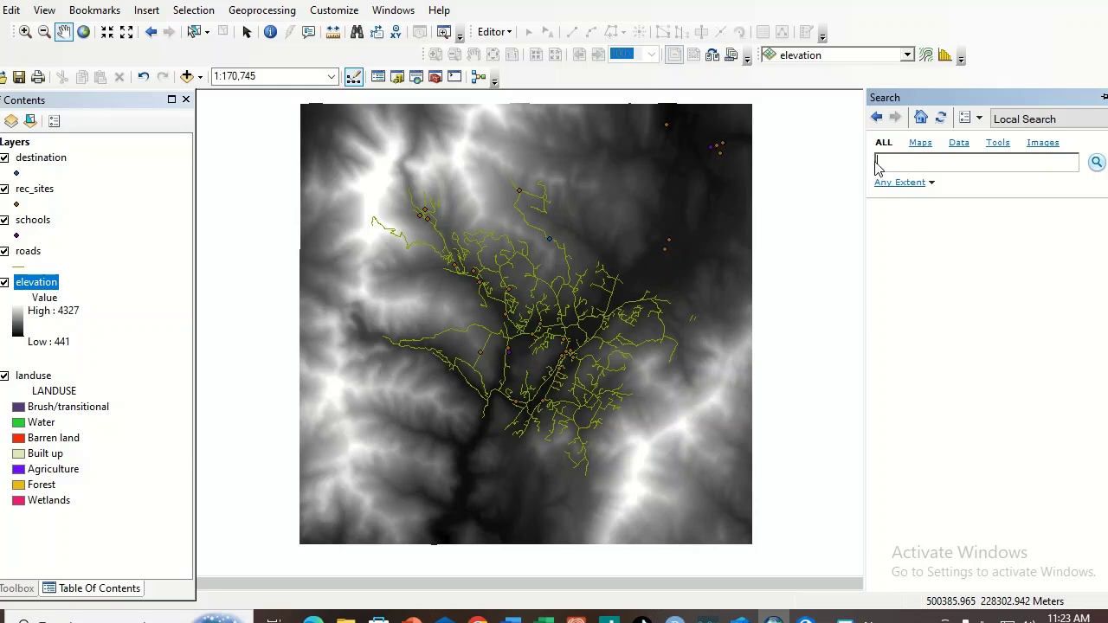
left_click(883, 163)
type("R")
key("Return")
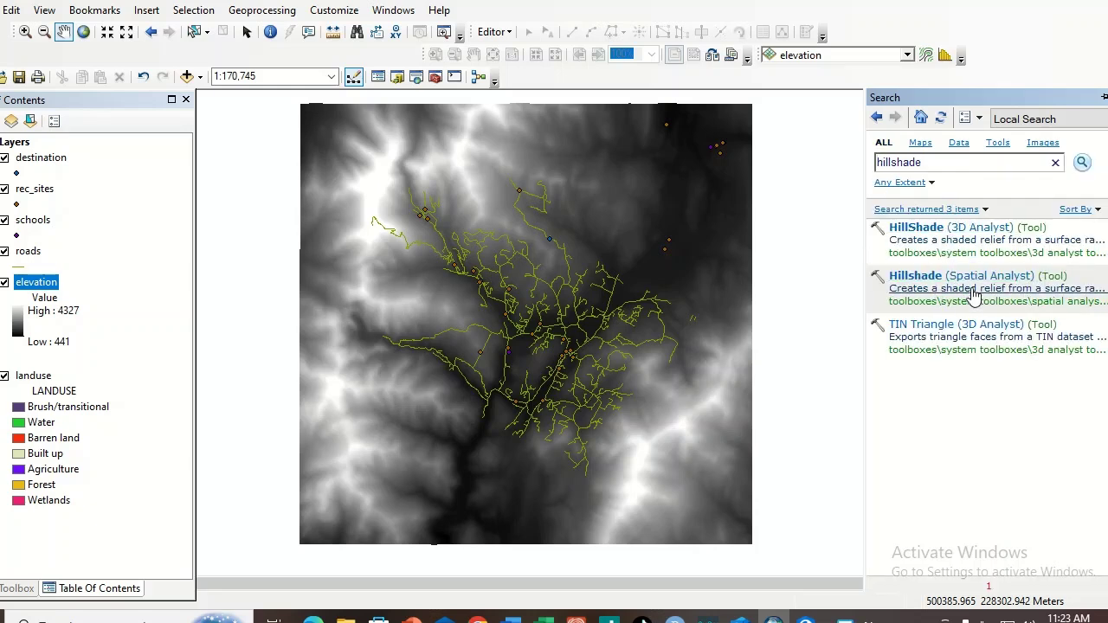
left_click(927, 275)
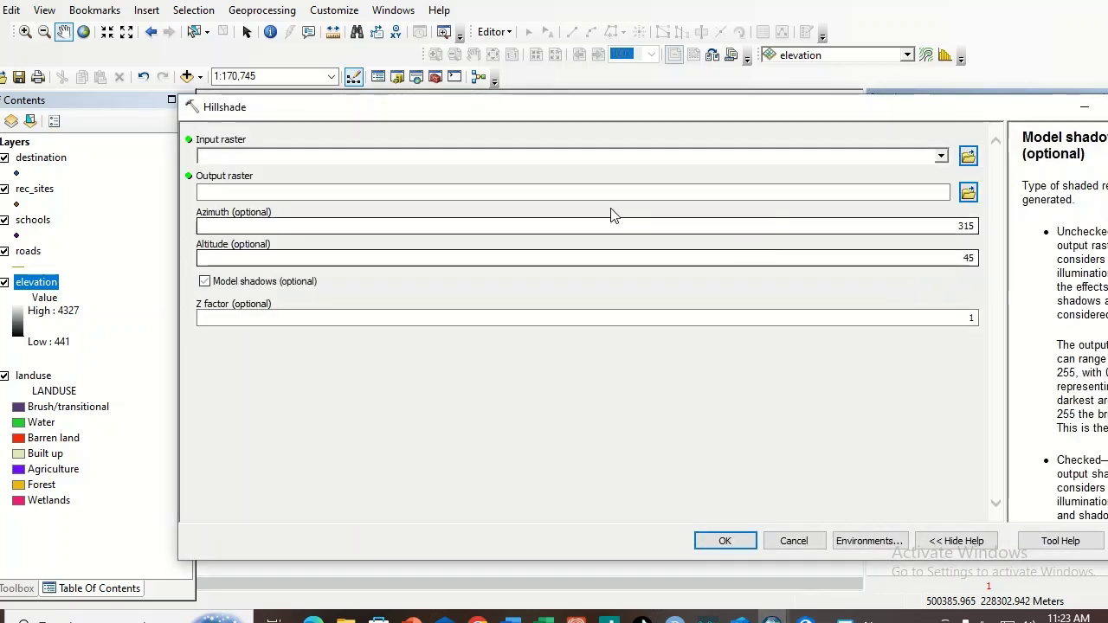
Create a hillshade from the elevation raster with a Z factor of 0.3048.
left_click(941, 157)
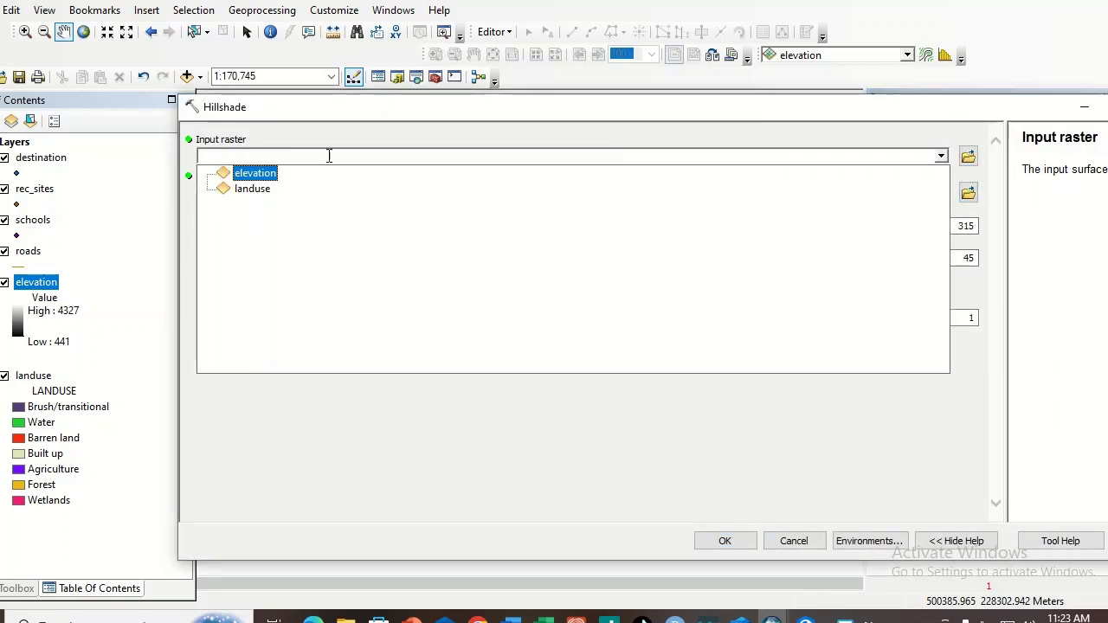
left_click(255, 173)
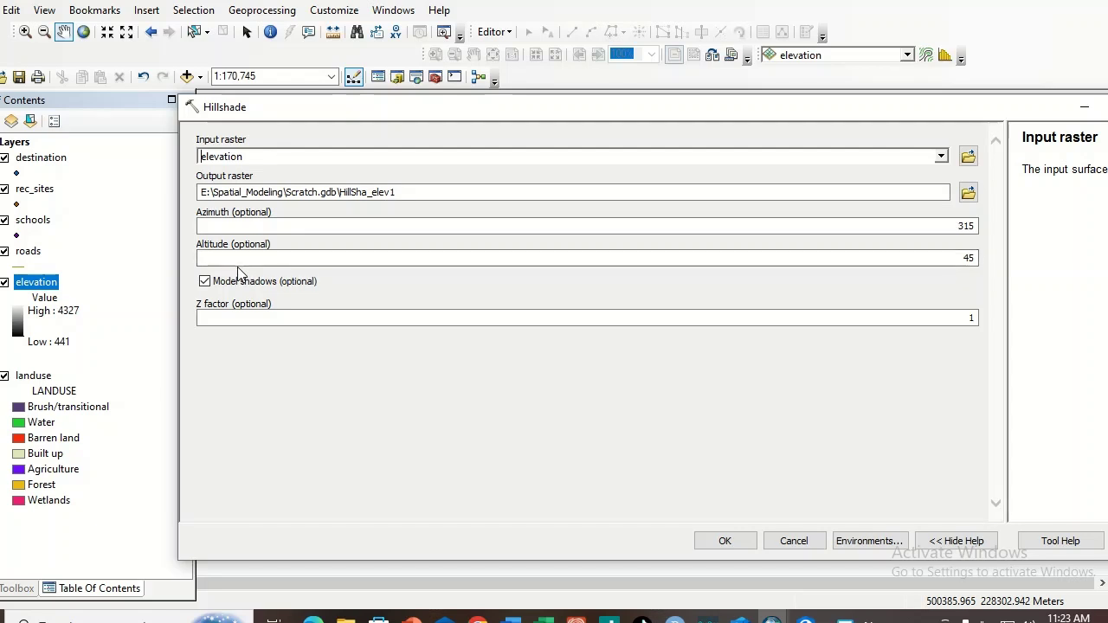
double_click(972, 318)
type("0")
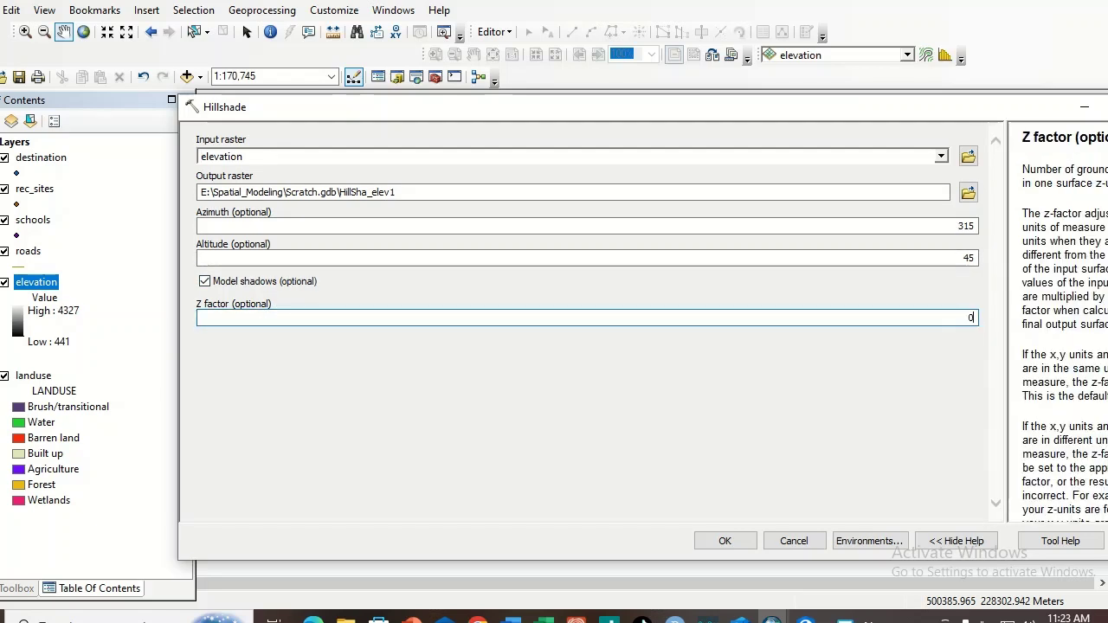
type(".3048")
left_click(727, 541)
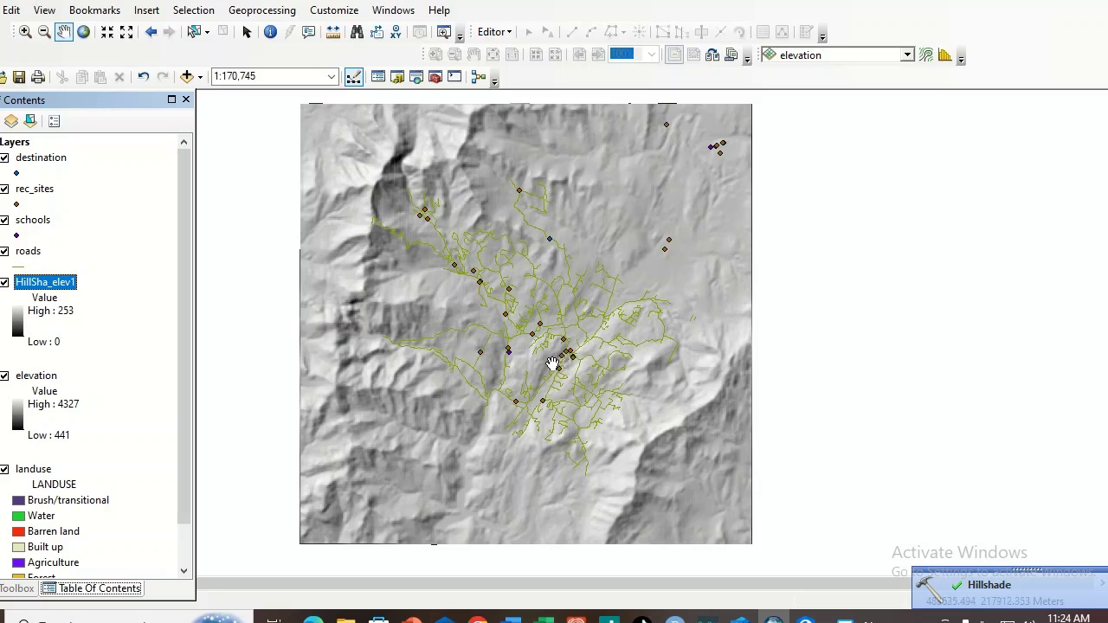
Move the landuse layer directly above the hillshade layer in the drawing order.
left_click_drag(488, 331, 490, 326)
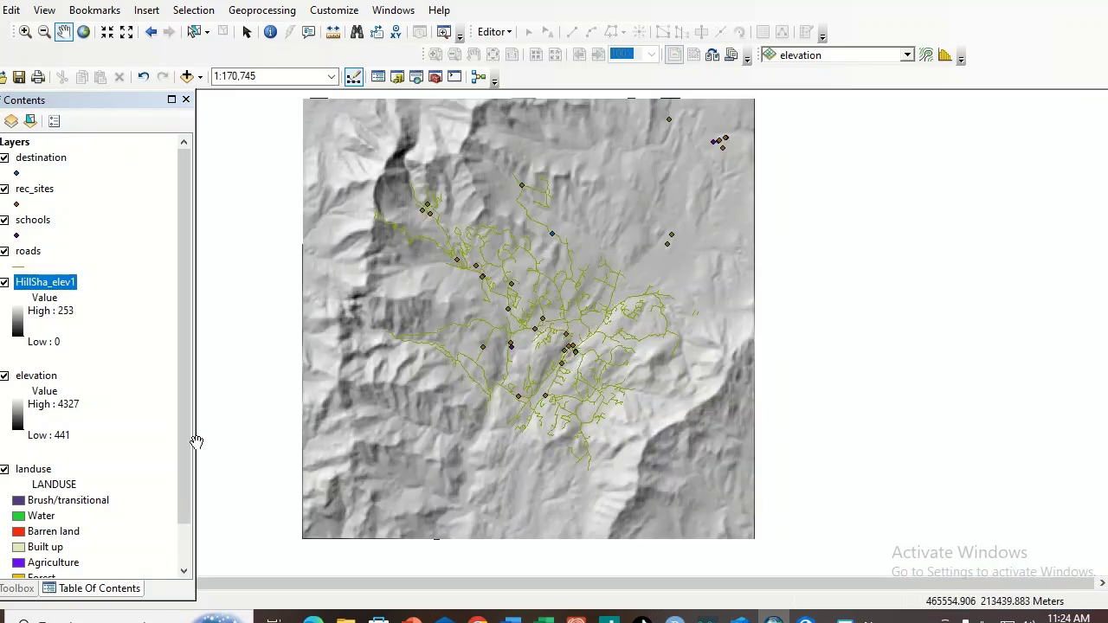
left_click(34, 470, "ctrl")
left_click_drag(38, 478, 68, 282)
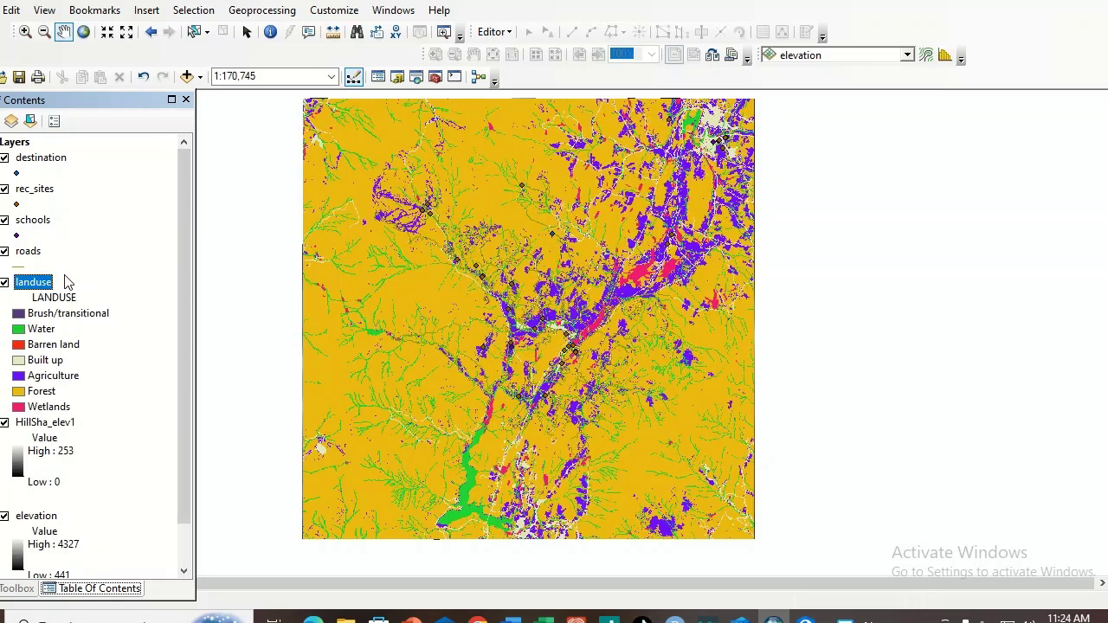
In the landuse layer's symbology, set the Agriculture class colour to yellow.
right_click(42, 283)
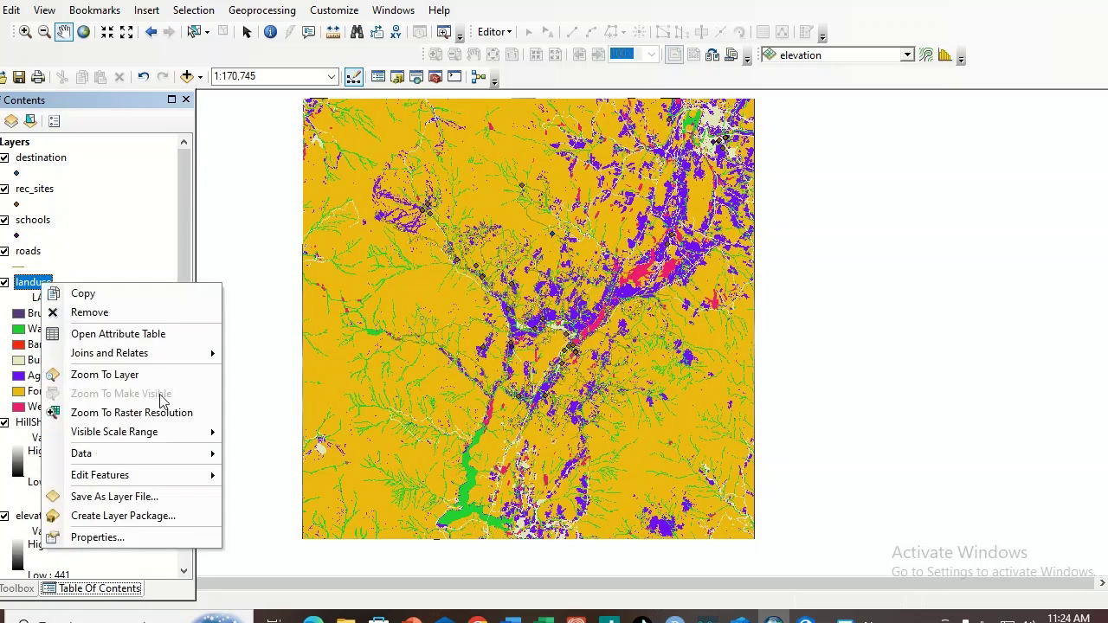
left_click(111, 537)
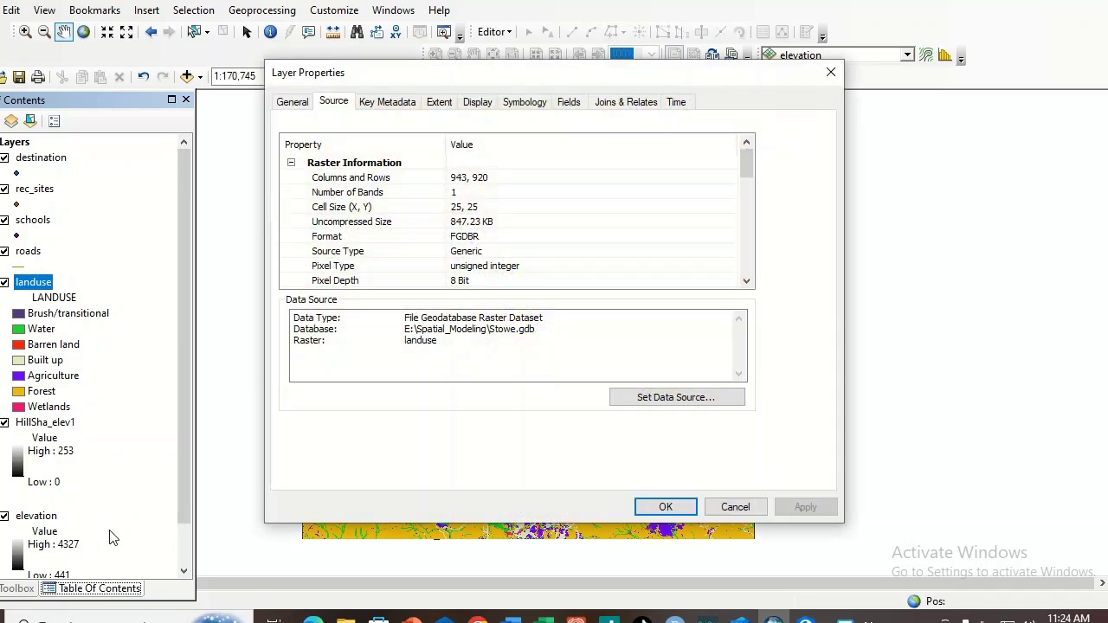
left_click(521, 104)
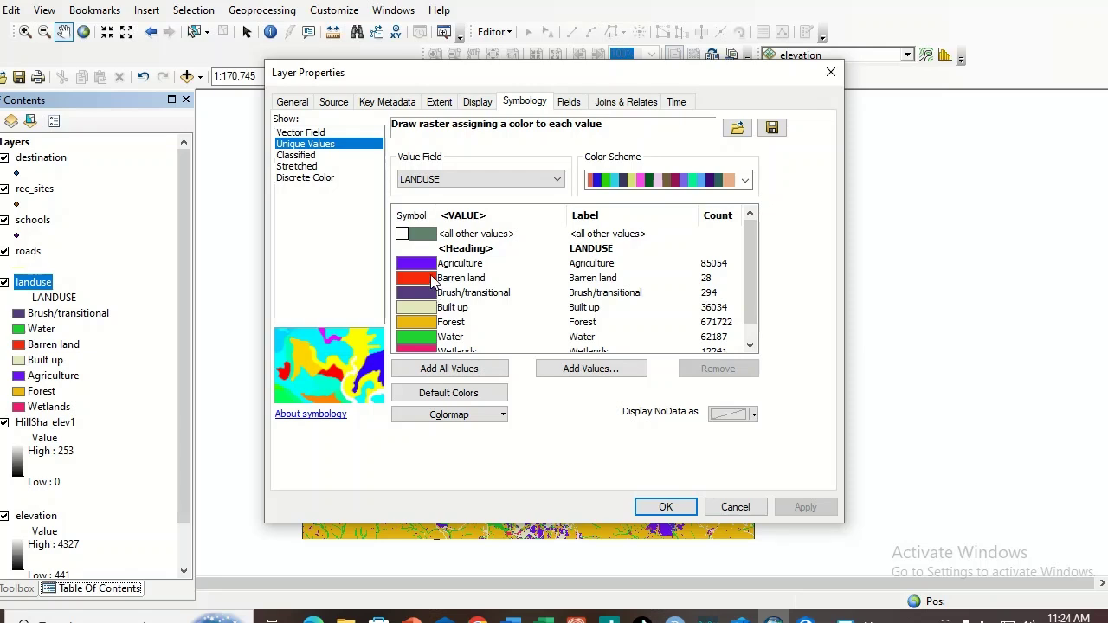
left_click(424, 270)
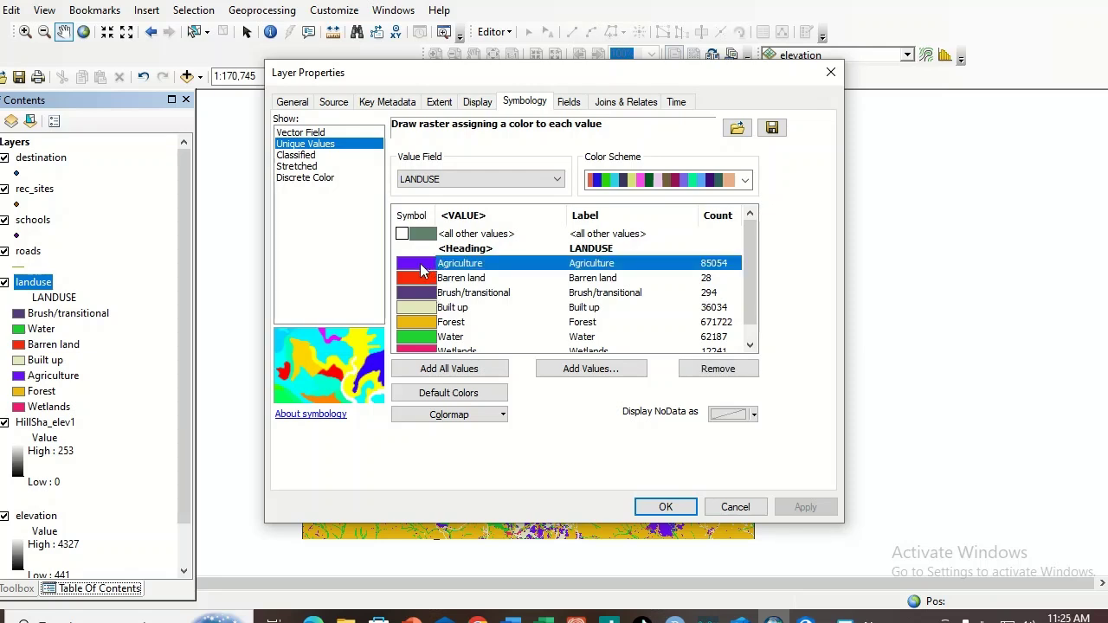
left_click(423, 271)
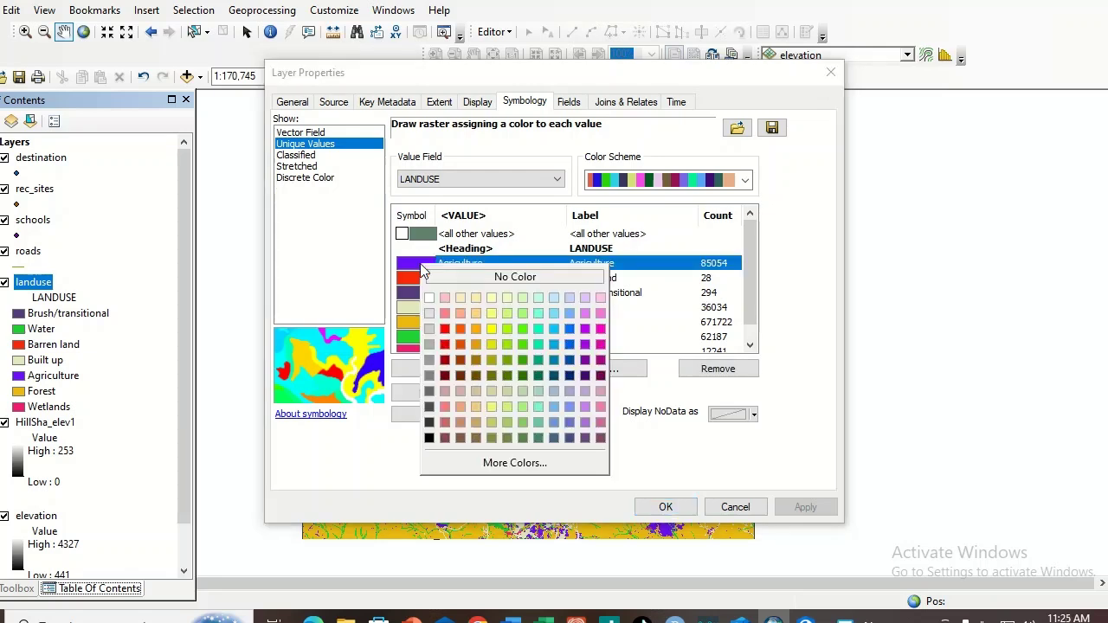
left_click(491, 329)
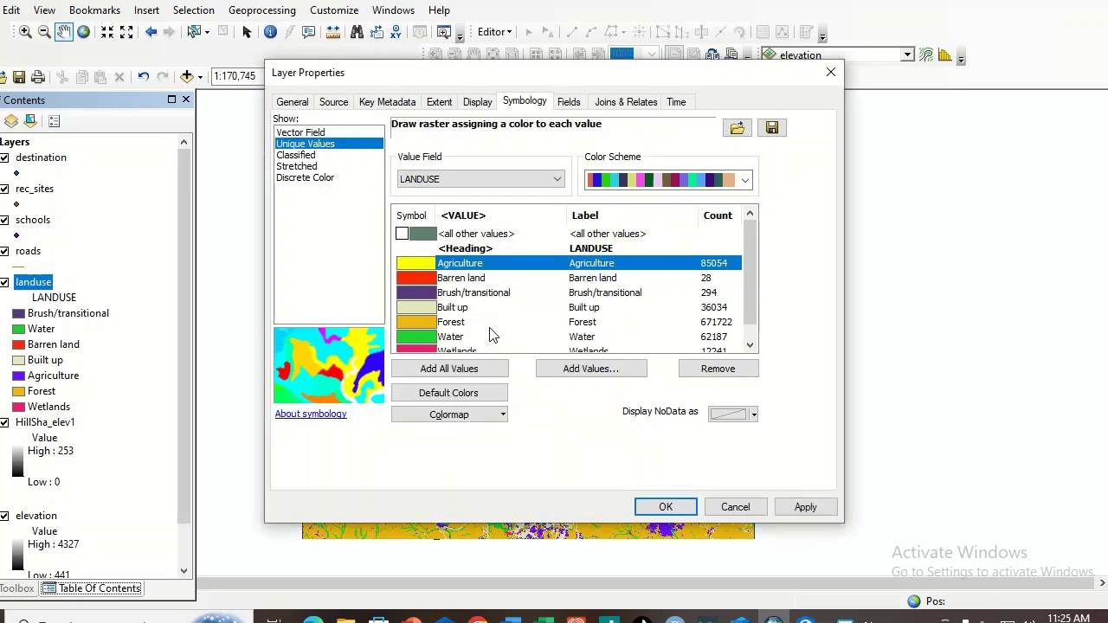
In the landuse symbology, set the Agriculture class colour to orange and the Barren land class colour to light gray.
left_click(424, 269)
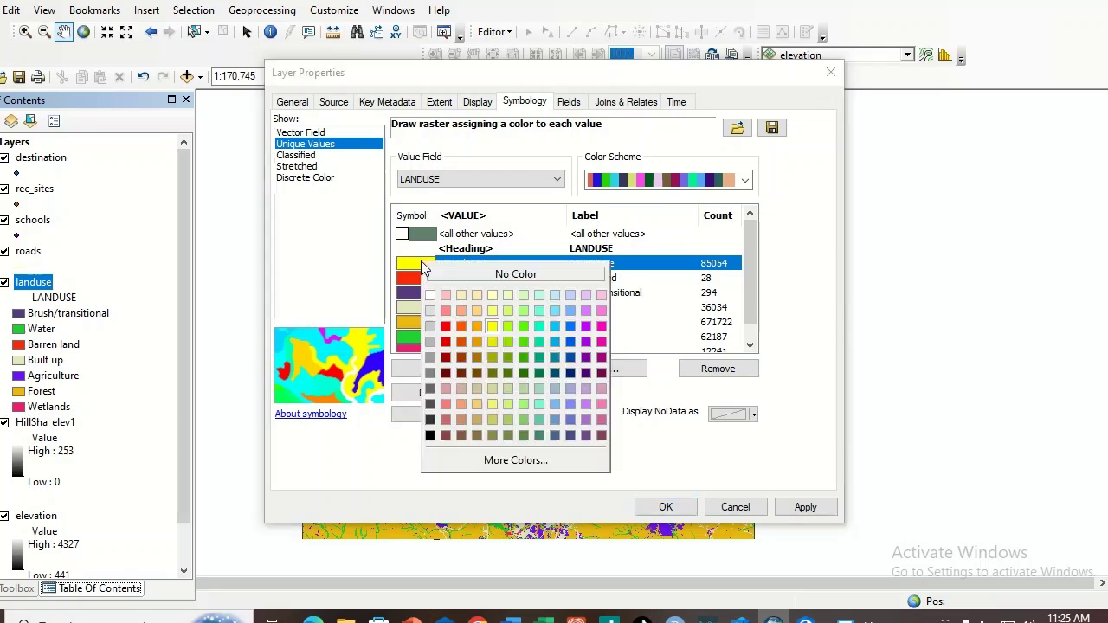
left_click(477, 326)
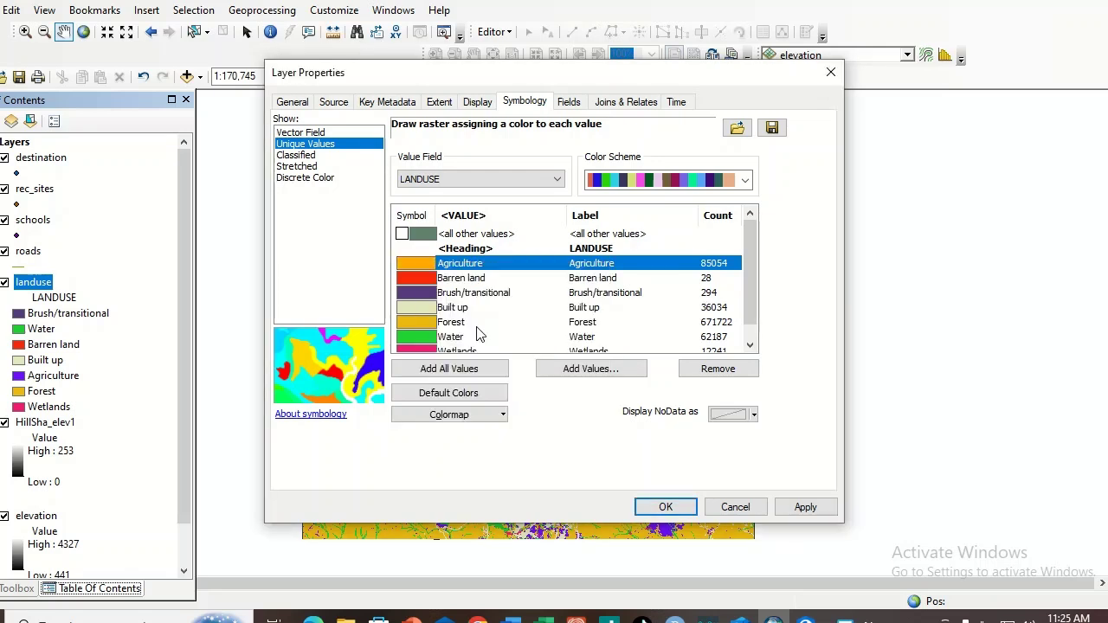
left_click(431, 283)
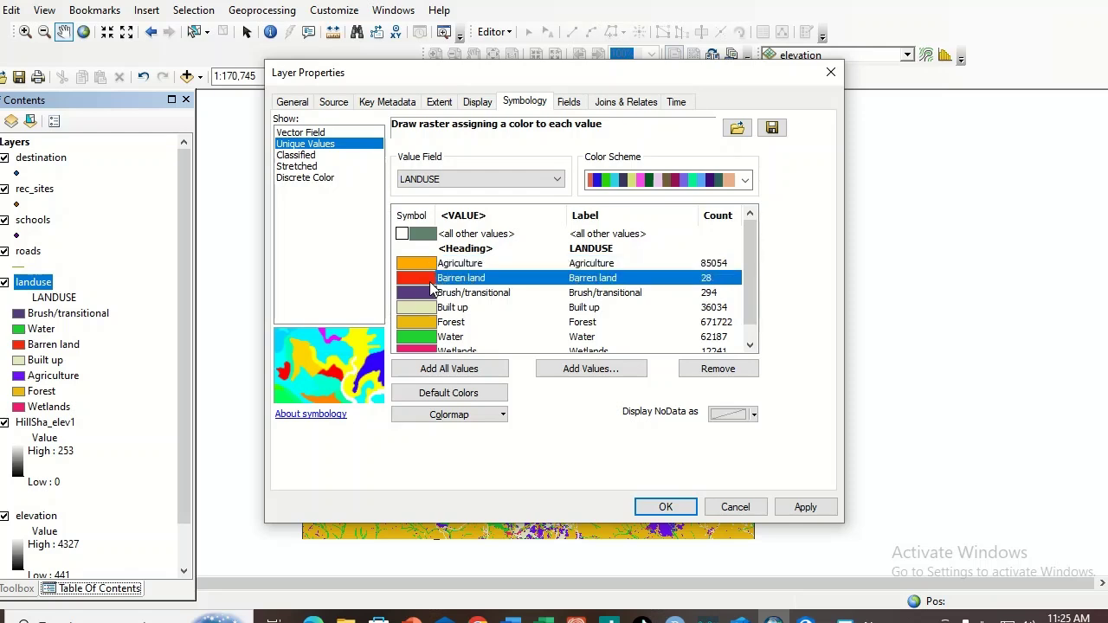
left_click(428, 287)
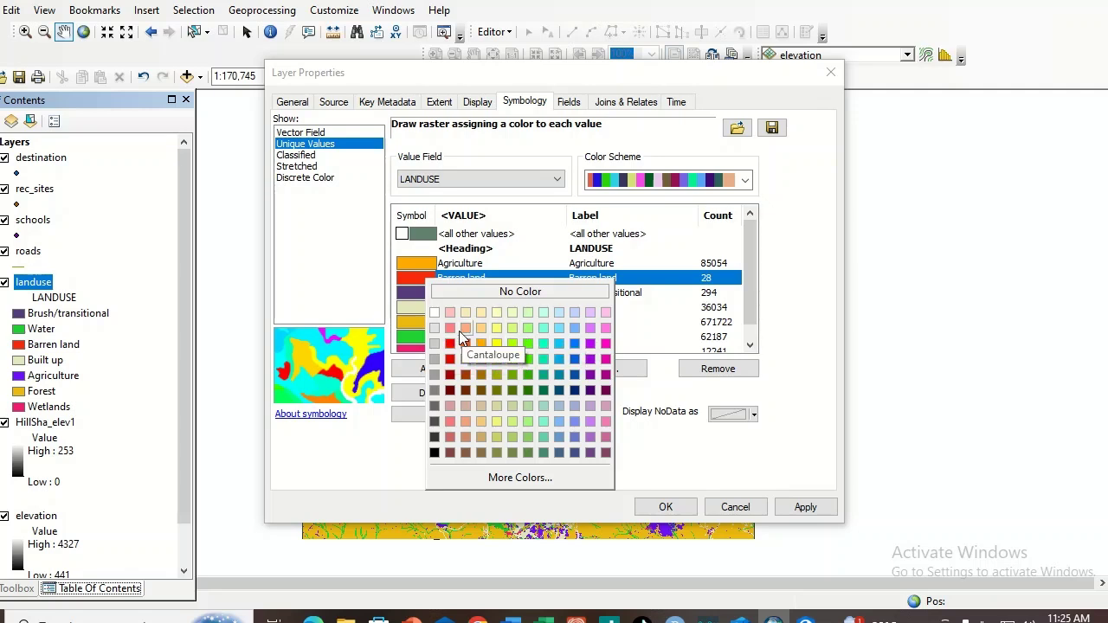
left_click(436, 342)
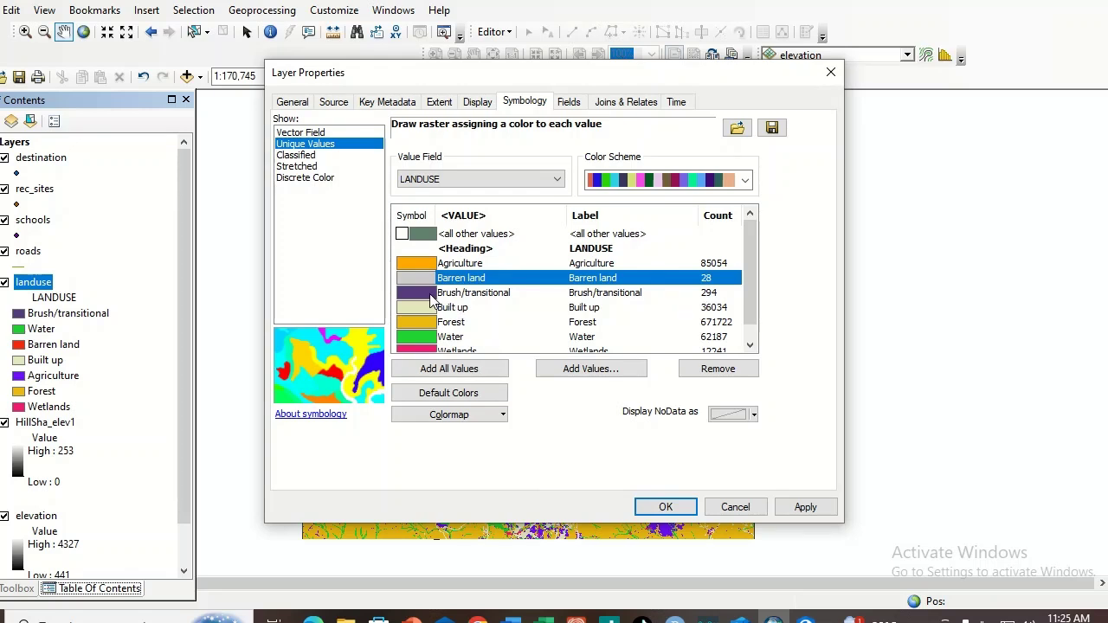
Set the Brush/transitional class colour to Light Apple green and the Built up class colour to red.
left_click(433, 299)
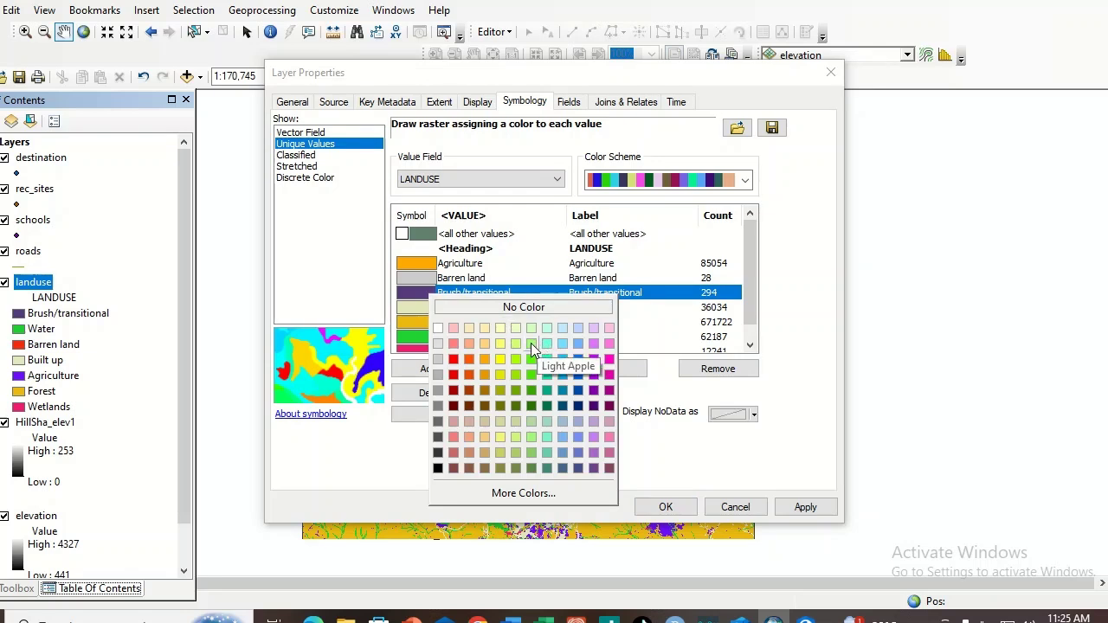
left_click(531, 343)
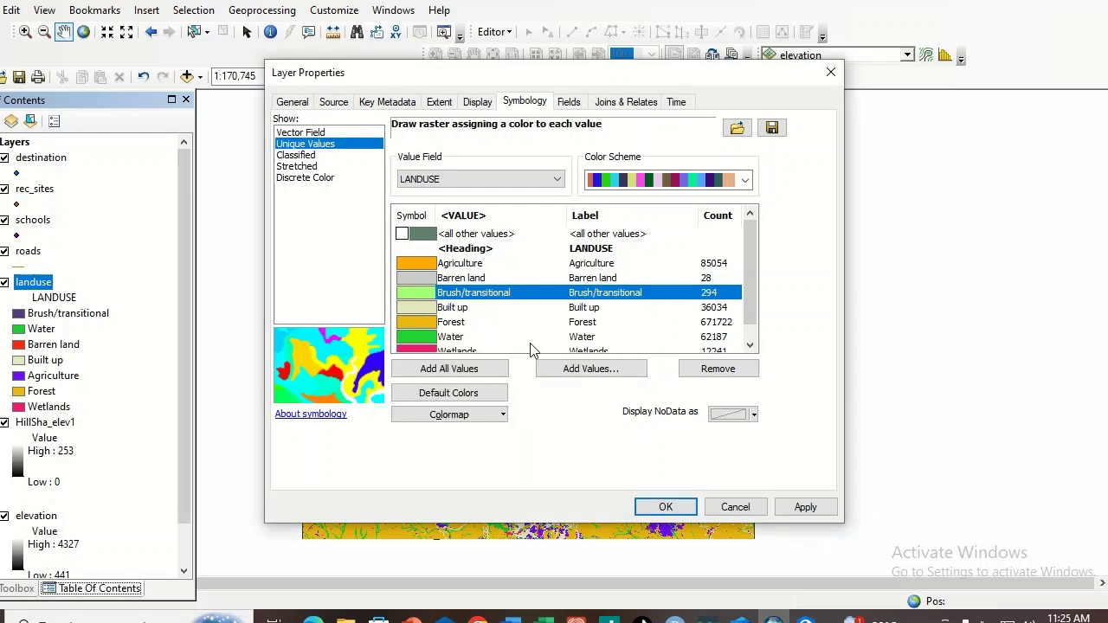
left_click(424, 309)
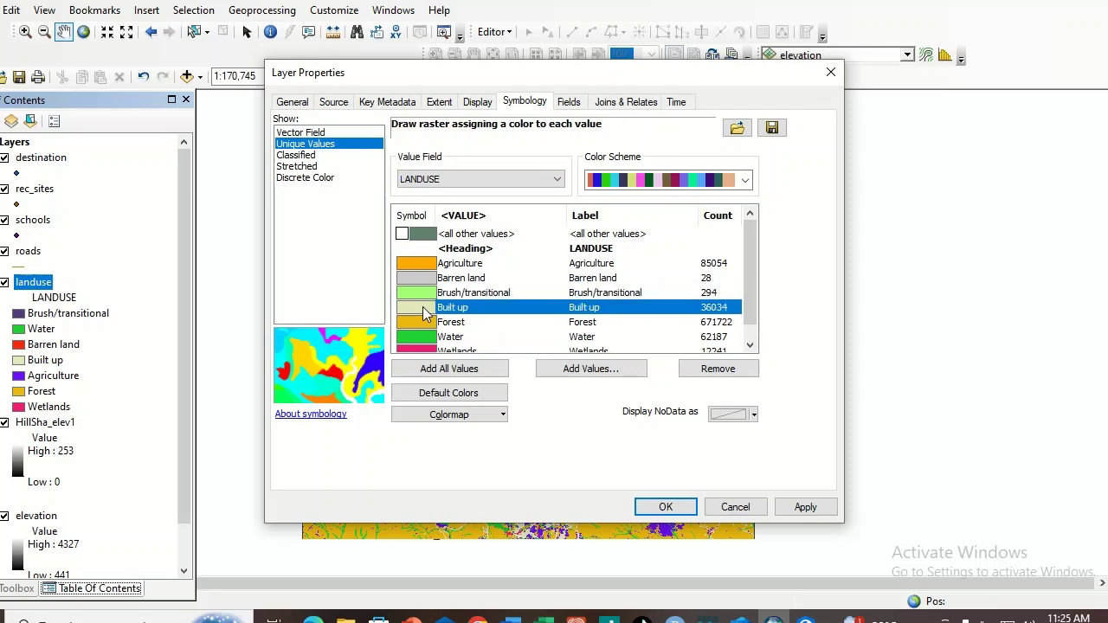
left_click(447, 372)
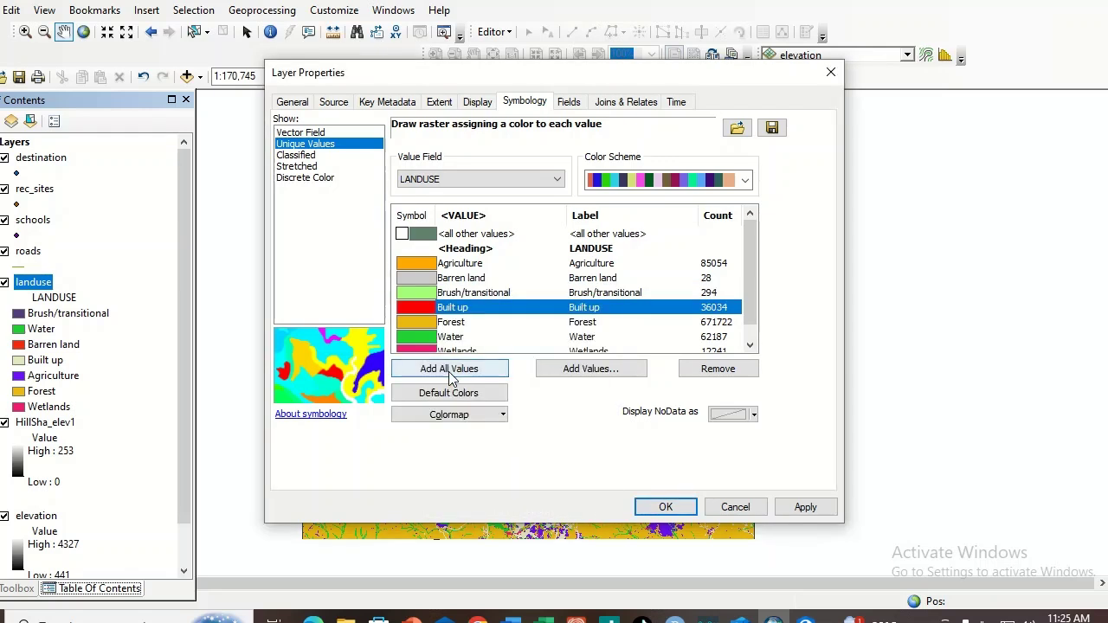
Set the Forest class colour in the landuse symbology to dark green.
left_click(422, 324)
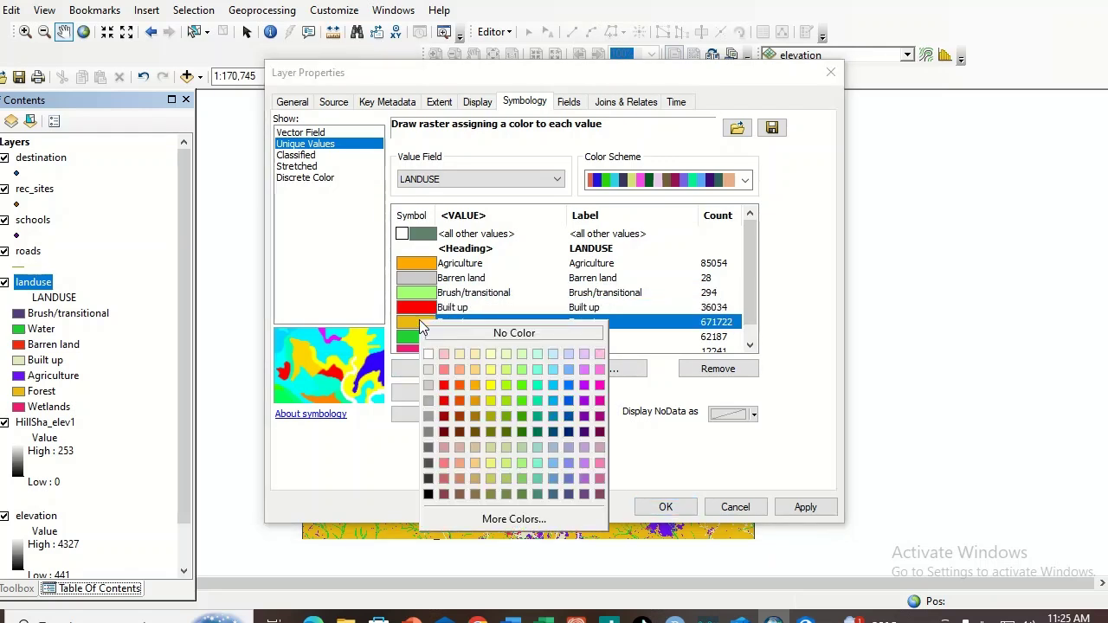
left_click(522, 400)
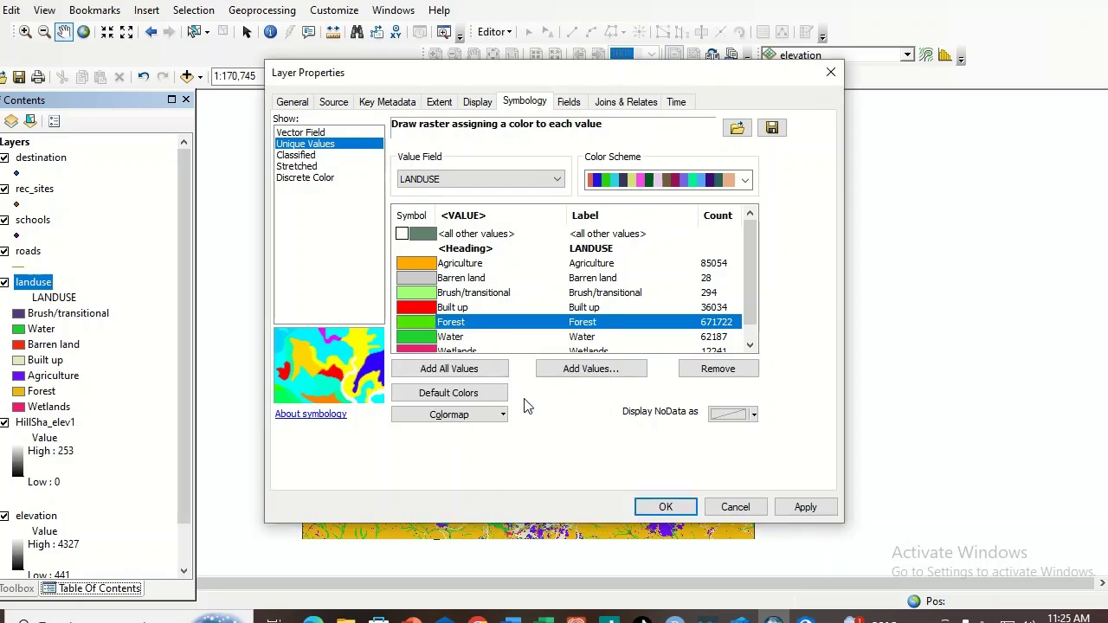
left_click(431, 323)
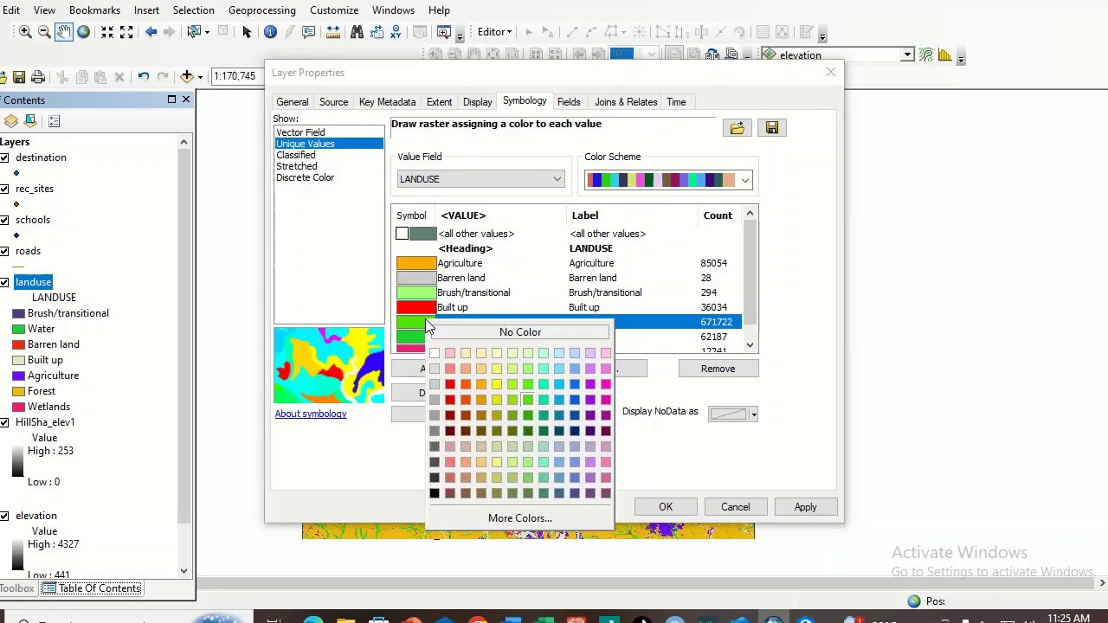
left_click(529, 414)
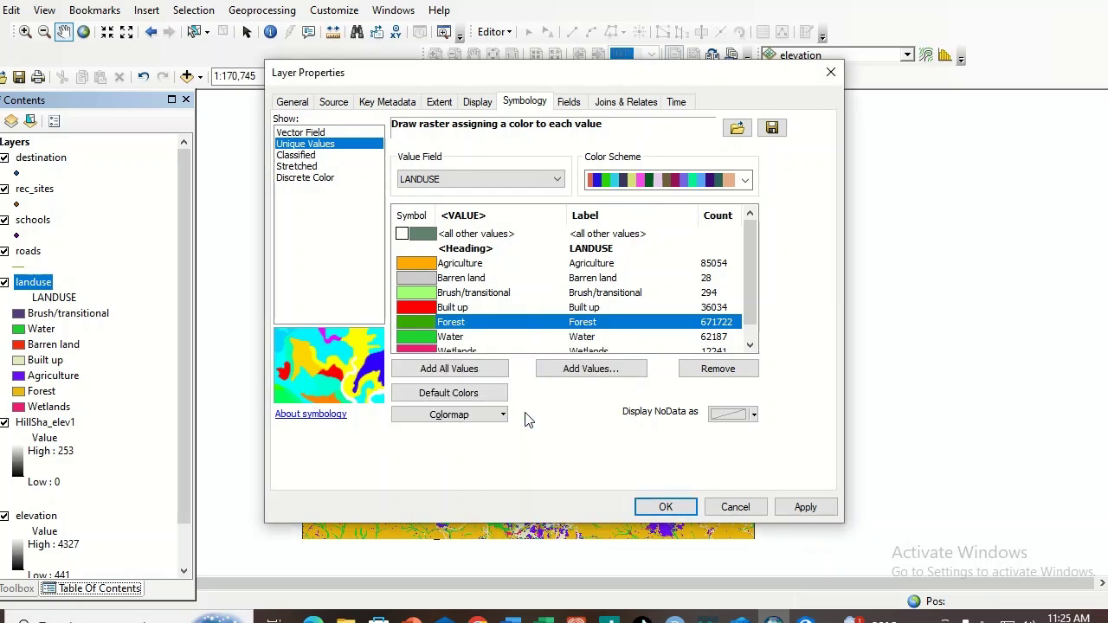
Set the Water class colour to blue and the Wetlands class colour to purple in the landuse symbology.
left_click(430, 338)
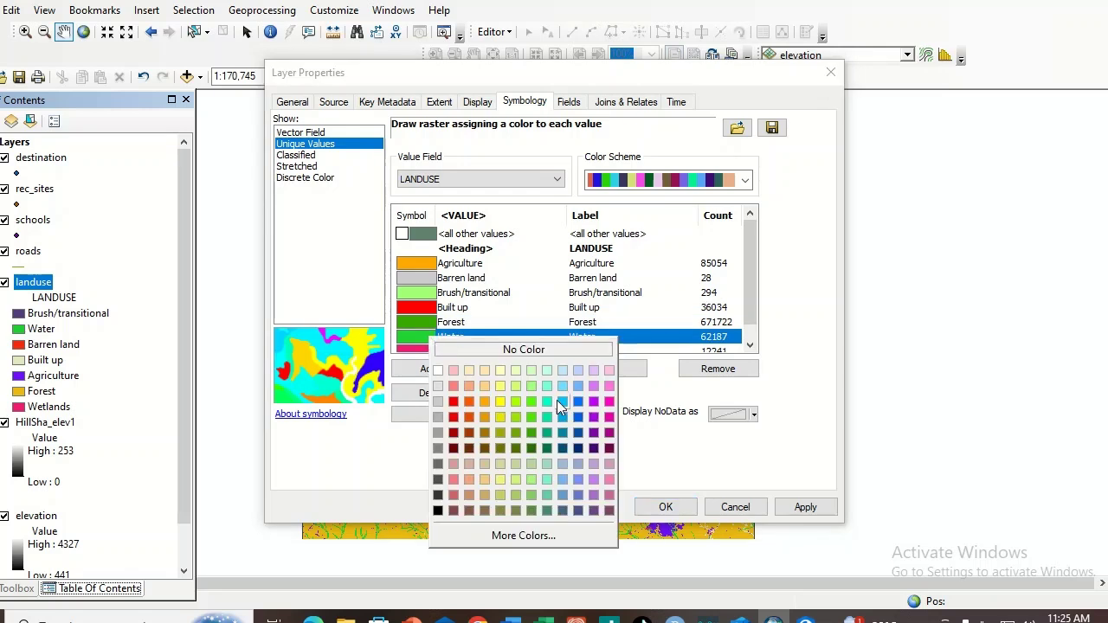
left_click(582, 424)
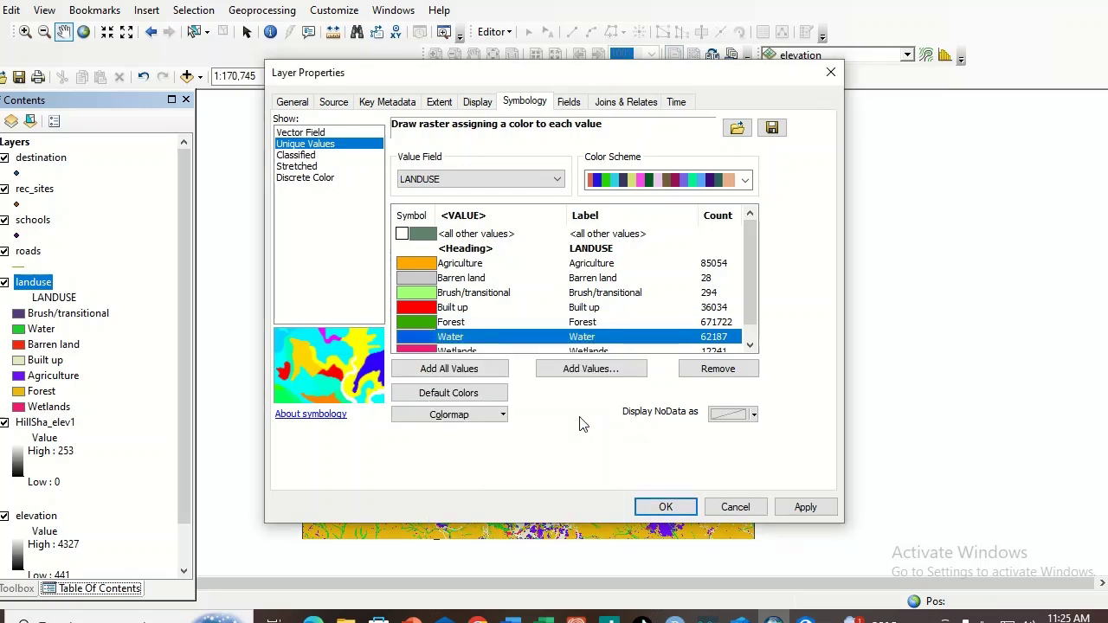
left_click(428, 351)
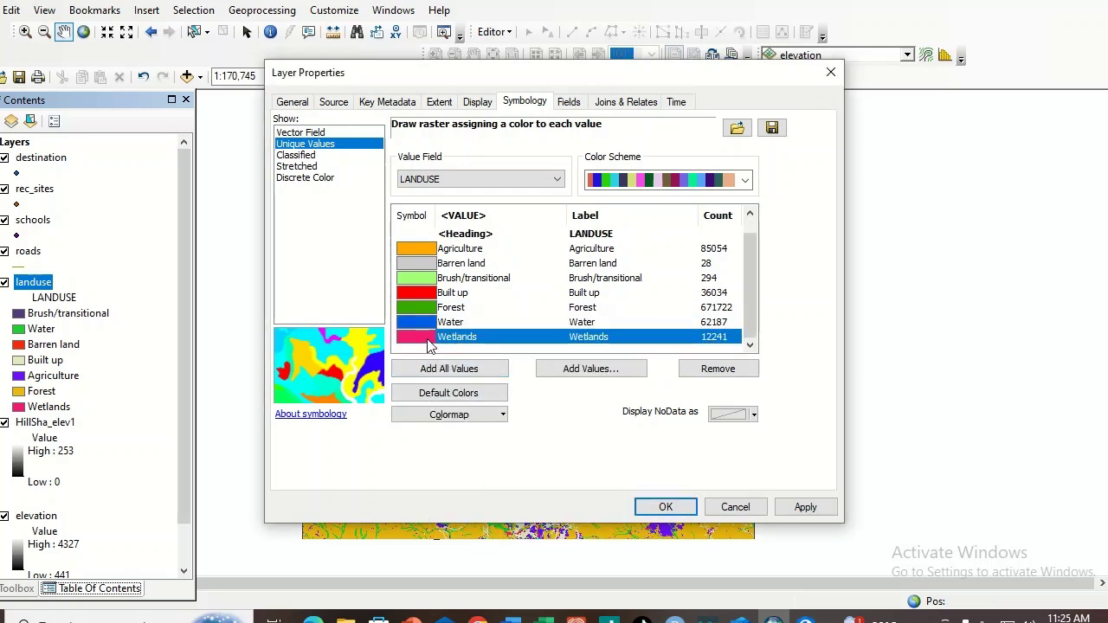
left_click(425, 340)
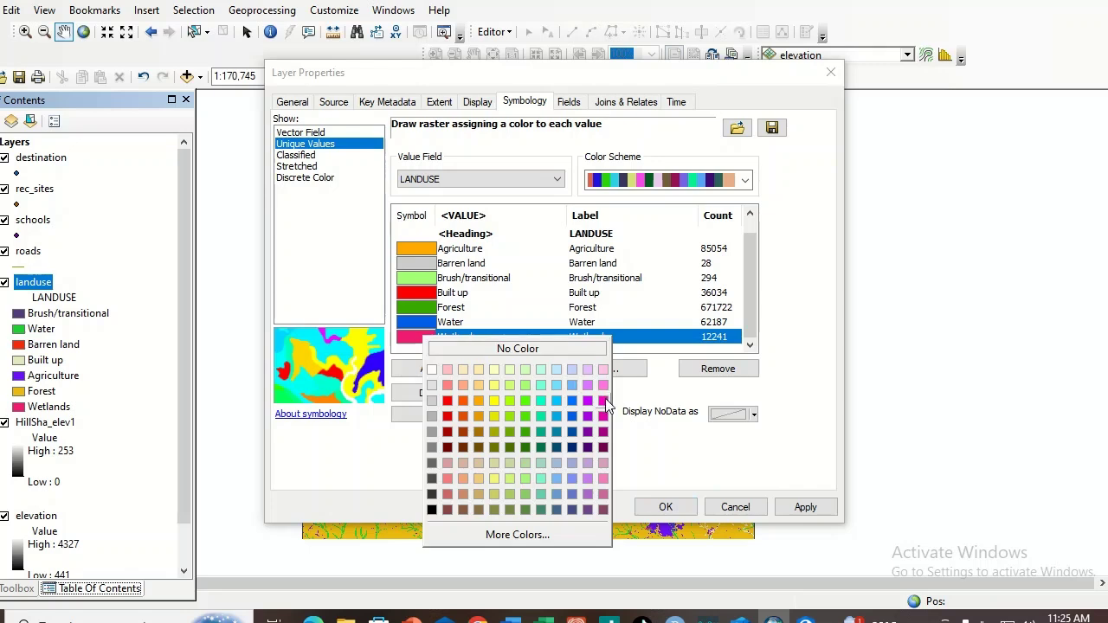
left_click(588, 417)
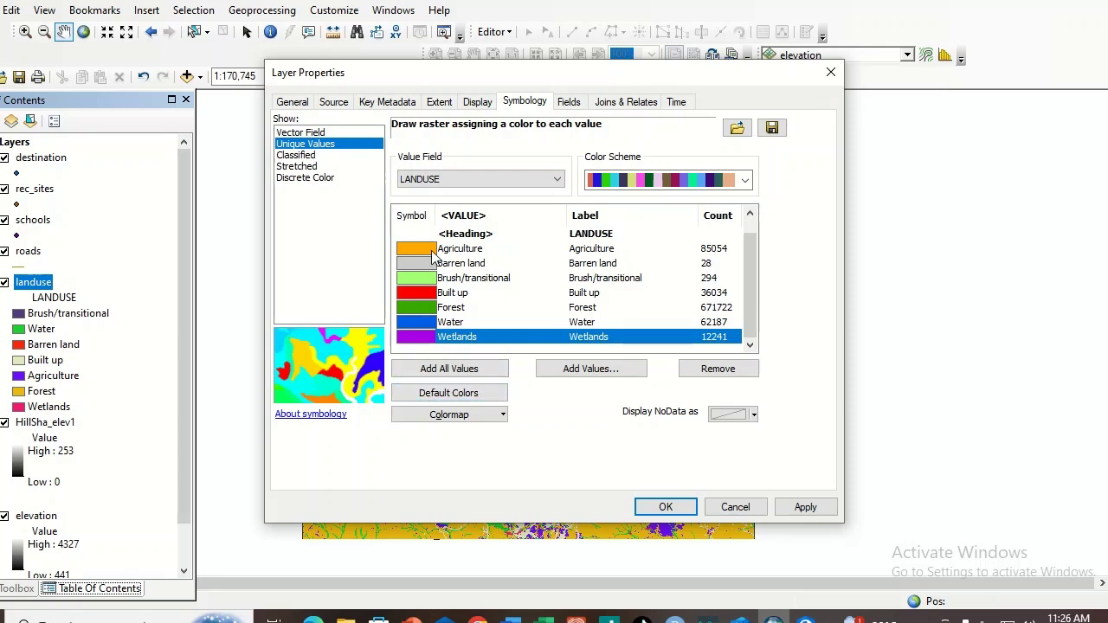
Set the landuse layer's display transparency to 30% and apply the layer properties.
left_click(475, 103)
left_click(427, 291)
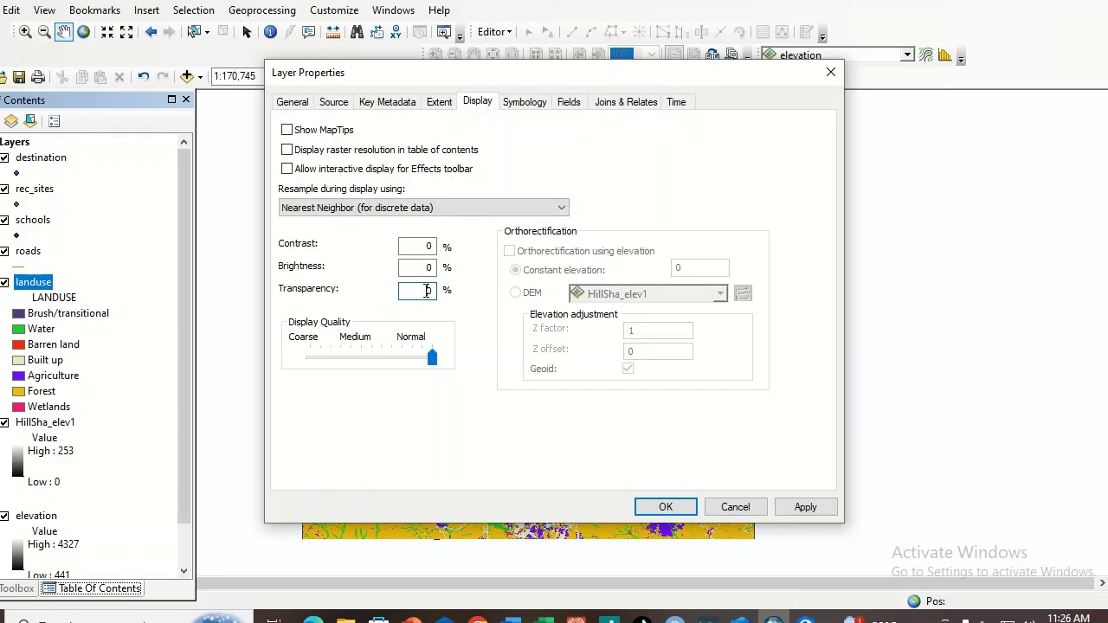
type("3")
left_click(666, 507)
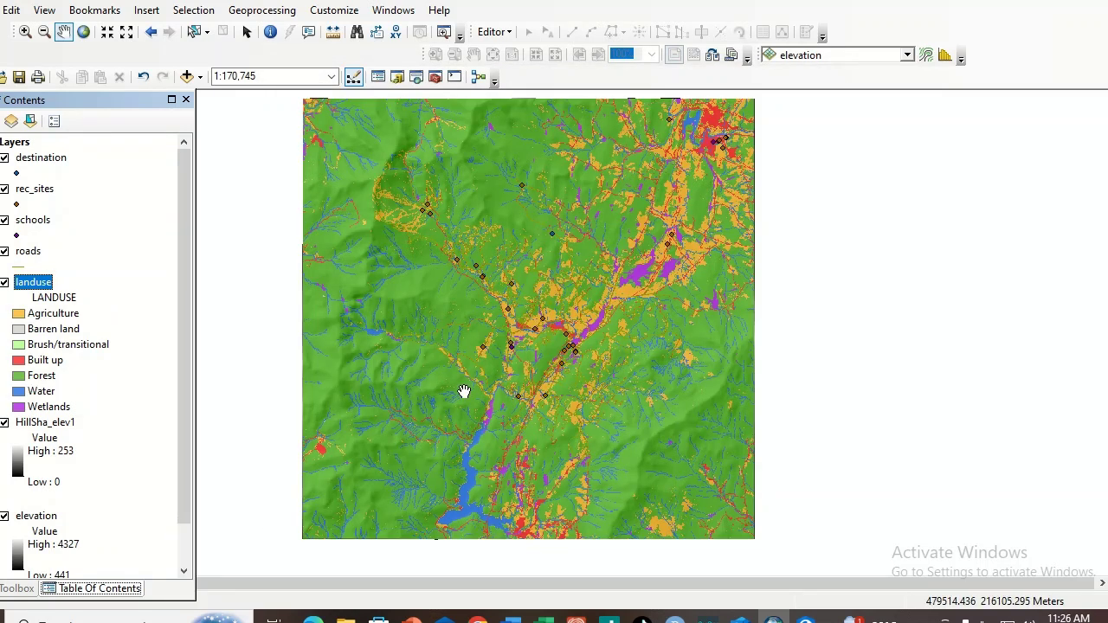
Identify a forested spot in the northern part of the map and set Identify to query all layers.
left_click_drag(458, 371, 467, 354)
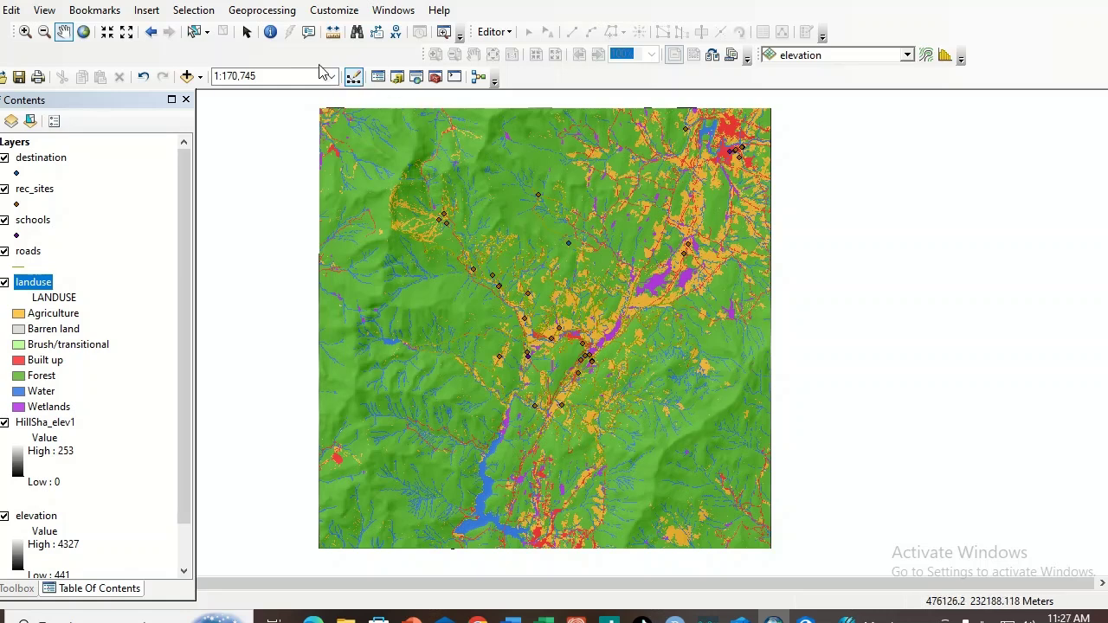
left_click(272, 33)
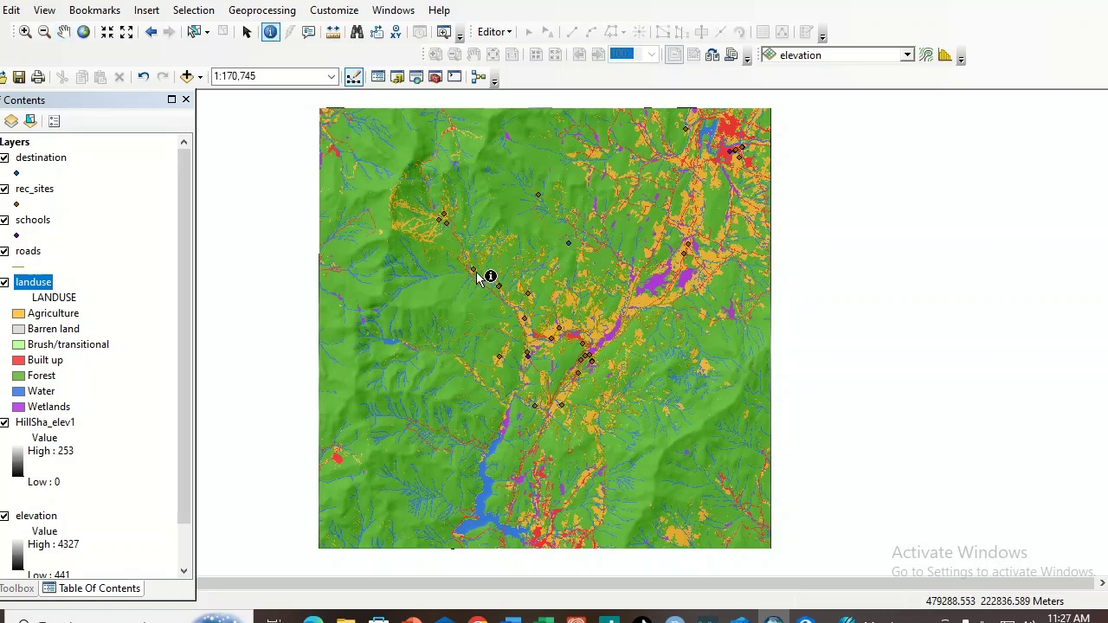
left_click(471, 207)
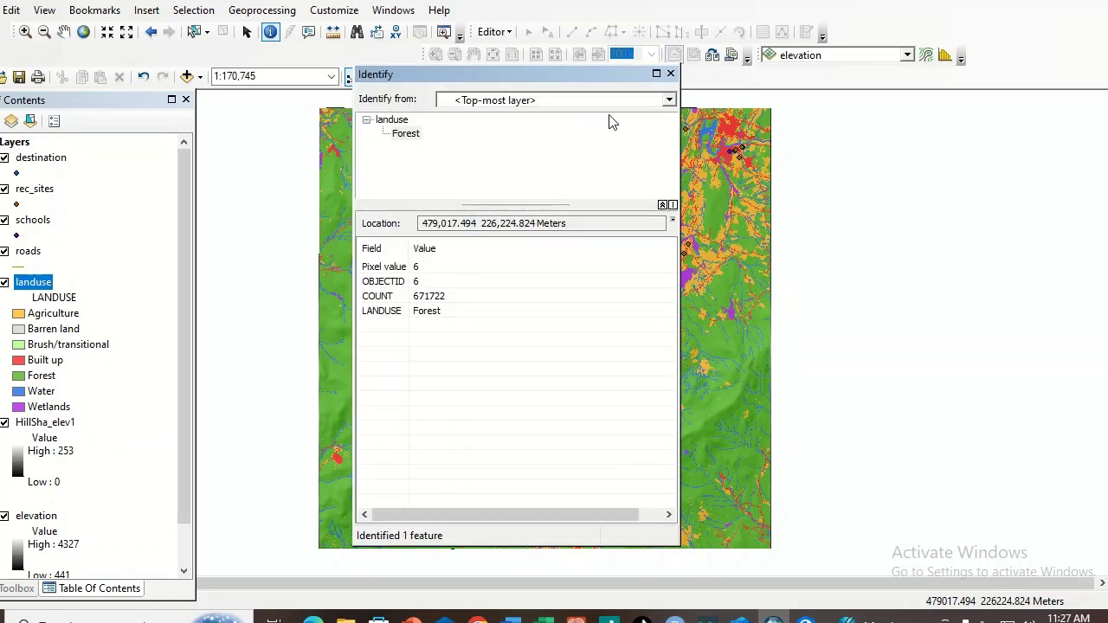
left_click(669, 100)
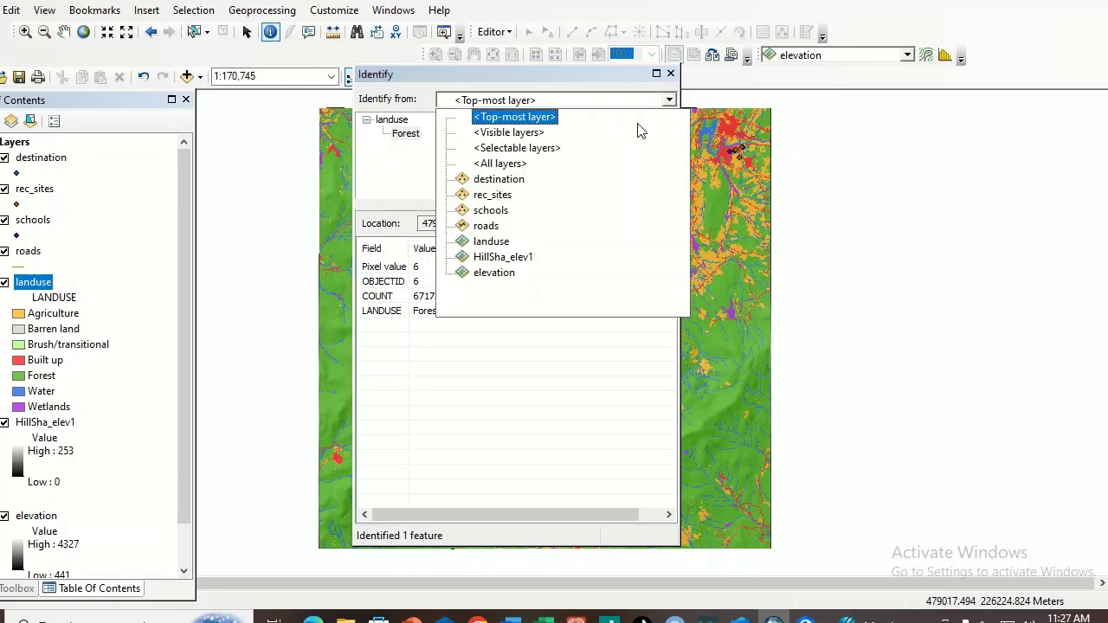
left_click(516, 161)
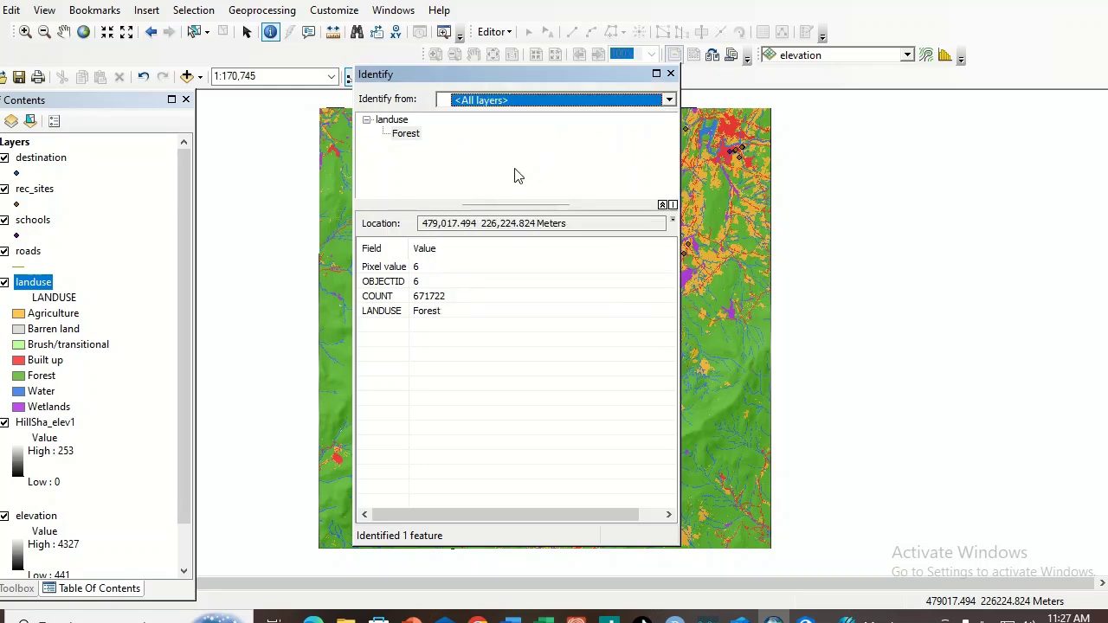
left_click(670, 73)
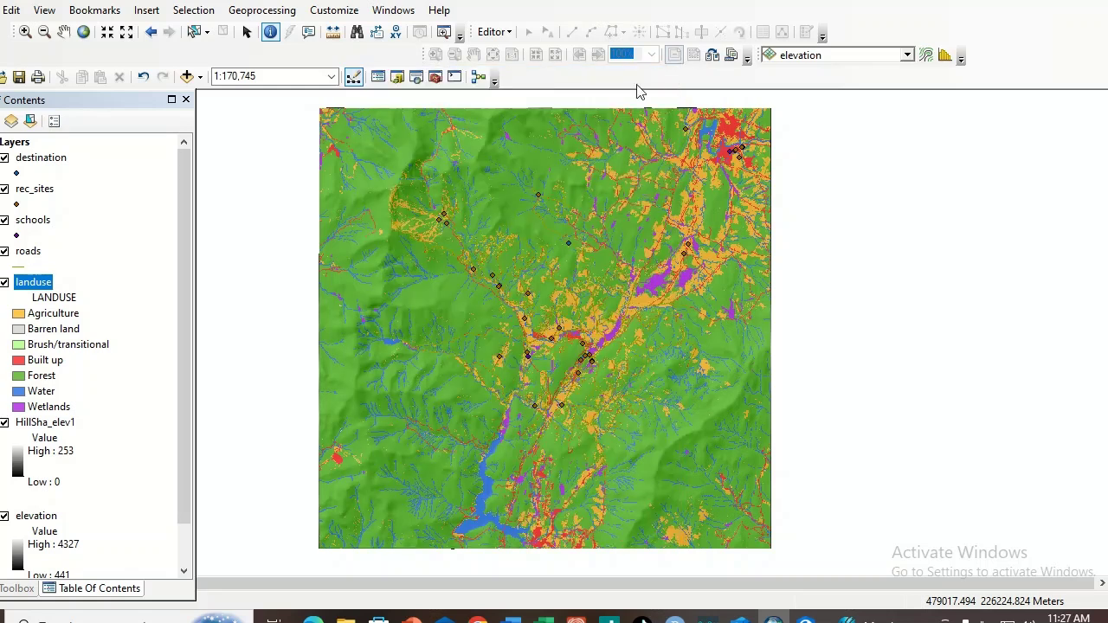
Identify a forested location in the western part of the map across all layers, closing the results when done.
left_click(434, 304)
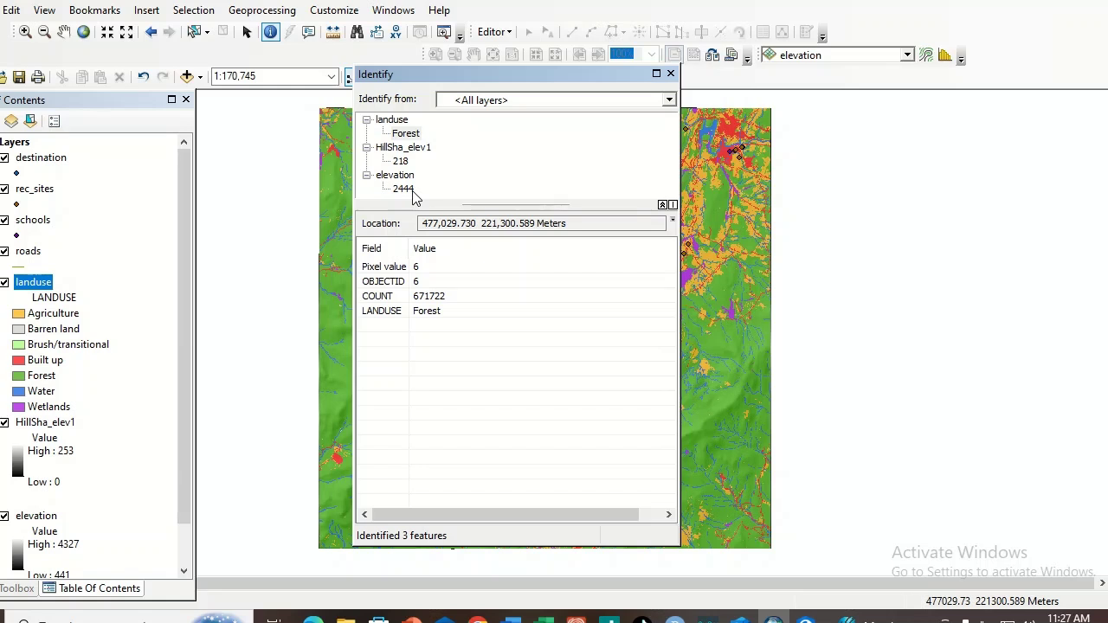
left_click(671, 74)
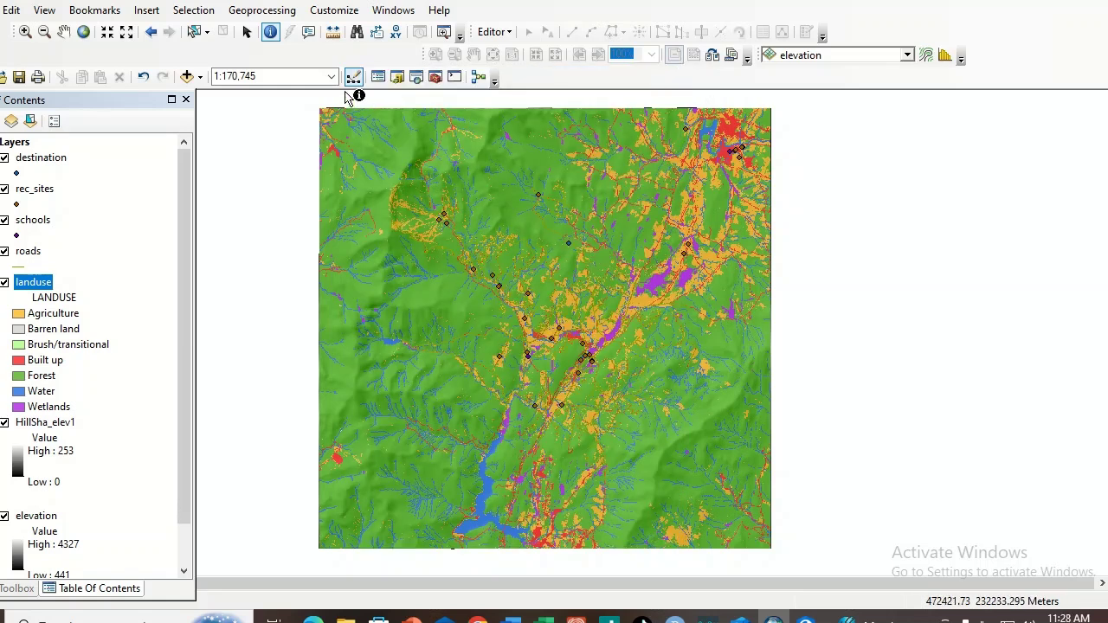
left_click(247, 34)
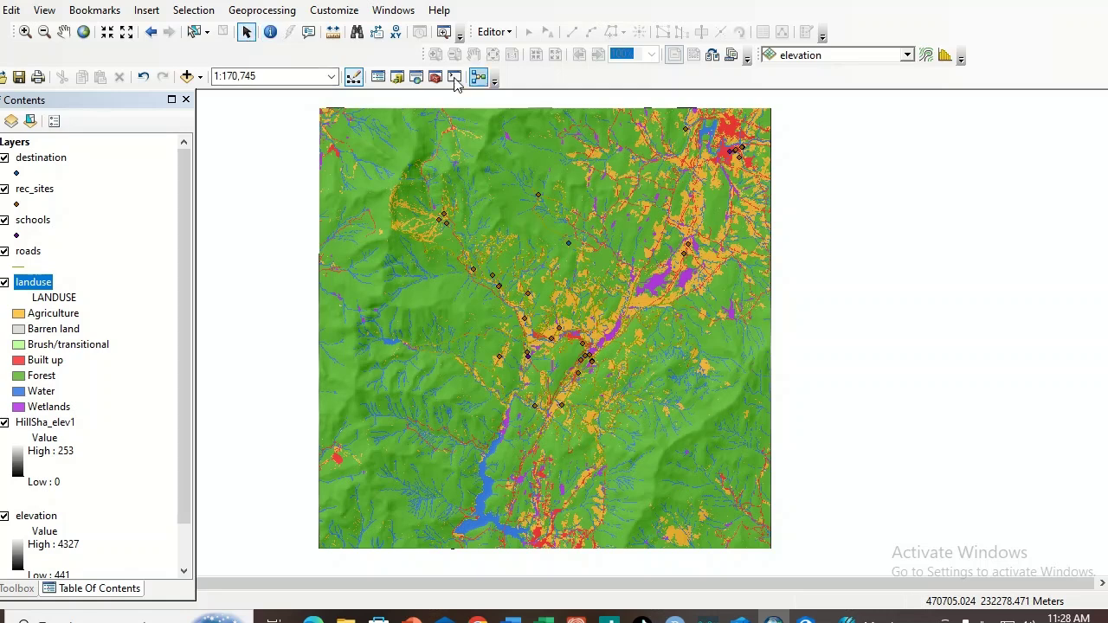
Generate the histogram of the elevation layer to examine its value distribution.
left_click(63, 32)
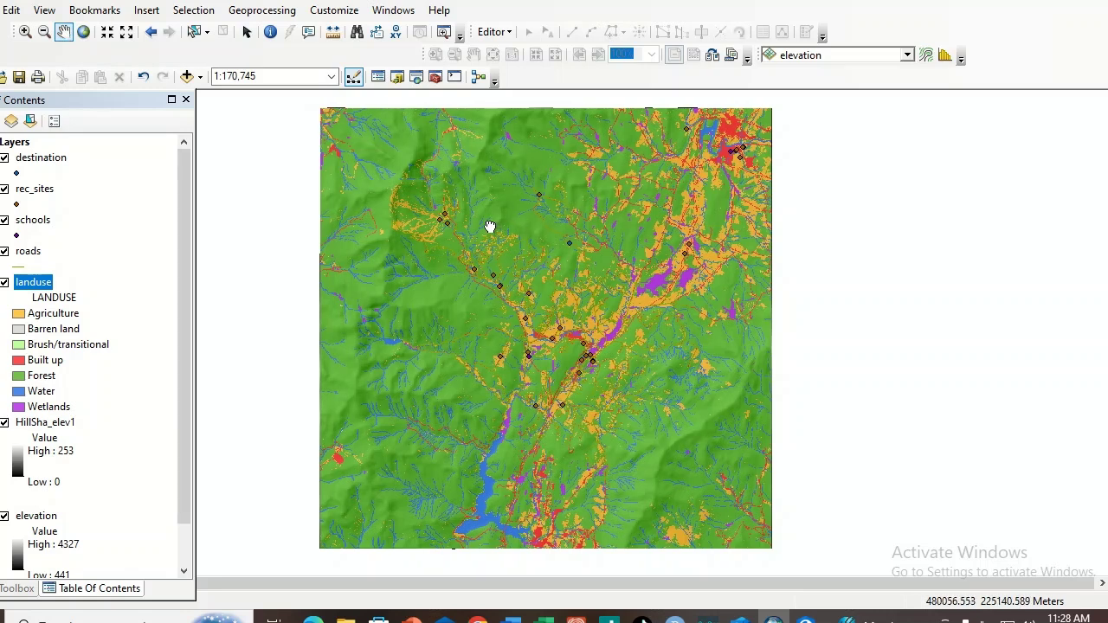
left_click_drag(490, 227, 503, 220)
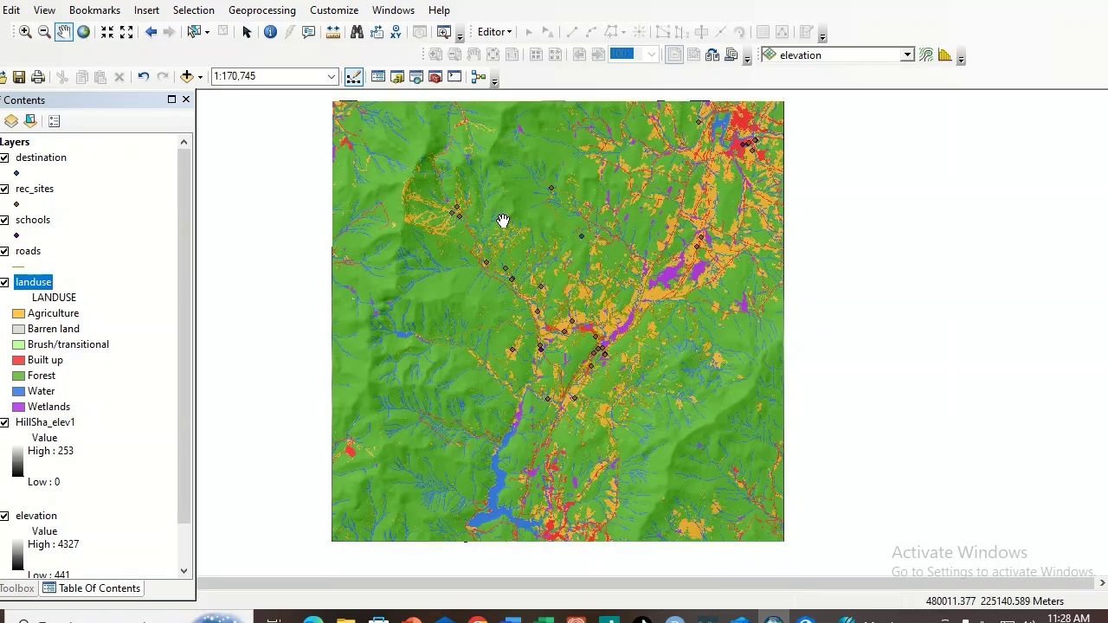
left_click_drag(503, 220, 490, 225)
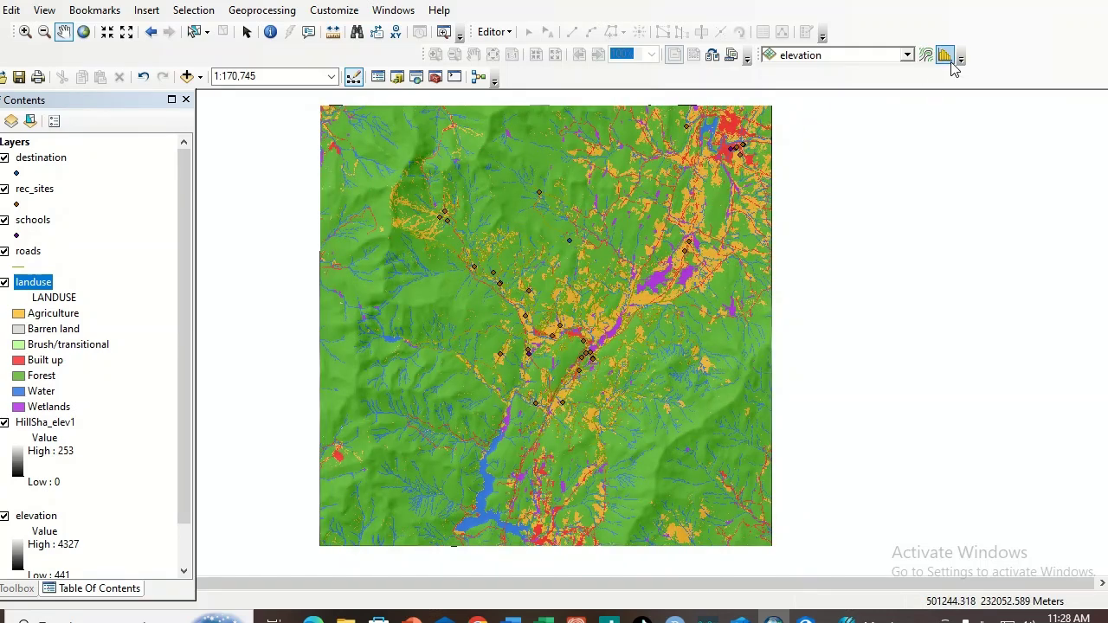
left_click_drag(472, 273, 488, 271)
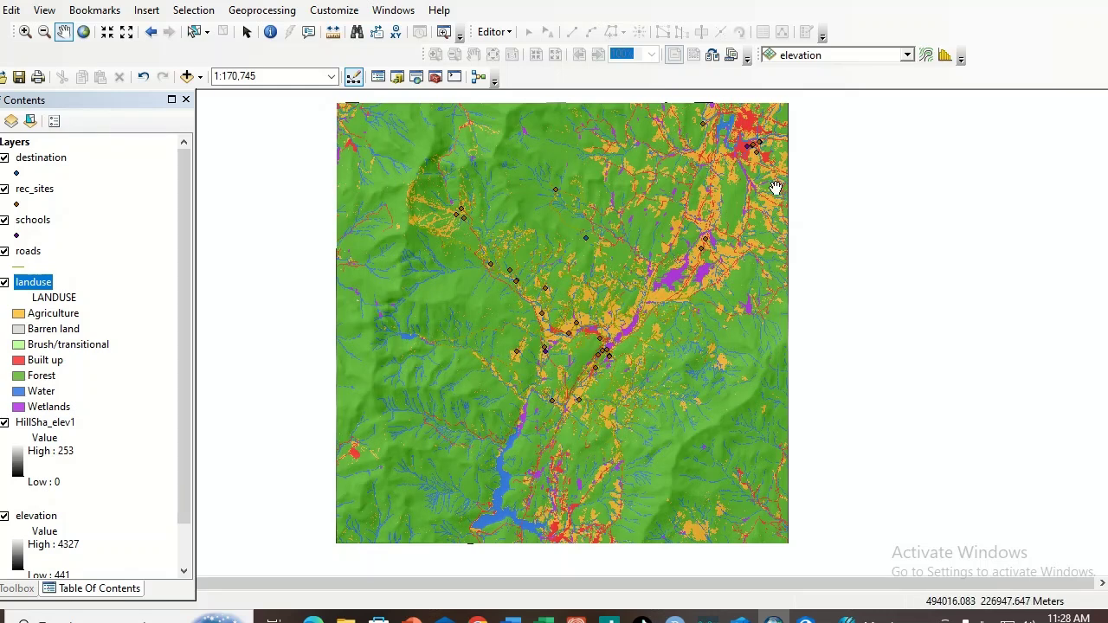
left_click(945, 58)
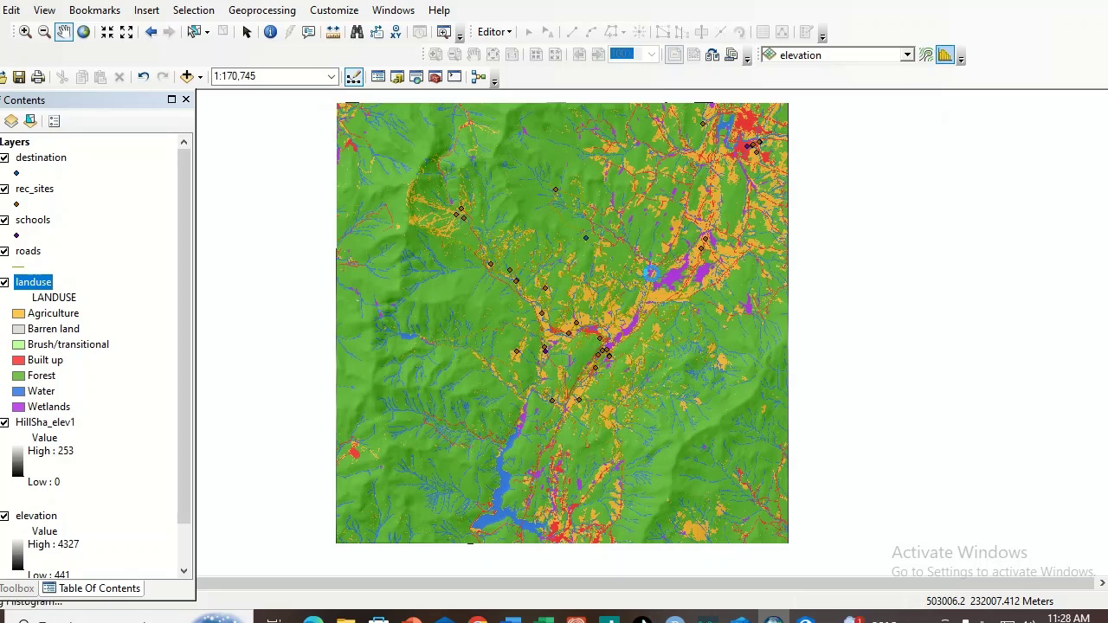
left_click(629, 290)
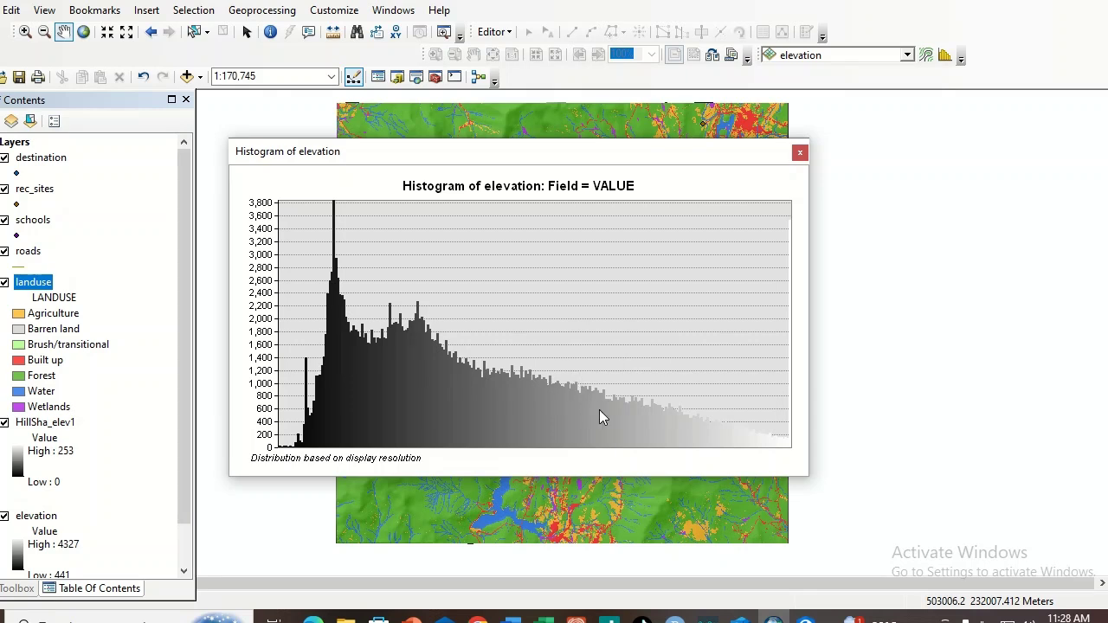
Examine the elevation histogram's advanced properties, including the chart axis settings, and close them without changes.
right_click(467, 311)
left_click(573, 492)
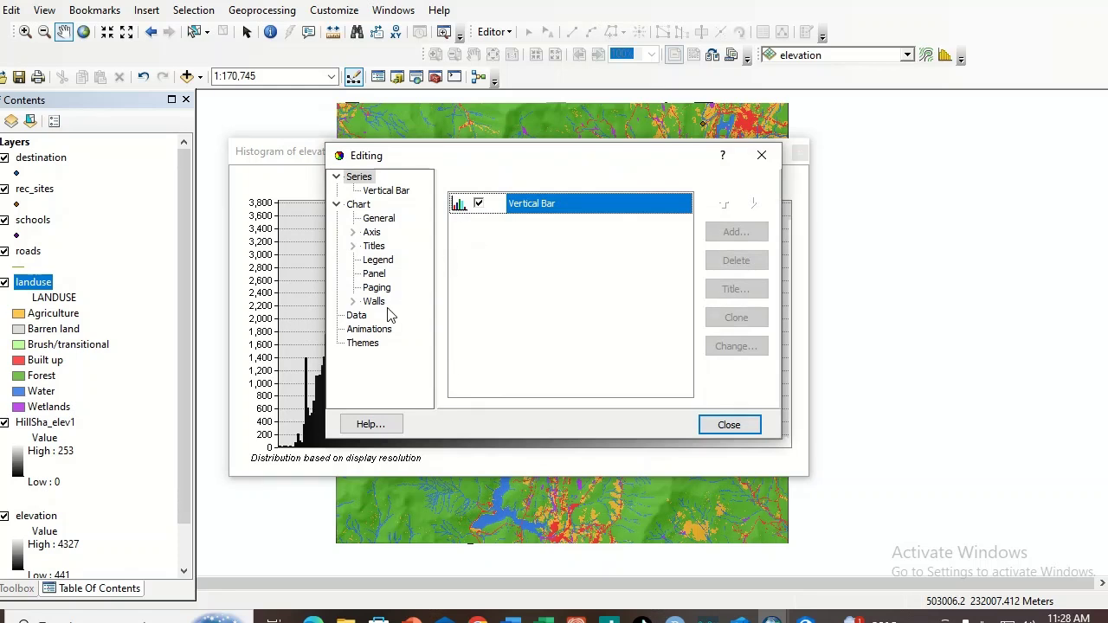
left_click(763, 156)
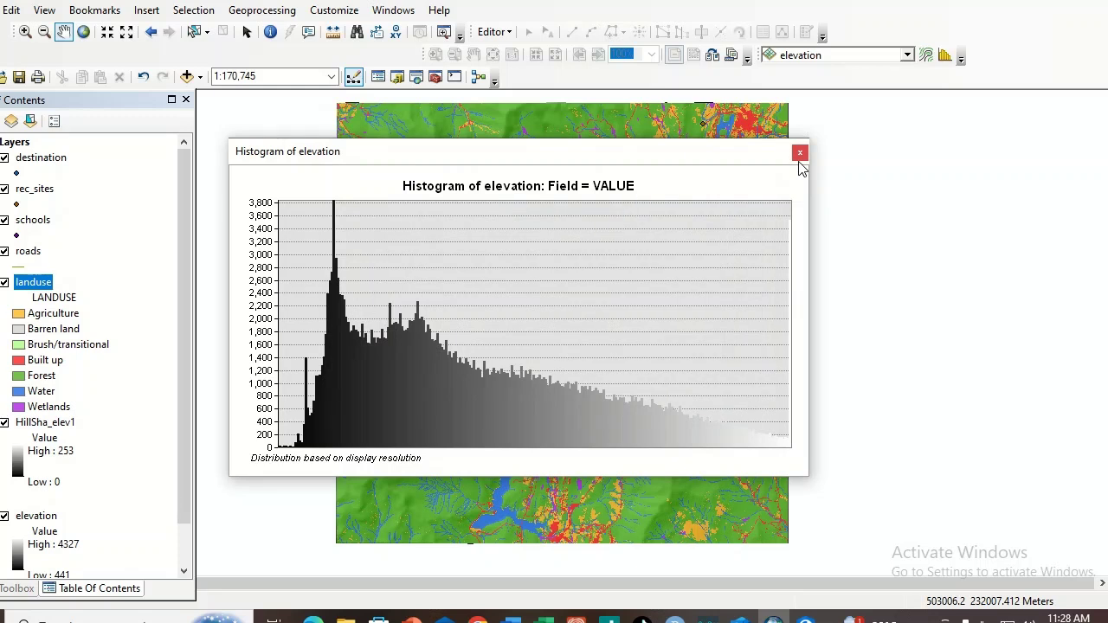
right_click(597, 282)
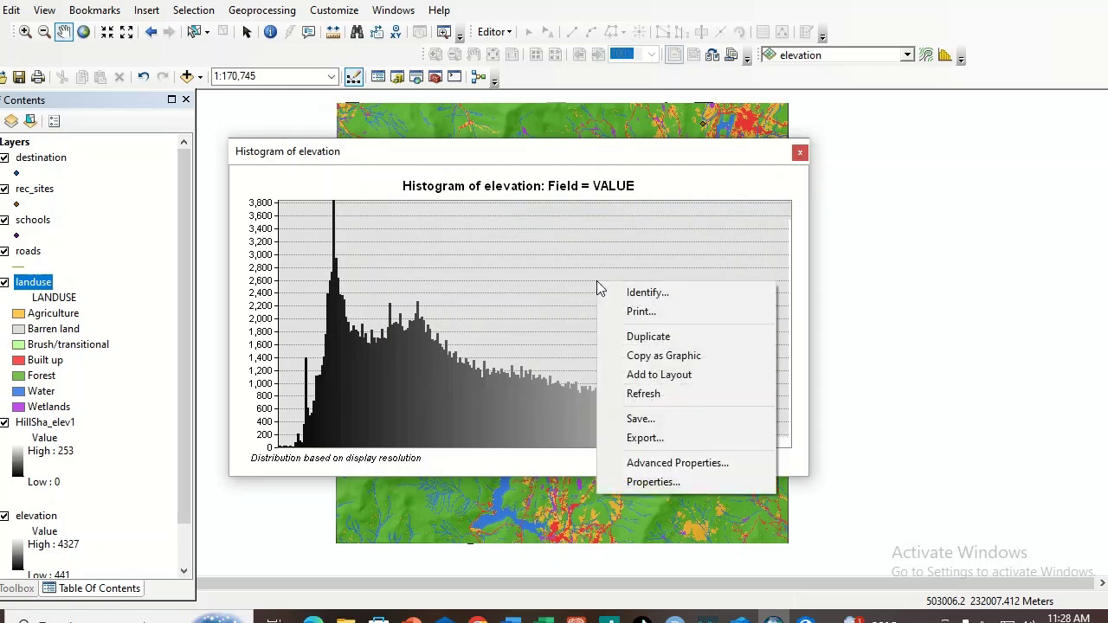
left_click(659, 465)
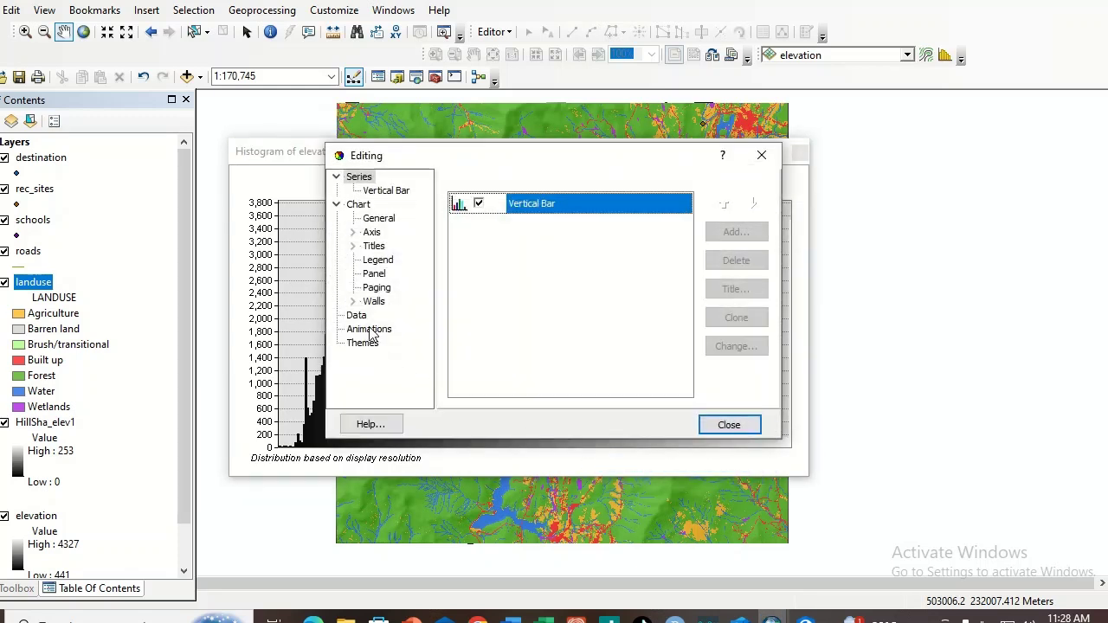
left_click(376, 233)
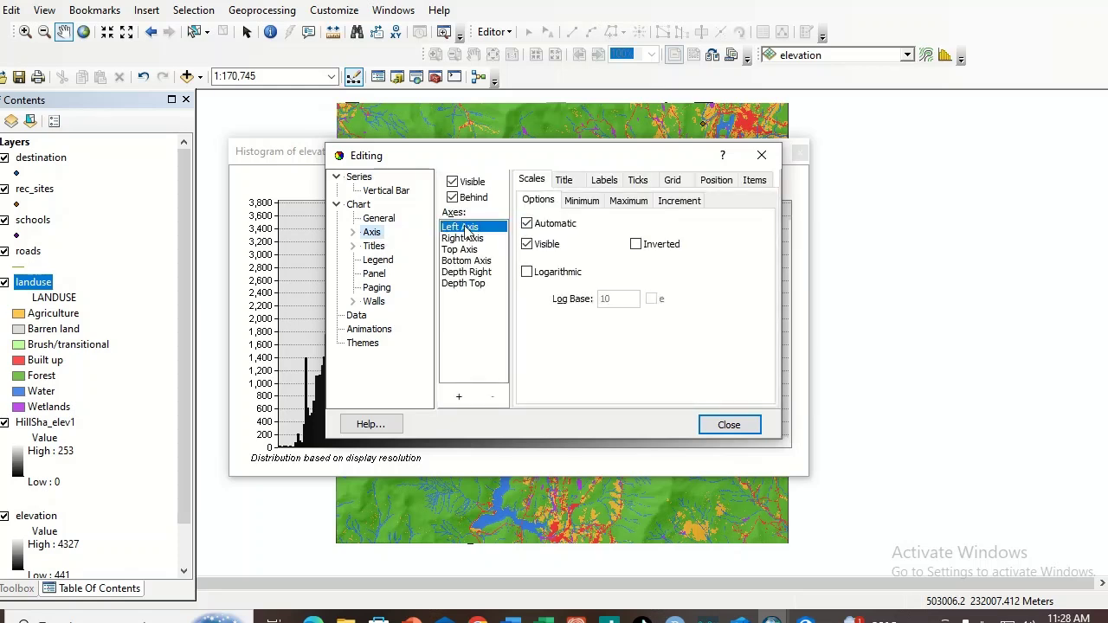
left_click(761, 155)
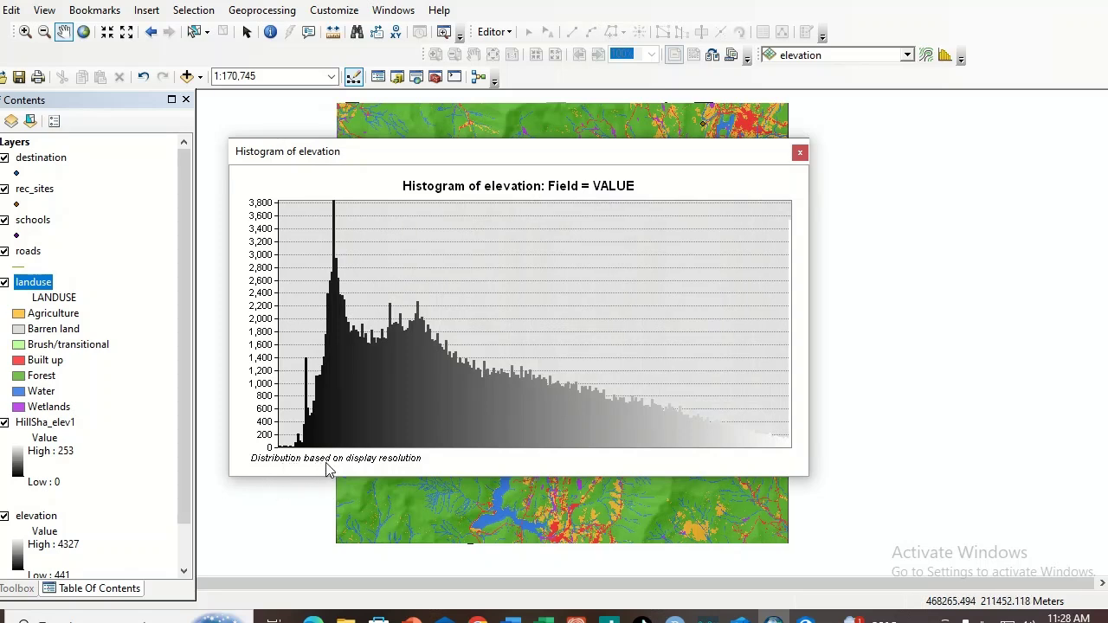
Clear the footer text in the elevation histogram's graph properties and apply the change.
right_click(557, 344)
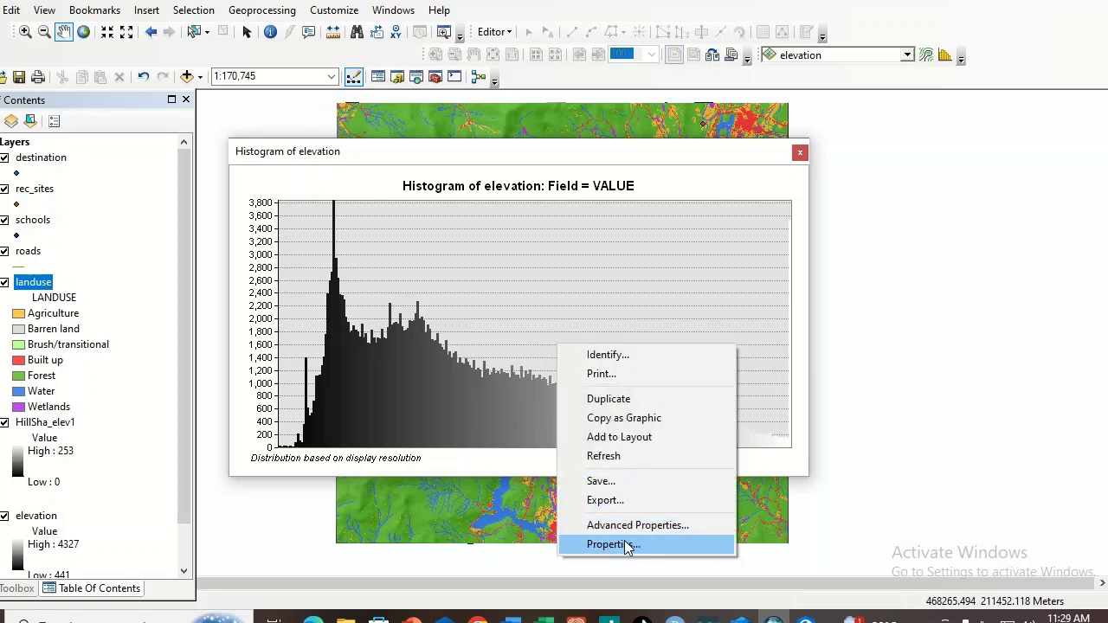
left_click(628, 544)
left_click(495, 223)
left_click(494, 222)
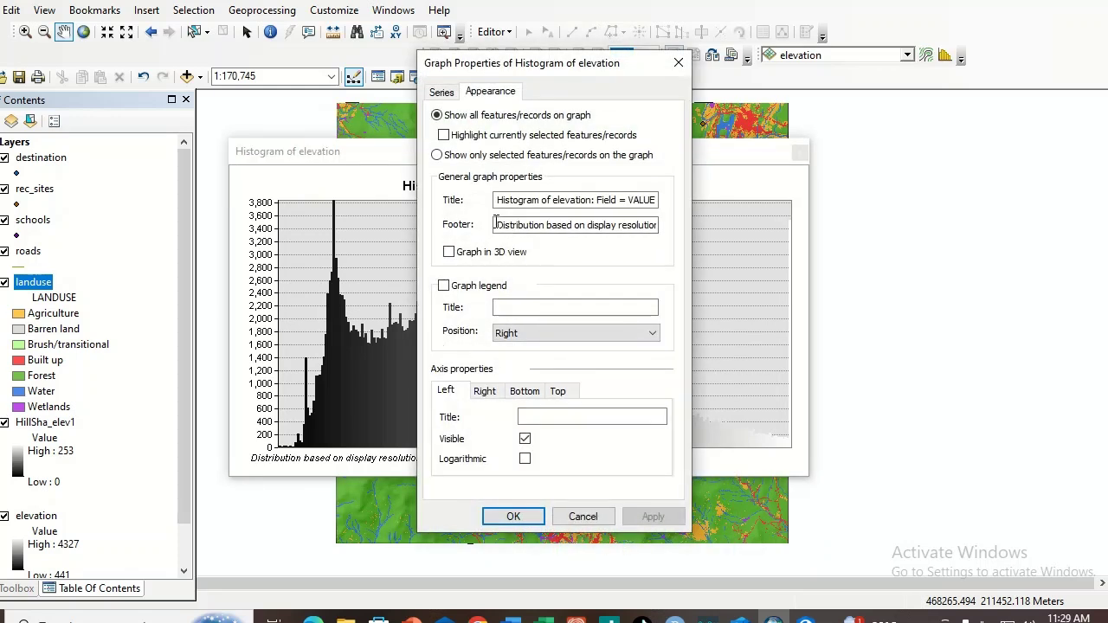
left_click_drag(495, 223, 697, 236)
key("Delete")
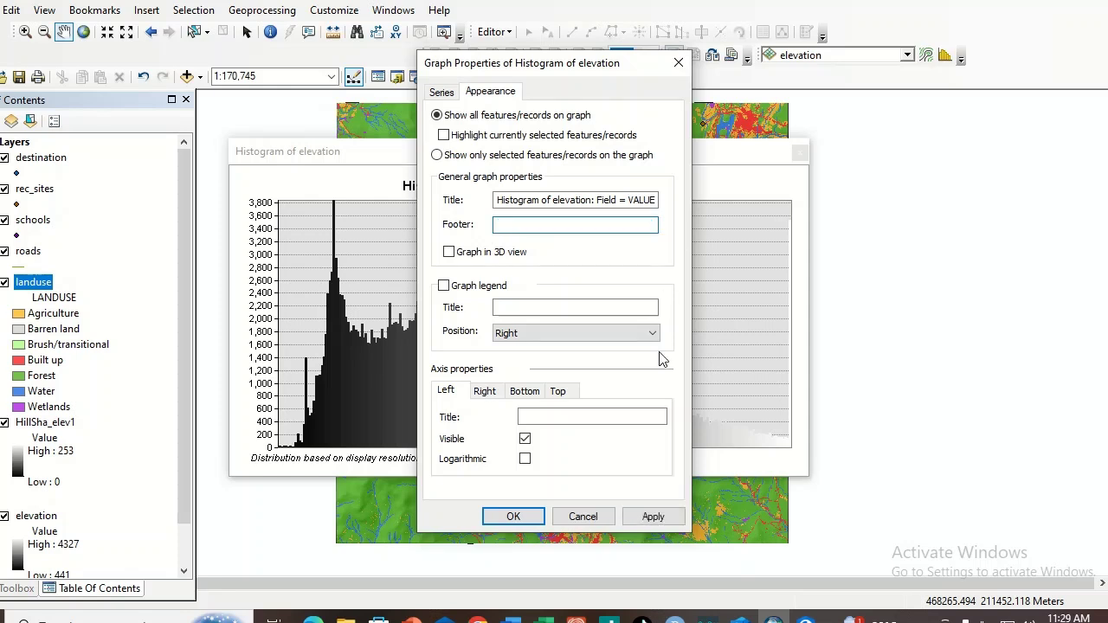
left_click(651, 517)
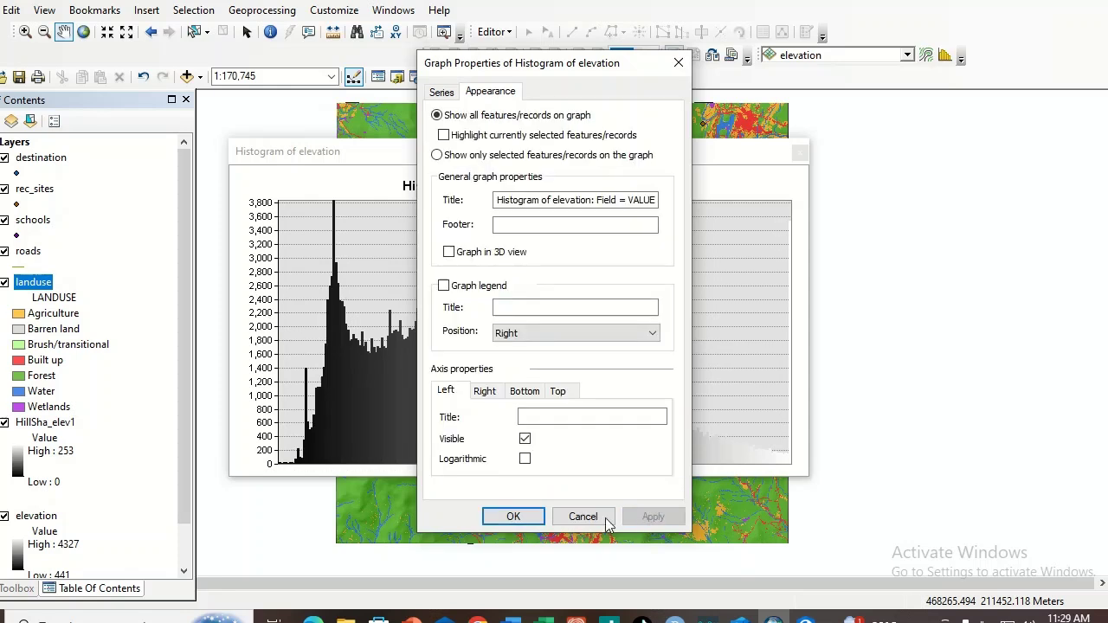
left_click(520, 517)
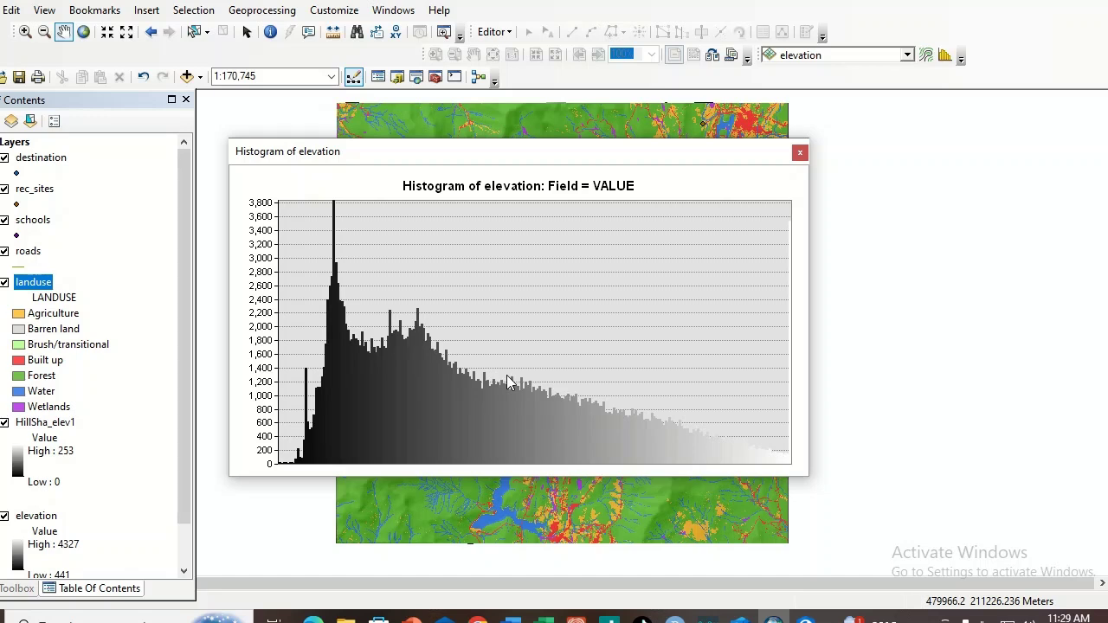
Change the elevation layer's color ramp to the multicolor ramp running from orange through yellow and green to dark blue.
left_click(16, 560)
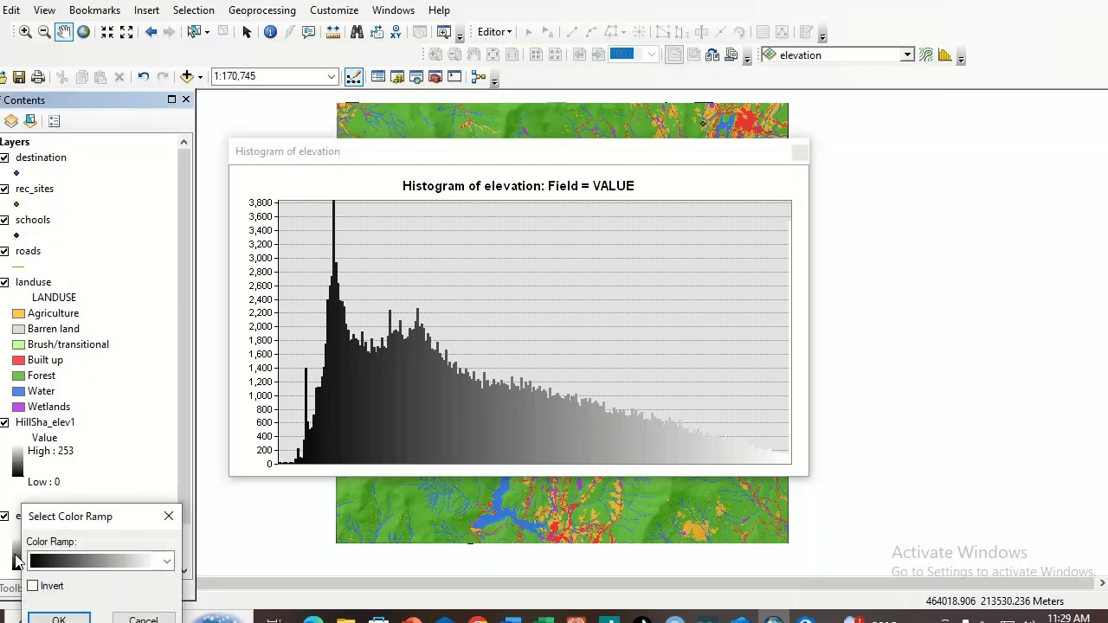
left_click(78, 561)
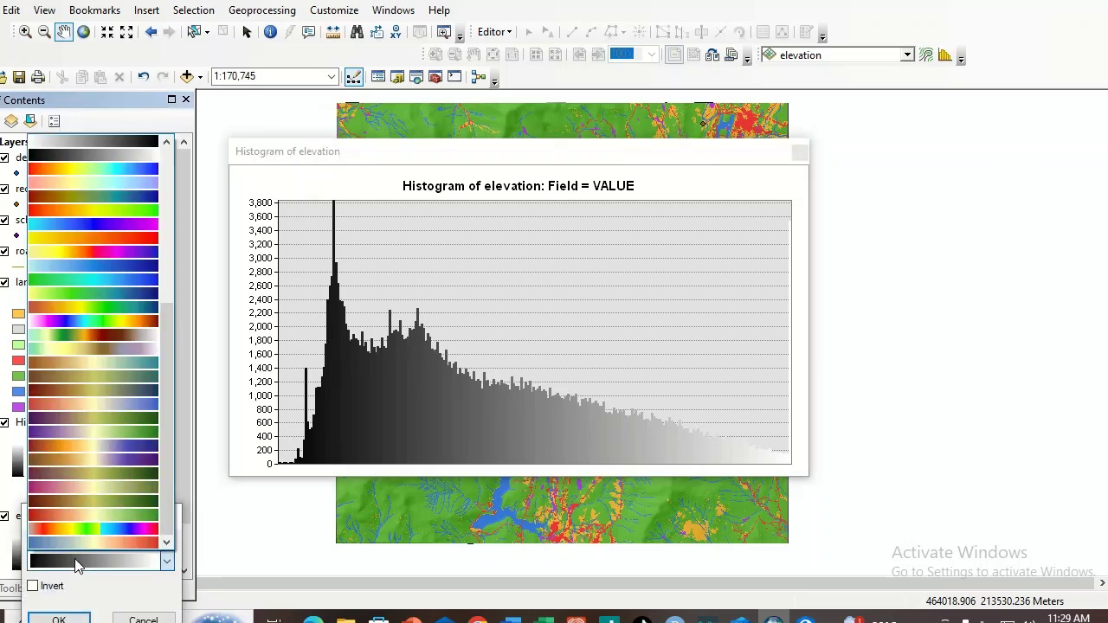
left_click(120, 305)
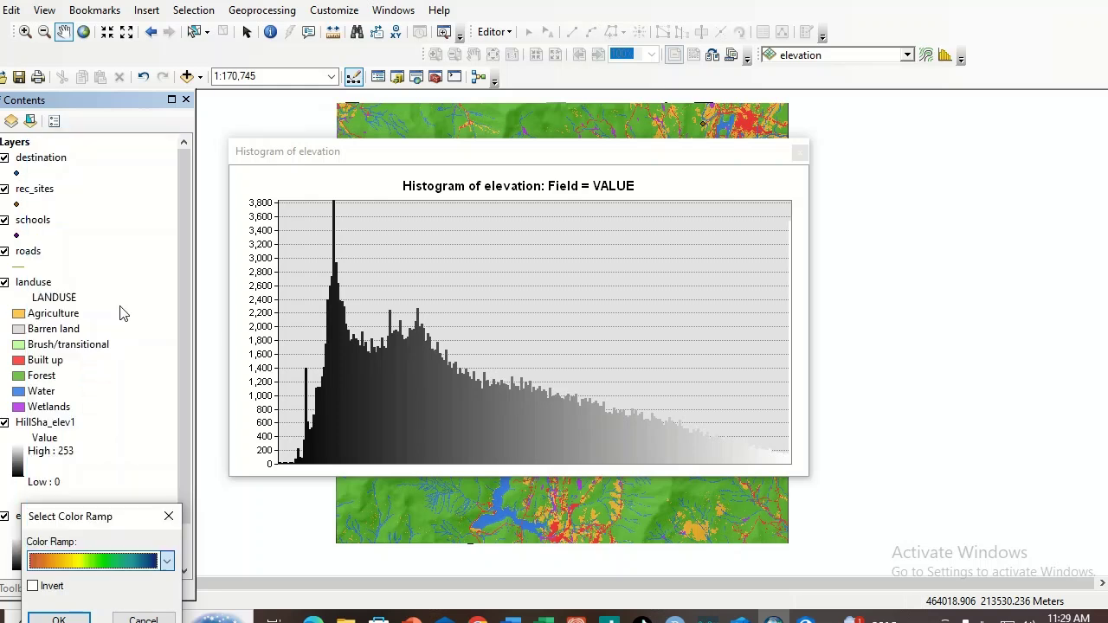
left_click(58, 619)
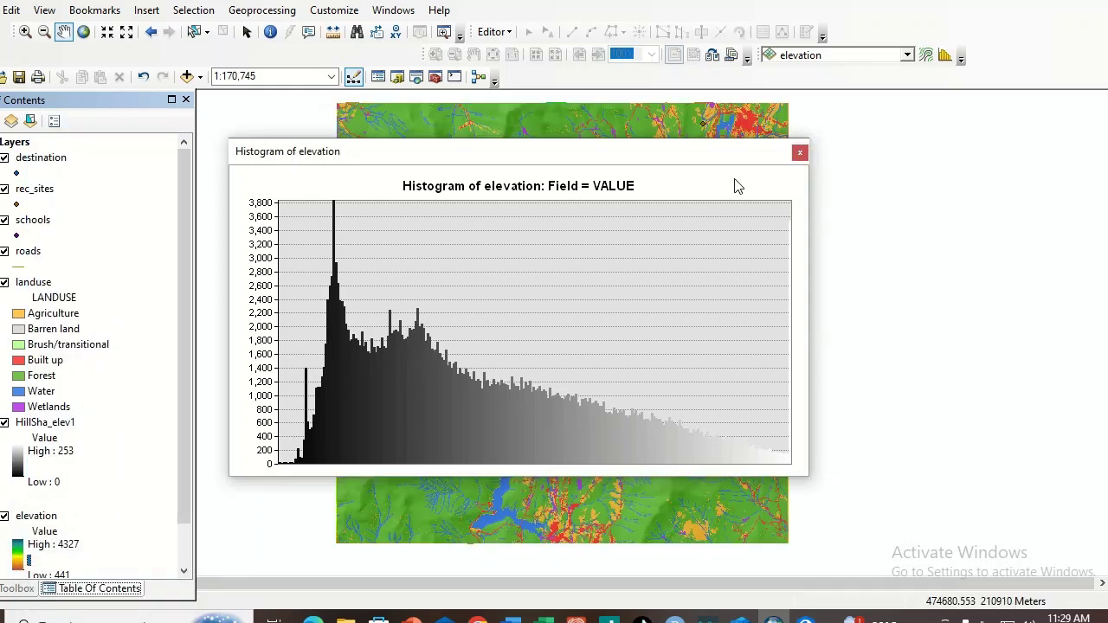
Regenerate the elevation histogram to examine the distribution in the new ramp colors, closing it when done.
left_click(800, 152)
left_click(944, 55)
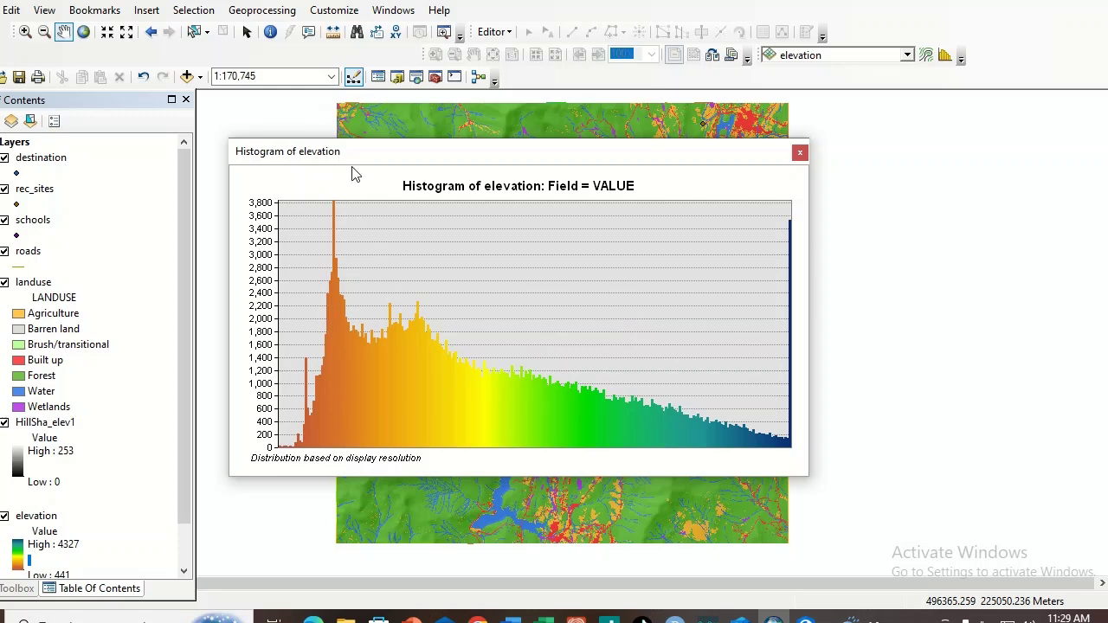
left_click_drag(358, 160, 368, 122)
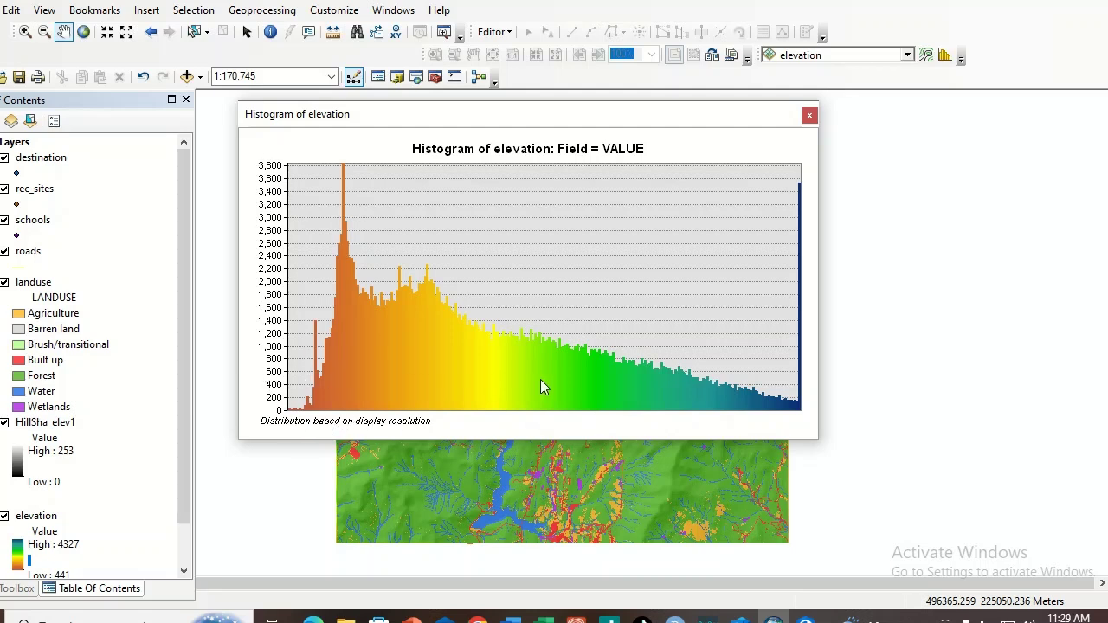
left_click(810, 115)
Generate the histogram of the landuse layer, enlarge its window to compare the classes, and close it.
left_click(907, 56)
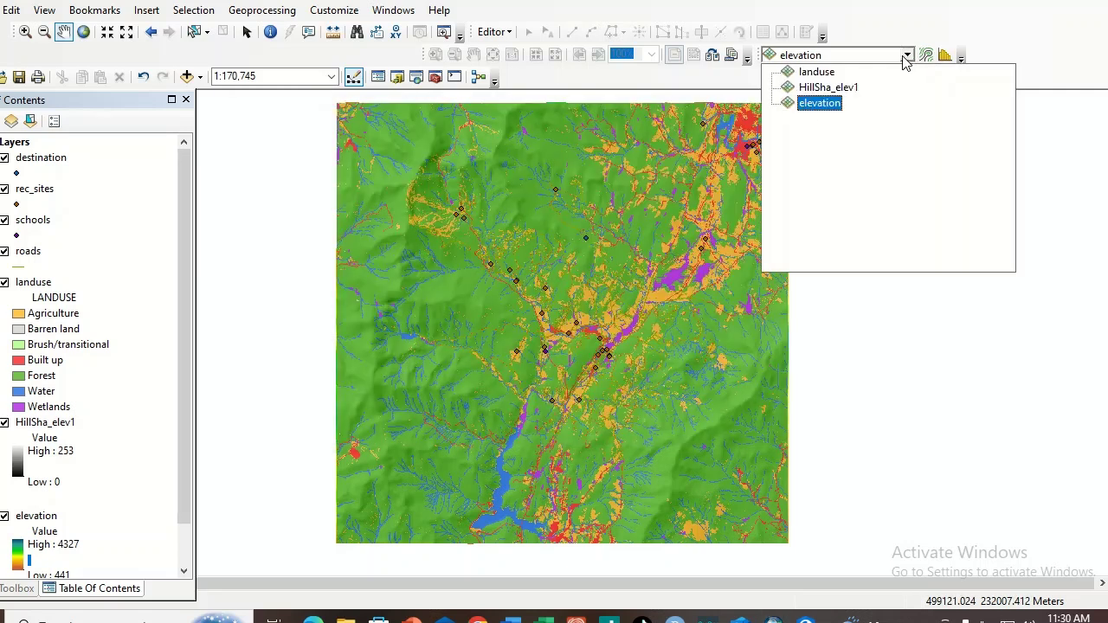
left_click(832, 74)
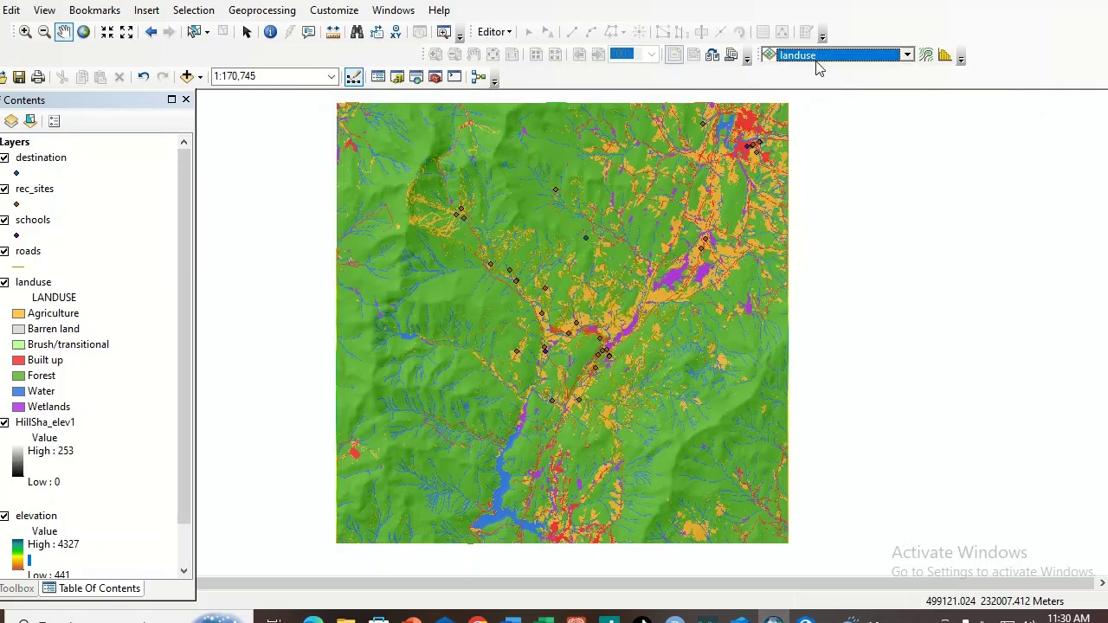
left_click(944, 55)
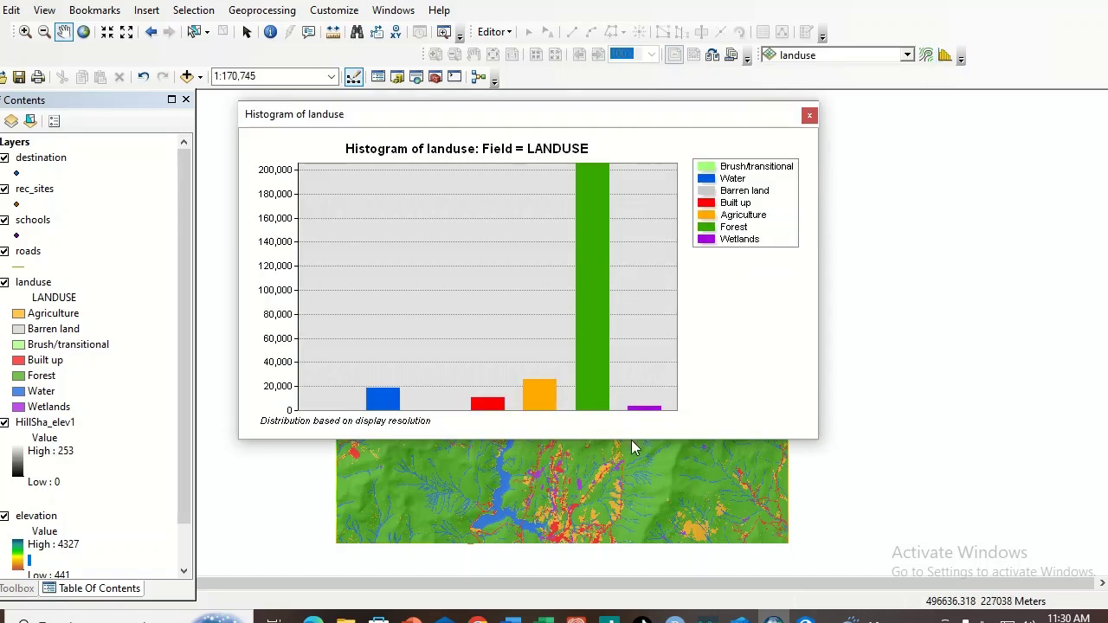
left_click_drag(639, 440, 643, 510)
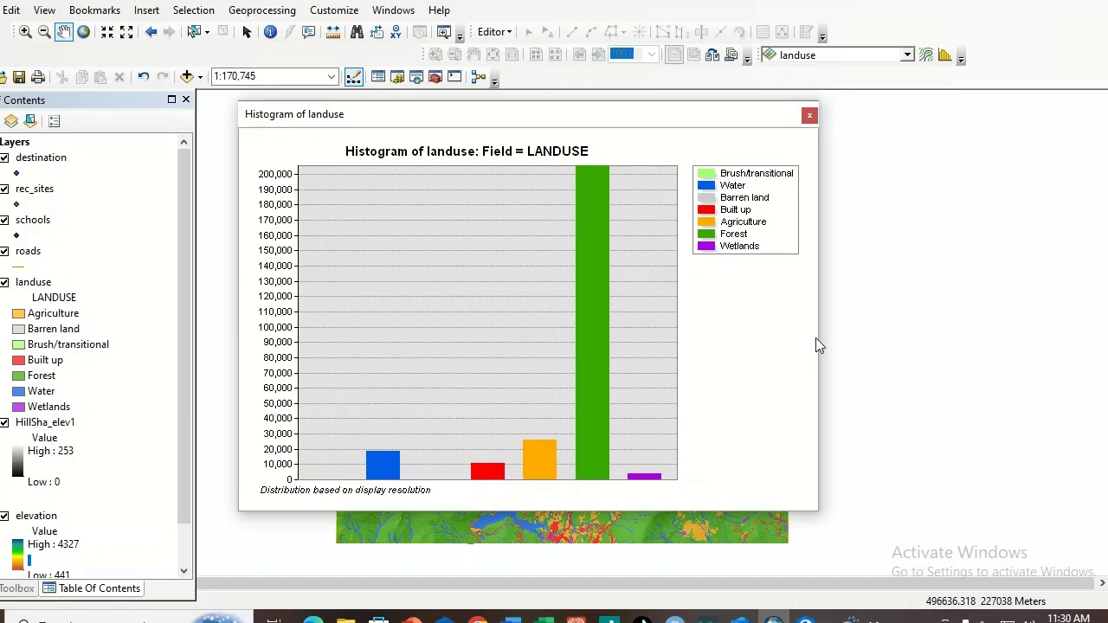
left_click_drag(820, 335, 918, 329)
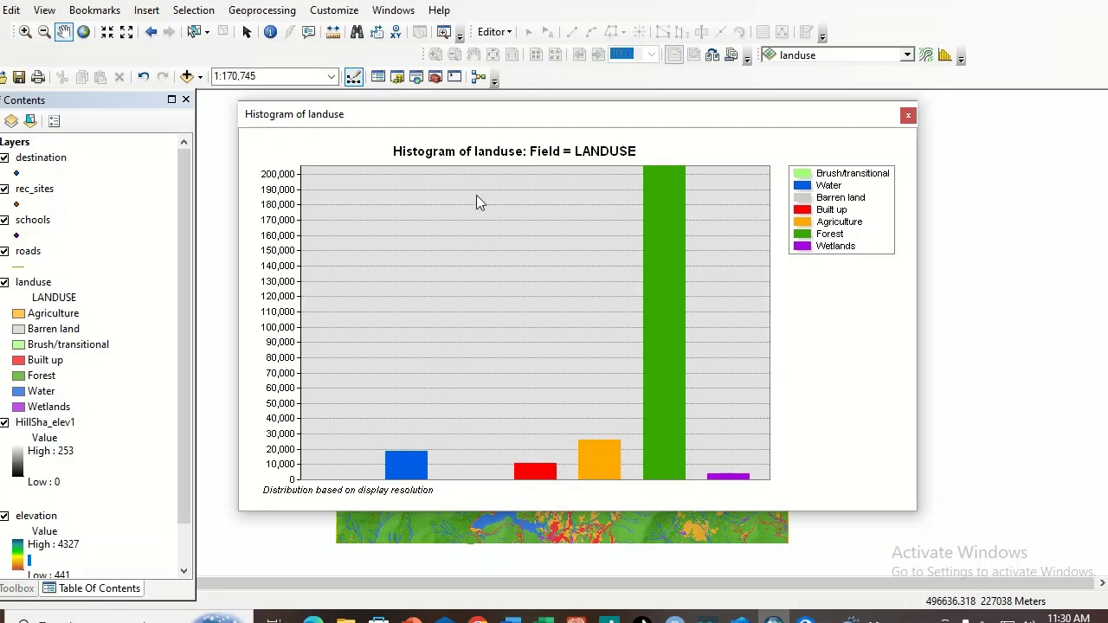
mouse_move(457, 124)
left_mouse_down()
mouse_move(445, 206)
mouse_move(446, 120)
left_mouse_up()
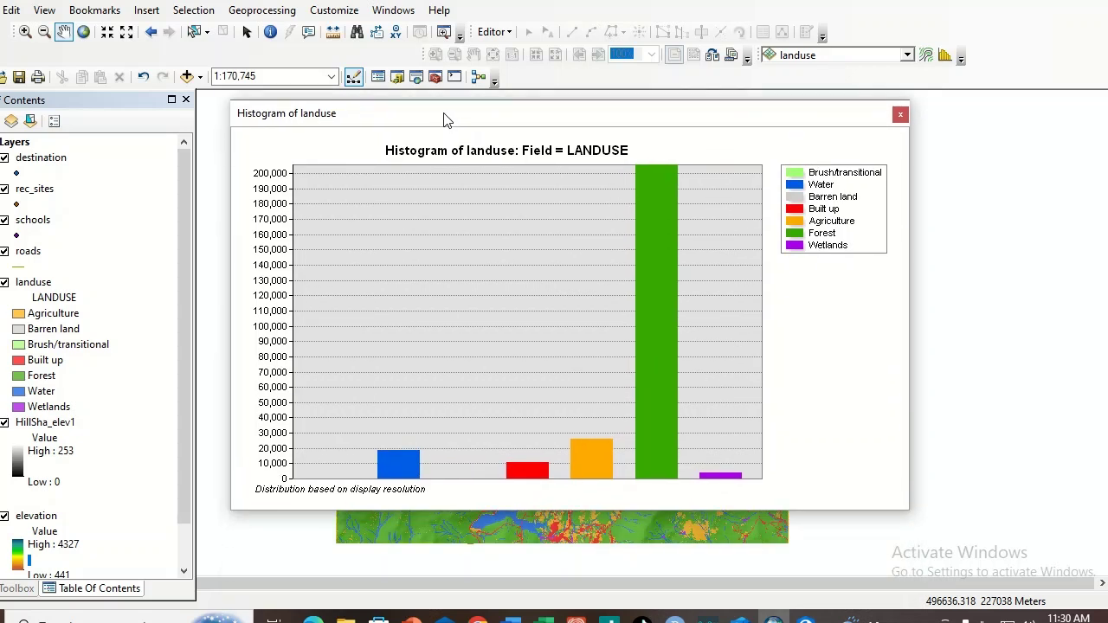
left_click(900, 114)
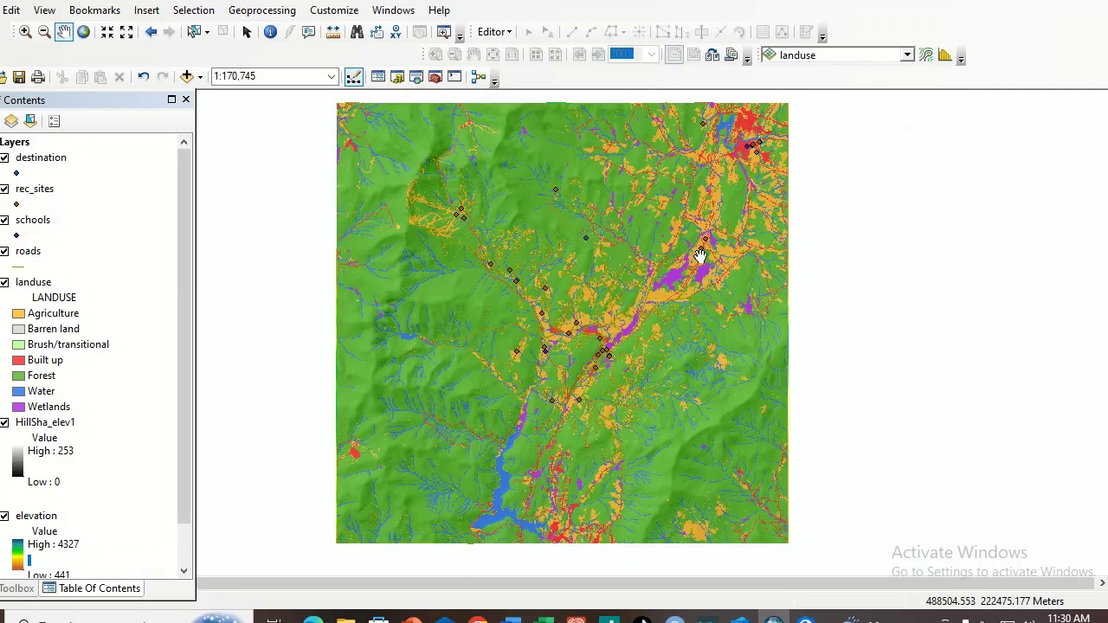
Open the landuse layer's attribute table and widen it until the whole LANDUSE column shows.
right_click(39, 284)
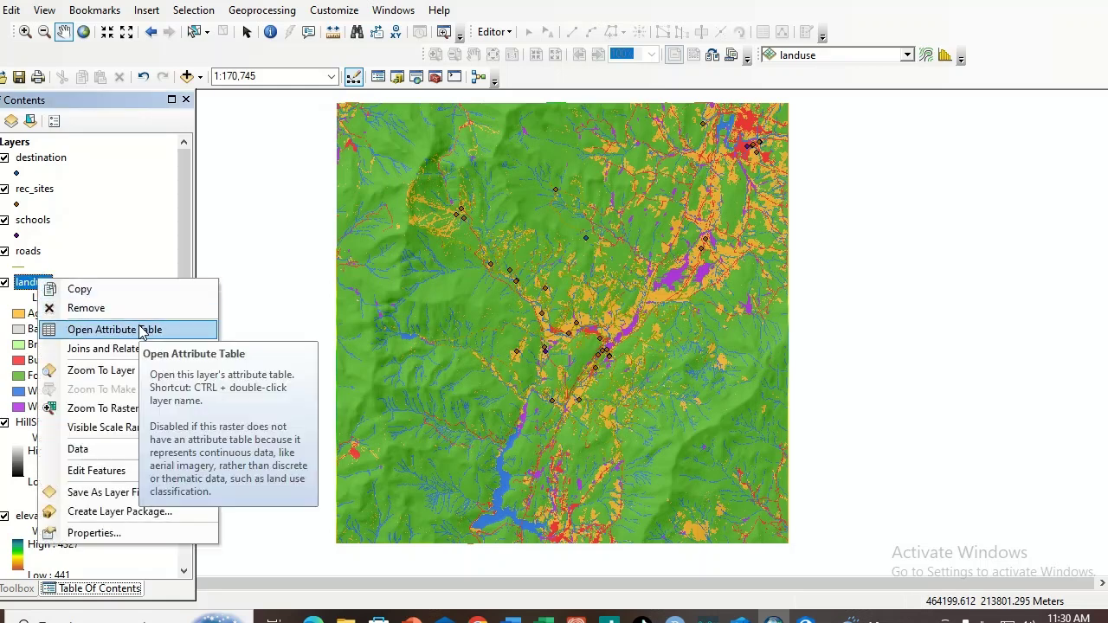
left_click(143, 330)
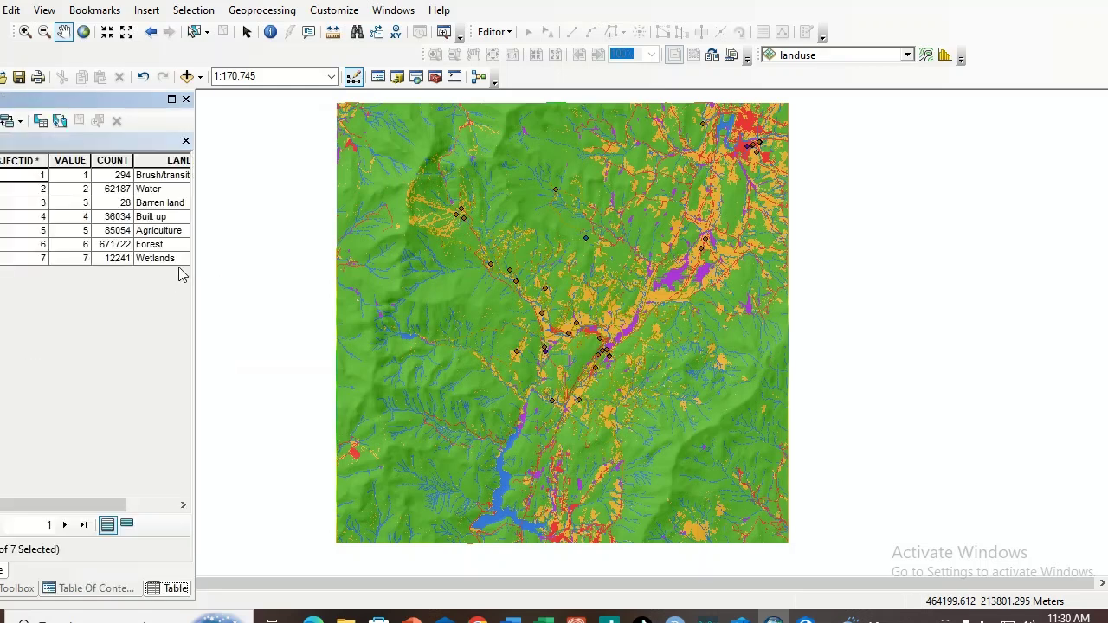
left_click_drag(194, 260, 351, 260)
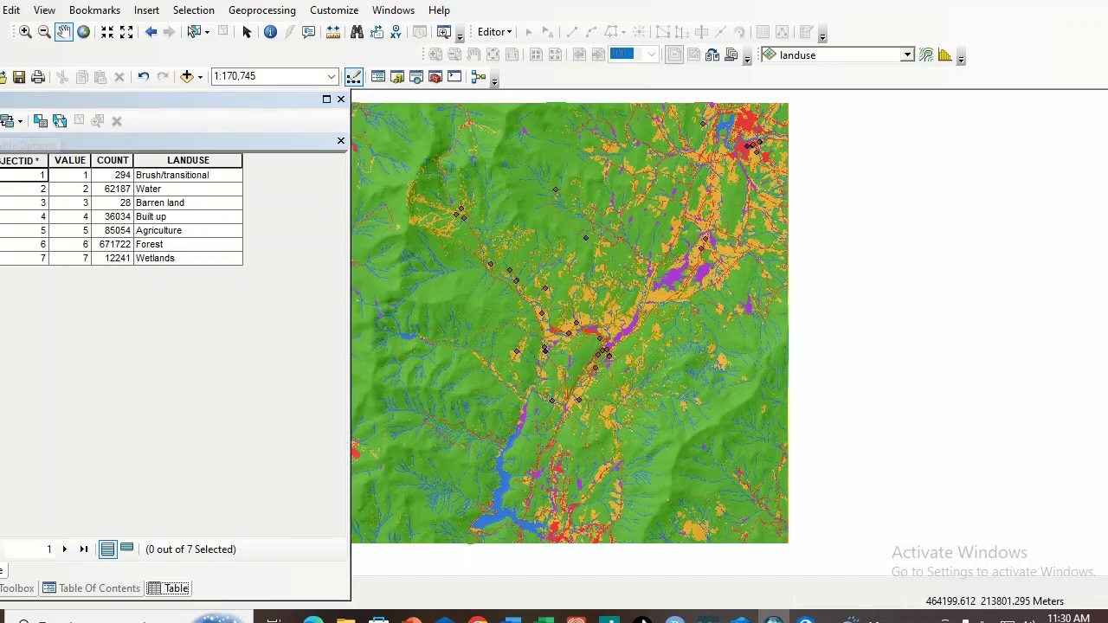
Start a new graph from the landuse attribute table and set the graph type to Pie.
left_click(12, 120)
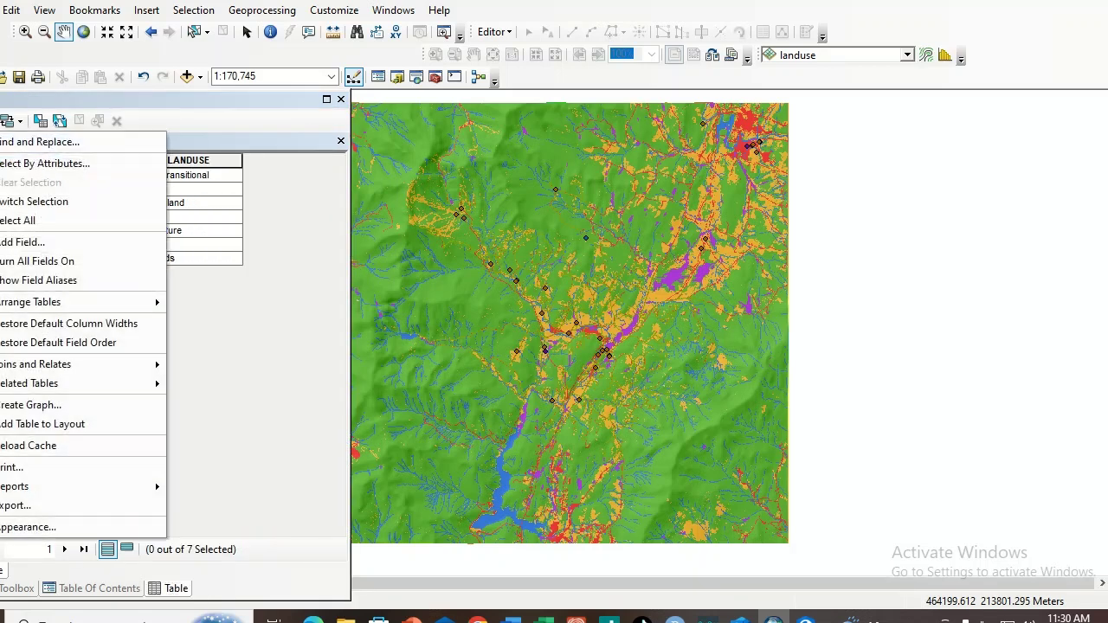
left_click(39, 405)
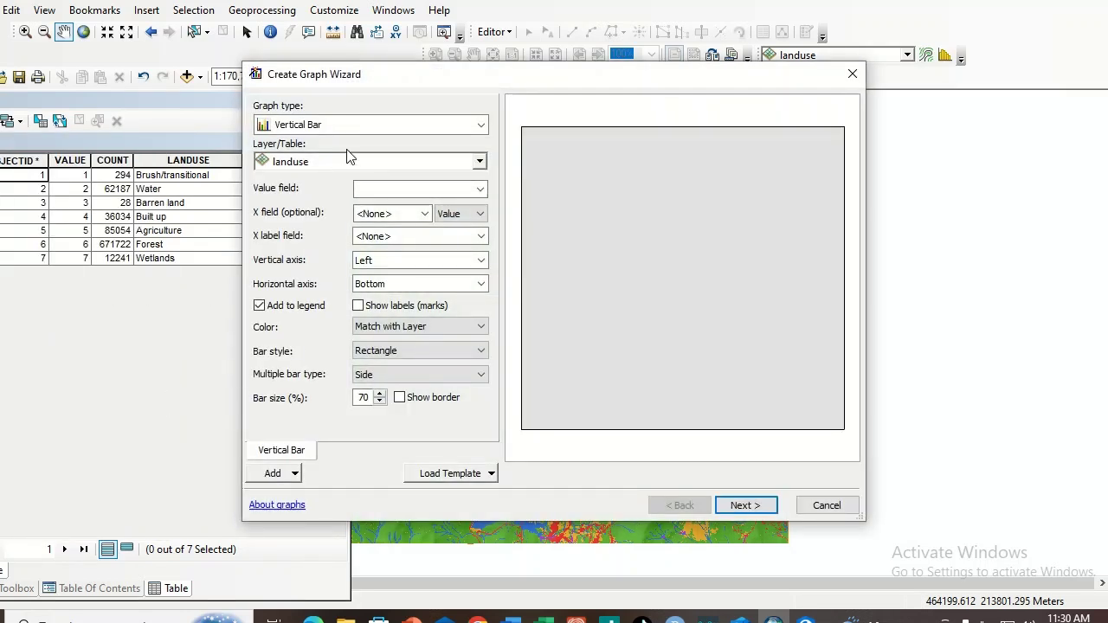
left_click(481, 128)
left_click(482, 128)
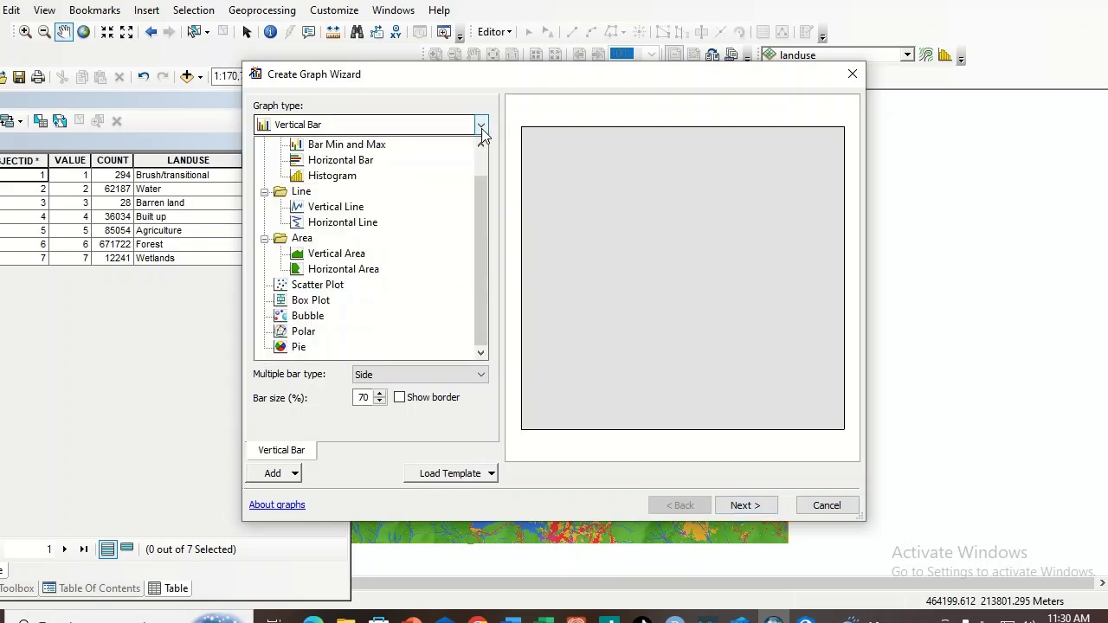
left_click(302, 347)
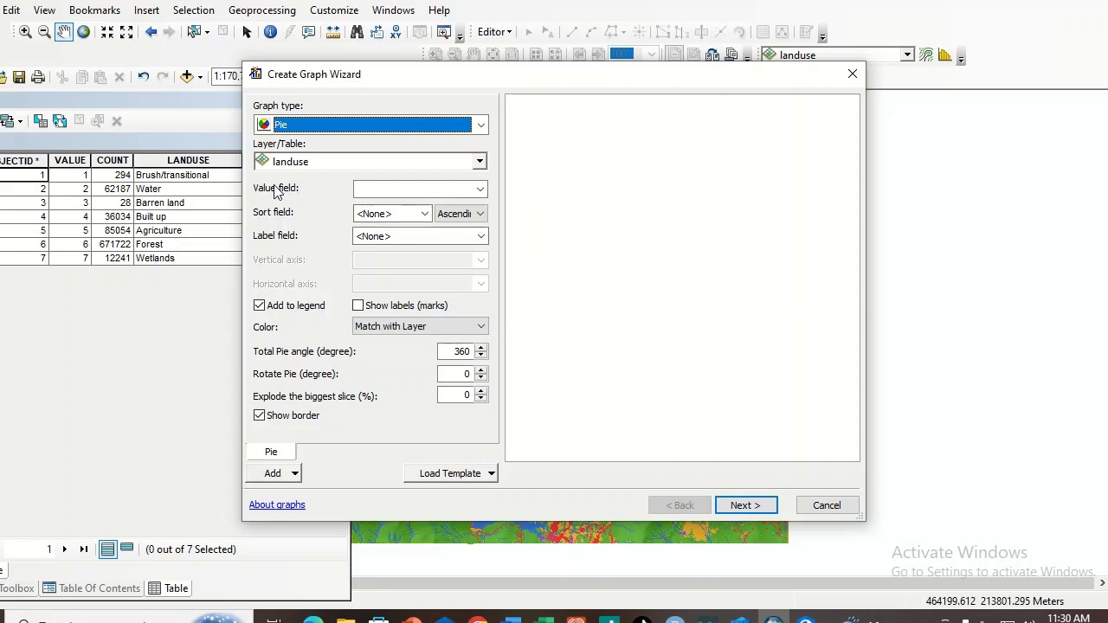
Check the fields available for the pie graph's values and set its label field to LANDUSE.
left_click(482, 190)
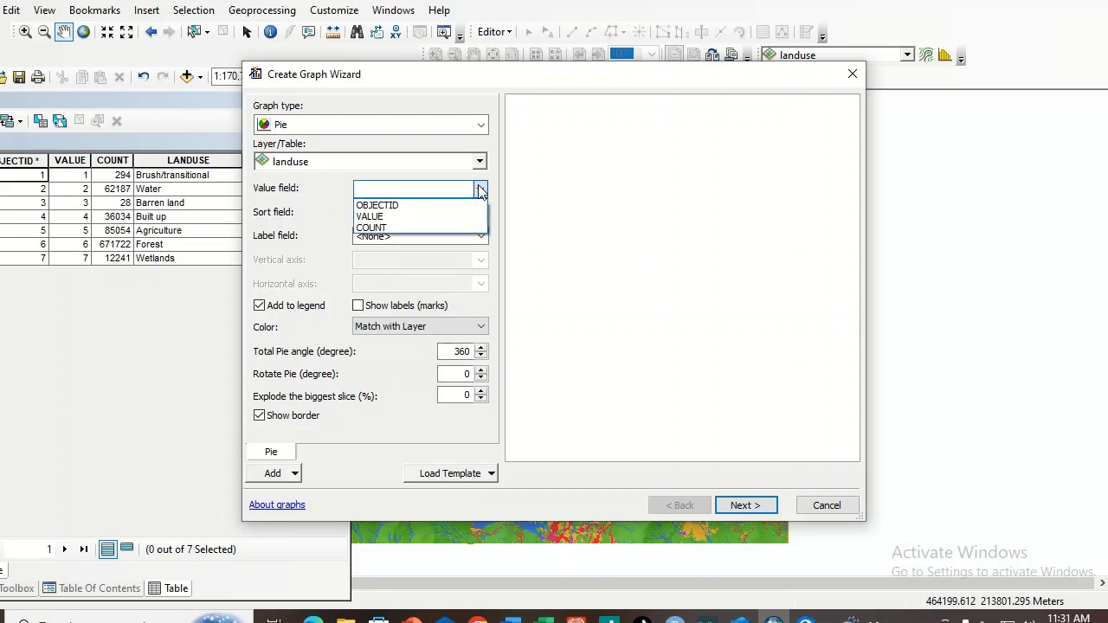
left_click(481, 191)
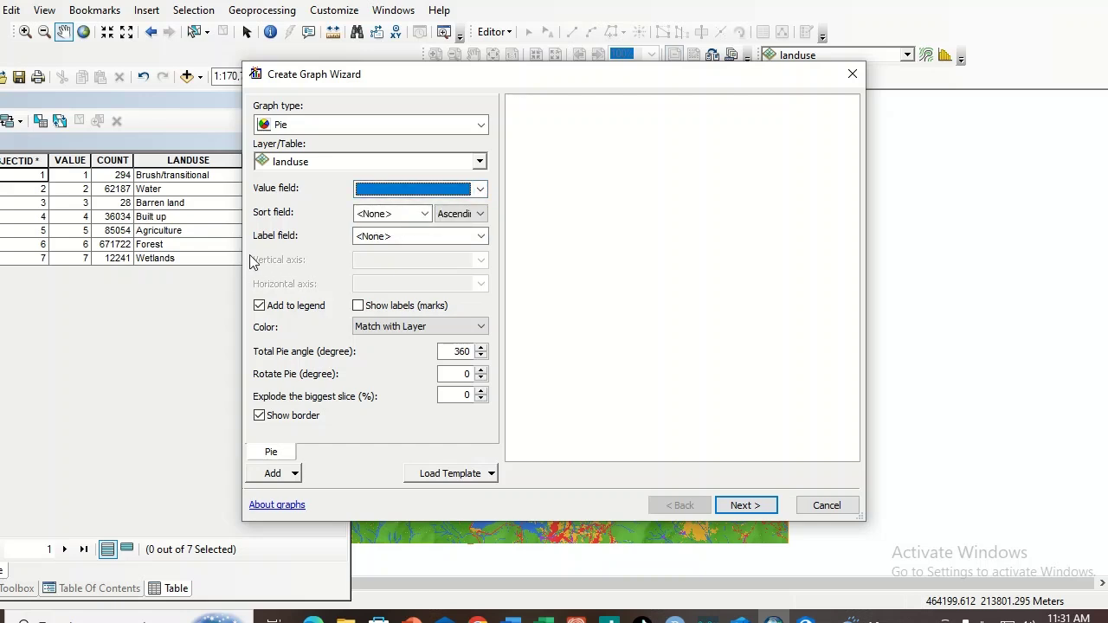
left_click(483, 239)
left_click(483, 237)
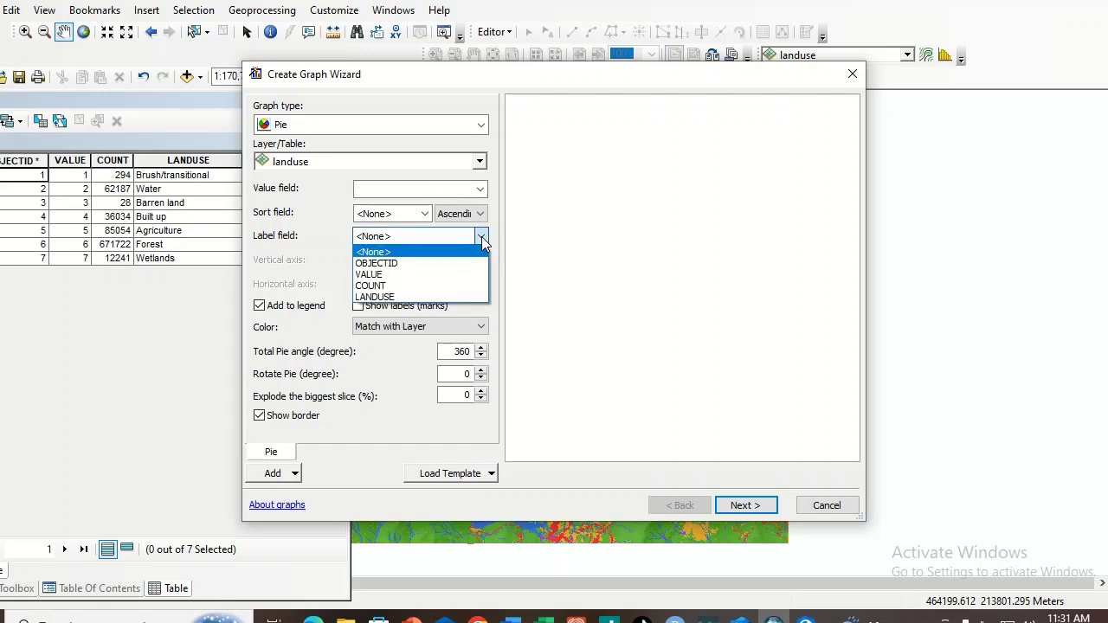
left_click(386, 294)
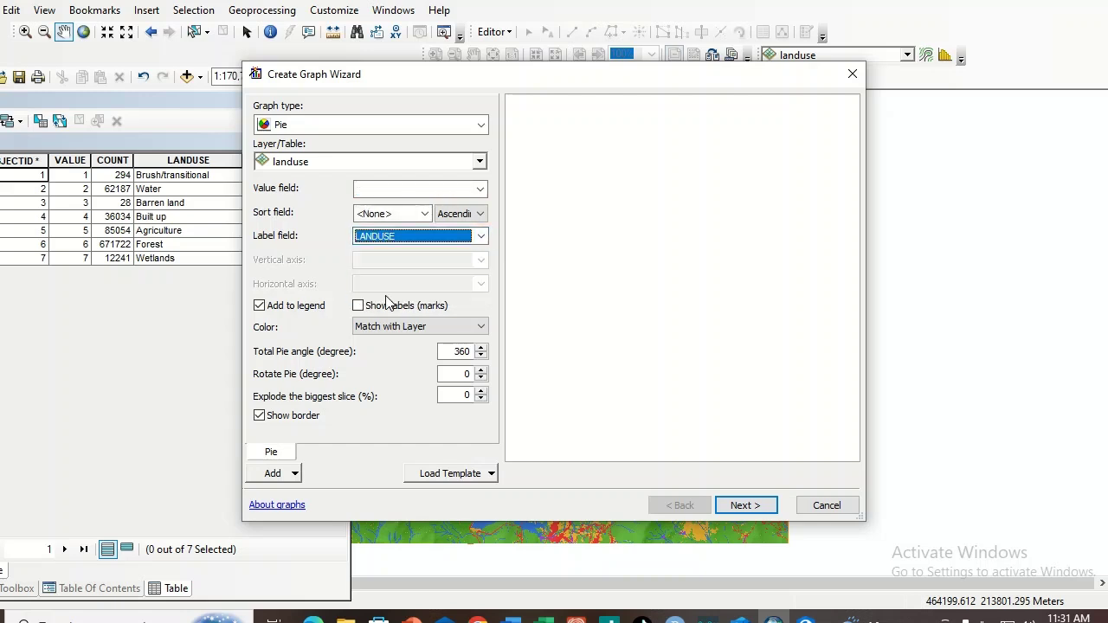
Set the pie graph's value field to COUNT to preview the landuse class shares.
left_click(481, 190)
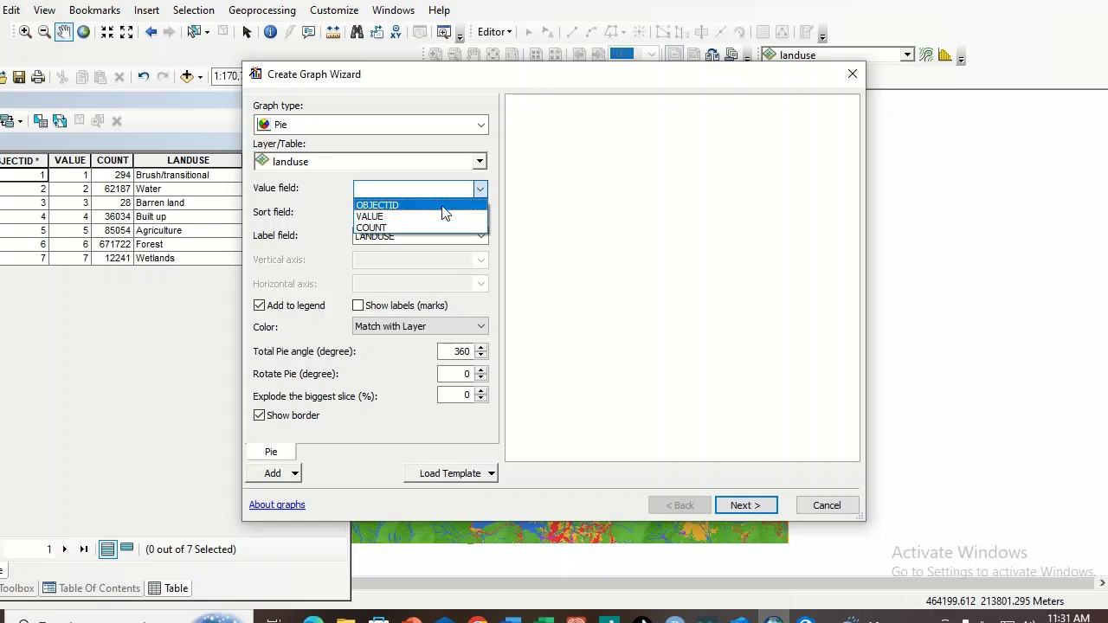
left_click(391, 228)
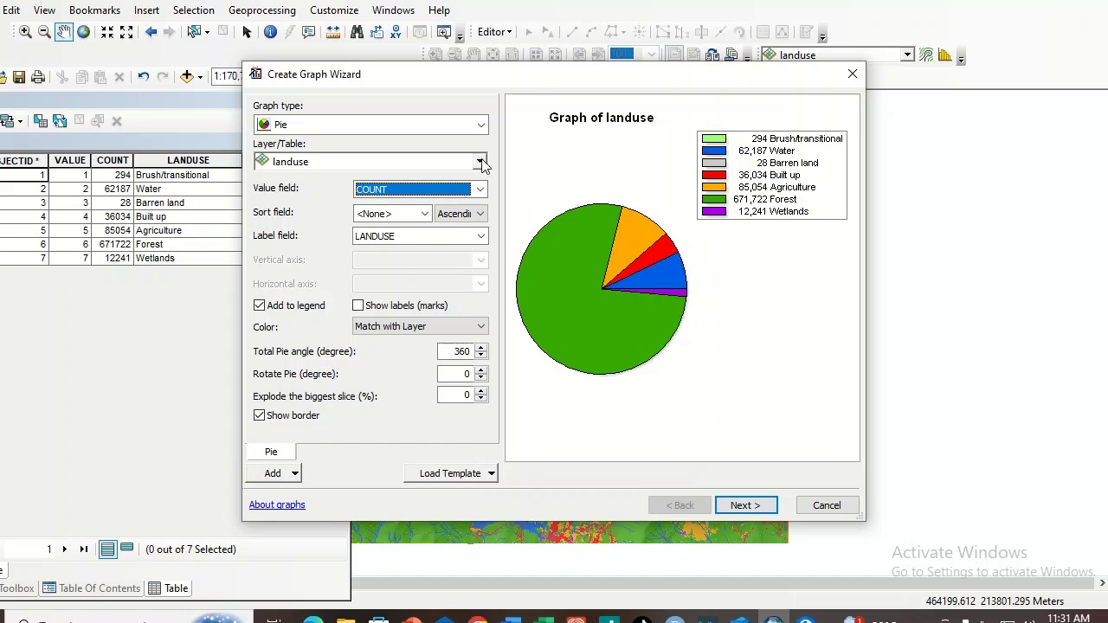
Change the graph type to Horizontal Line and set its X field to COUNT.
left_click(481, 124)
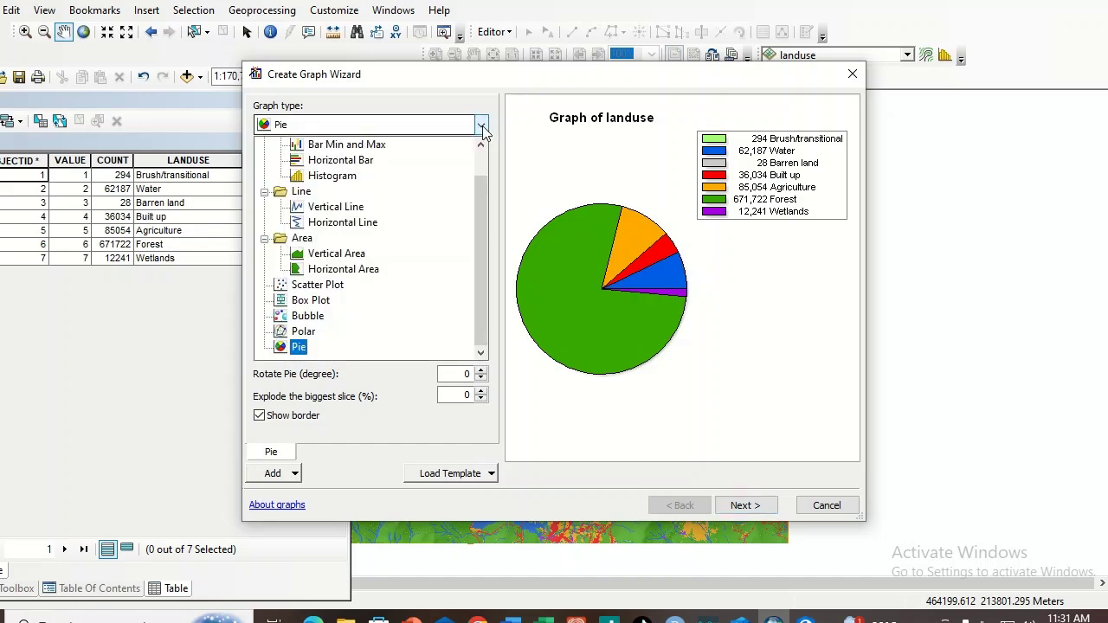
left_click(343, 223)
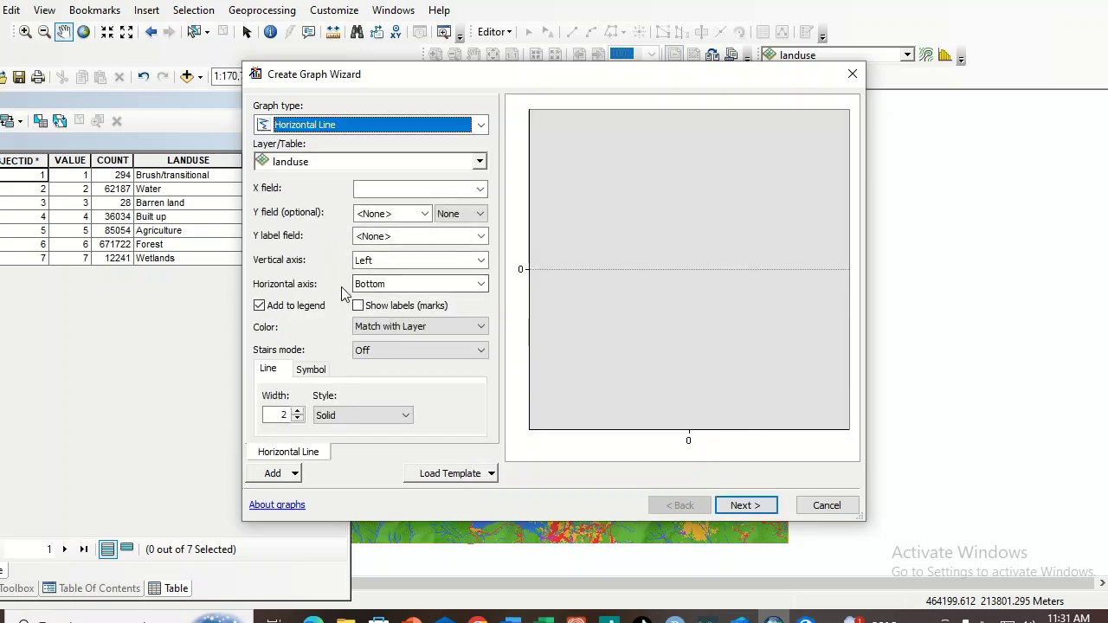
left_click(480, 191)
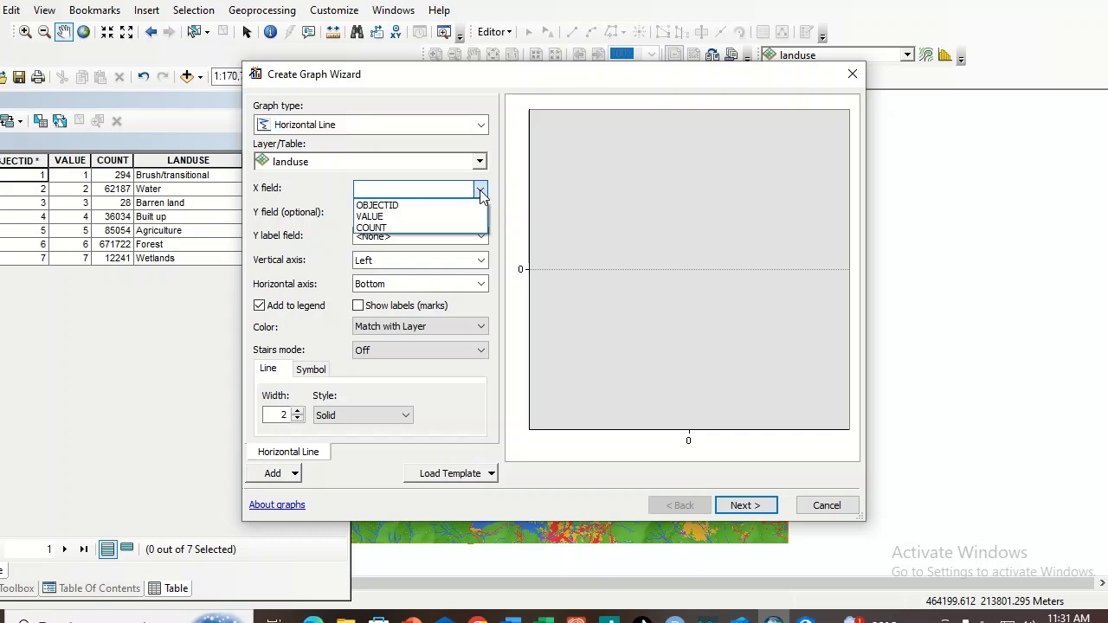
left_click(403, 229)
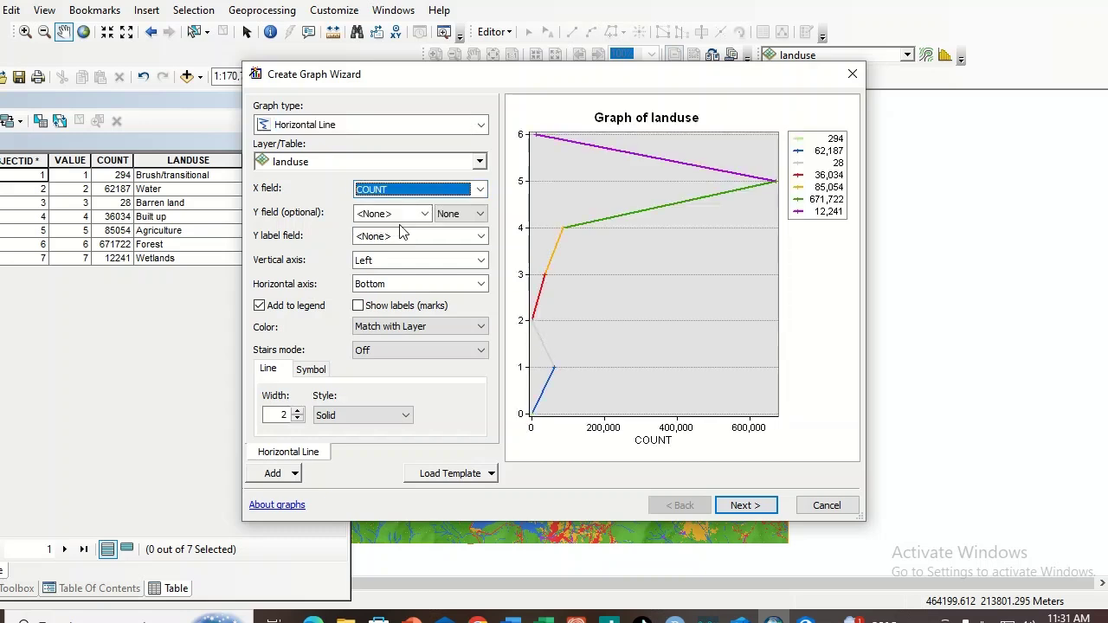
Set the line graph's Y label field to LANDUSE to preview it, and cancel the graph without creating it.
left_click(479, 190)
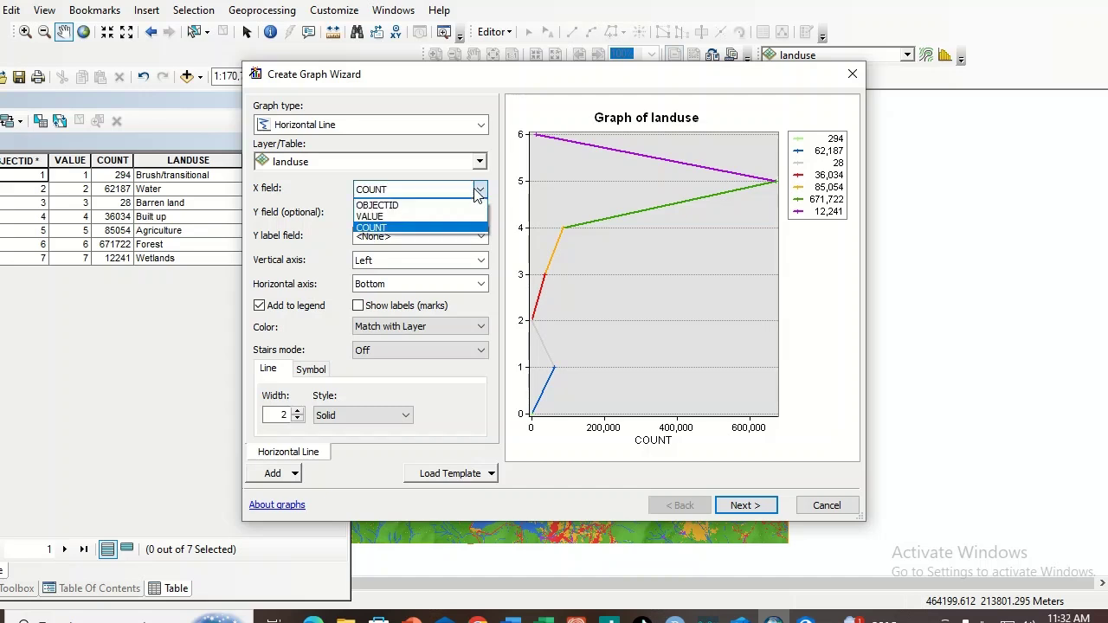
left_click(479, 193)
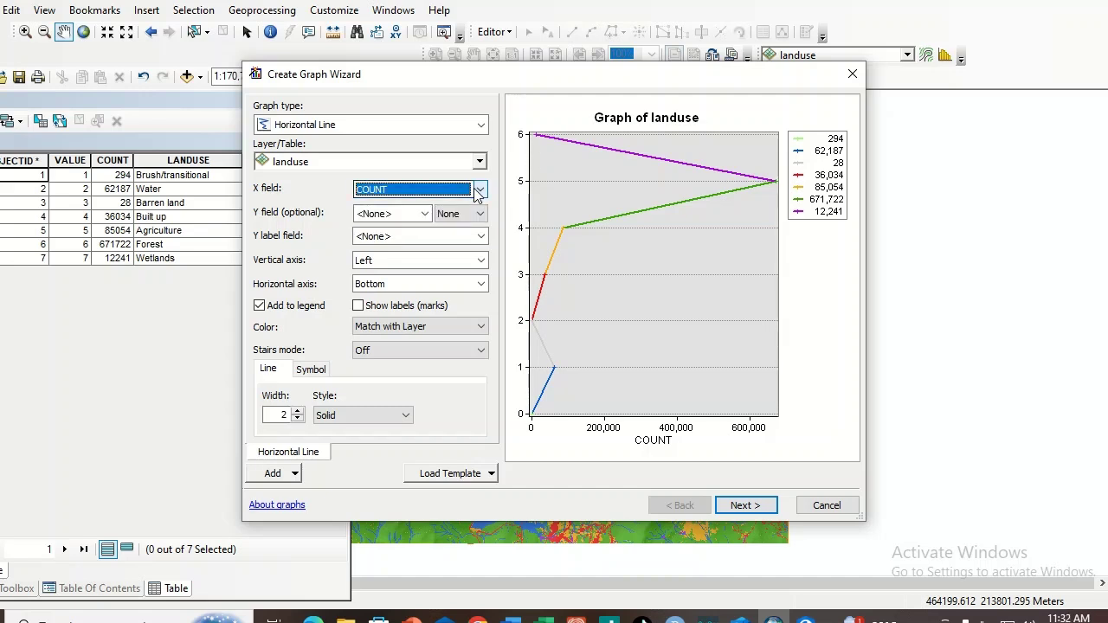
left_click(479, 192)
left_click(479, 192)
left_click(480, 237)
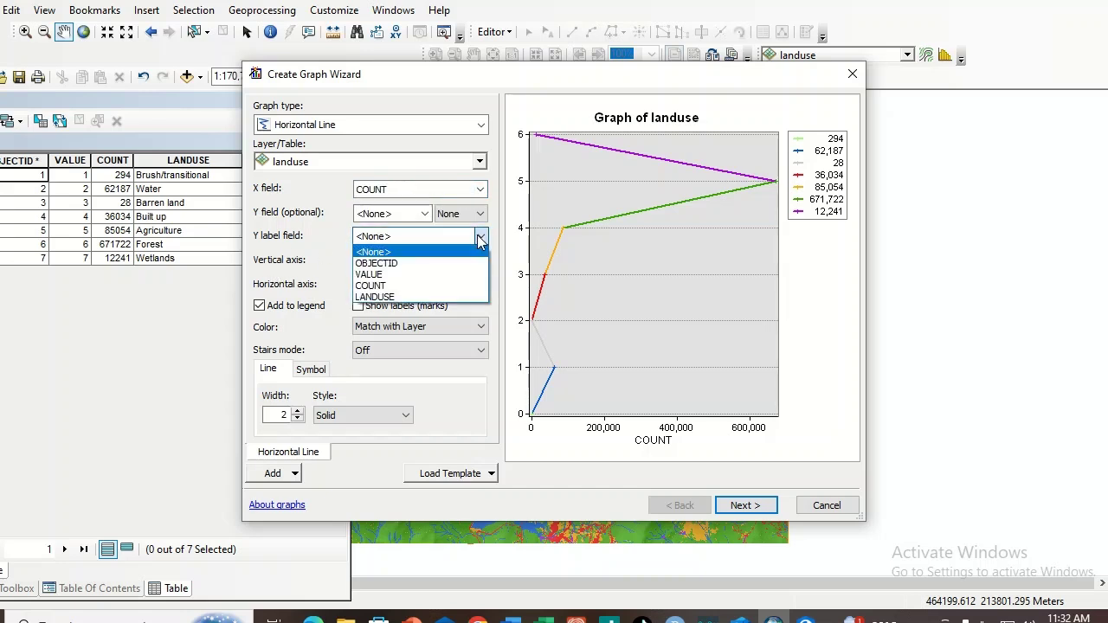
left_click(397, 296)
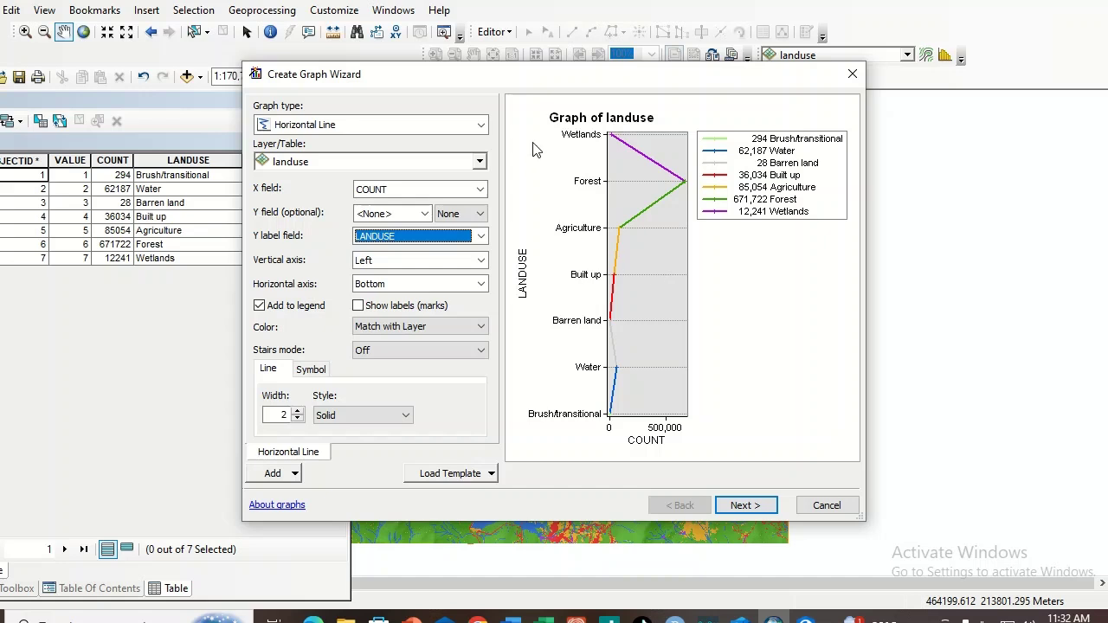
left_click(827, 507)
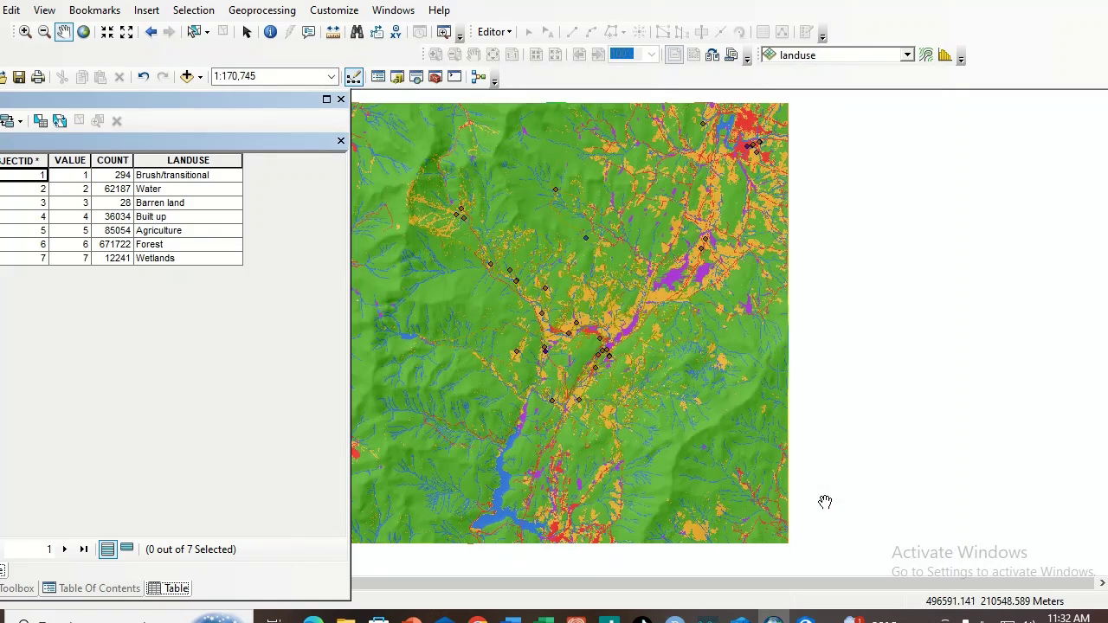